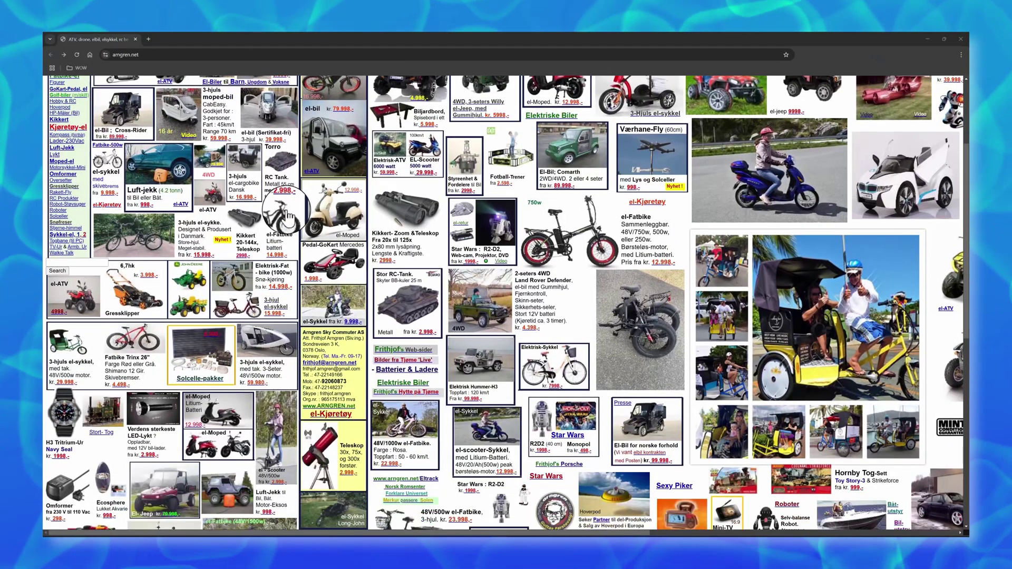
# Open a lawnmower product page on arngren.net and scroll through it.
pyautogui.click(151, 281)
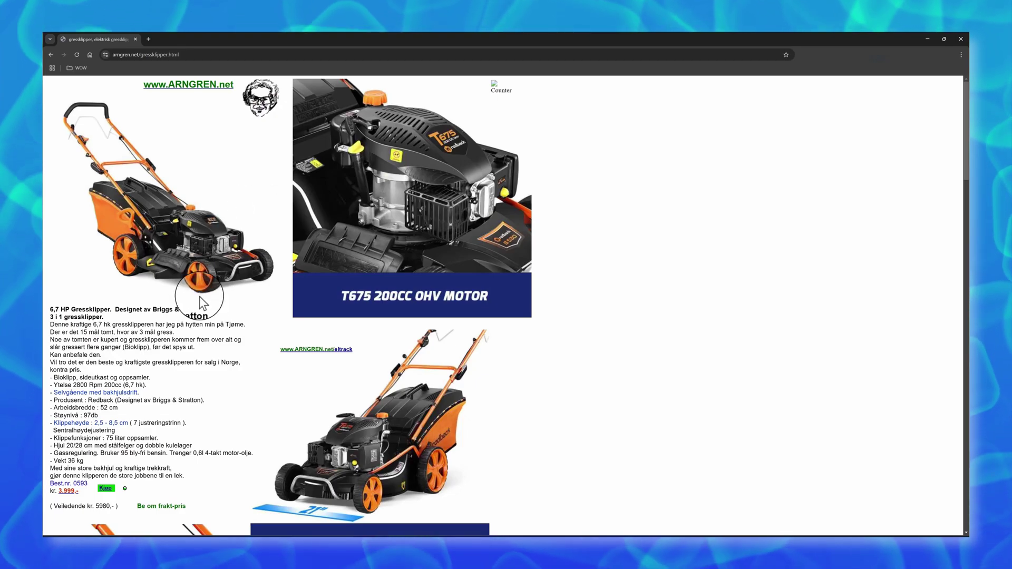
pyautogui.scroll(-4, 360, 469)
pyautogui.scroll(-8, 362, 471)
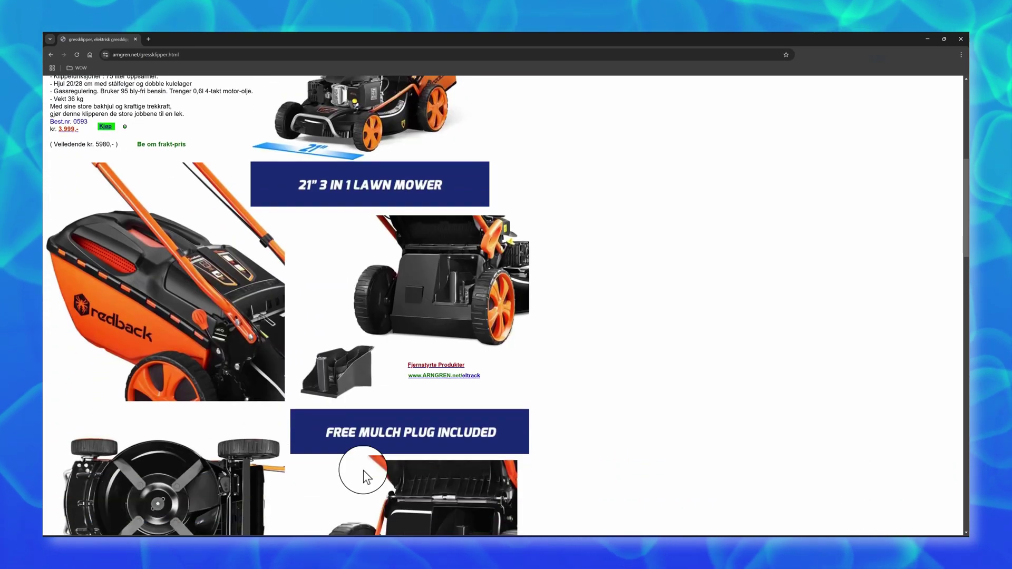
pyautogui.scroll(-9, 359, 463)
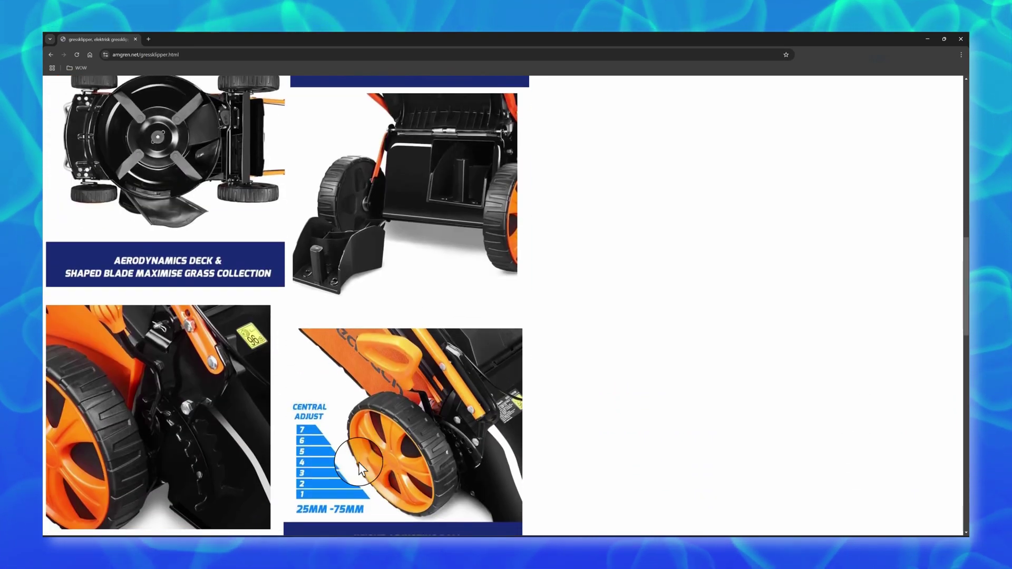
pyautogui.scroll(-2, 359, 463)
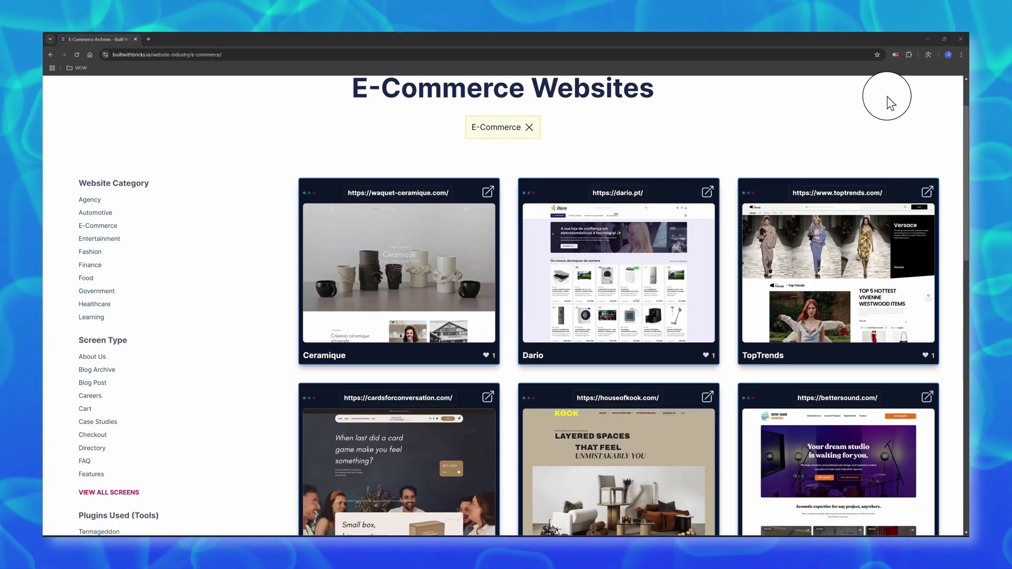
# Open the TopTrends example store from the E-Commerce list in a new tab and browse it.
pyautogui.click(926, 191)
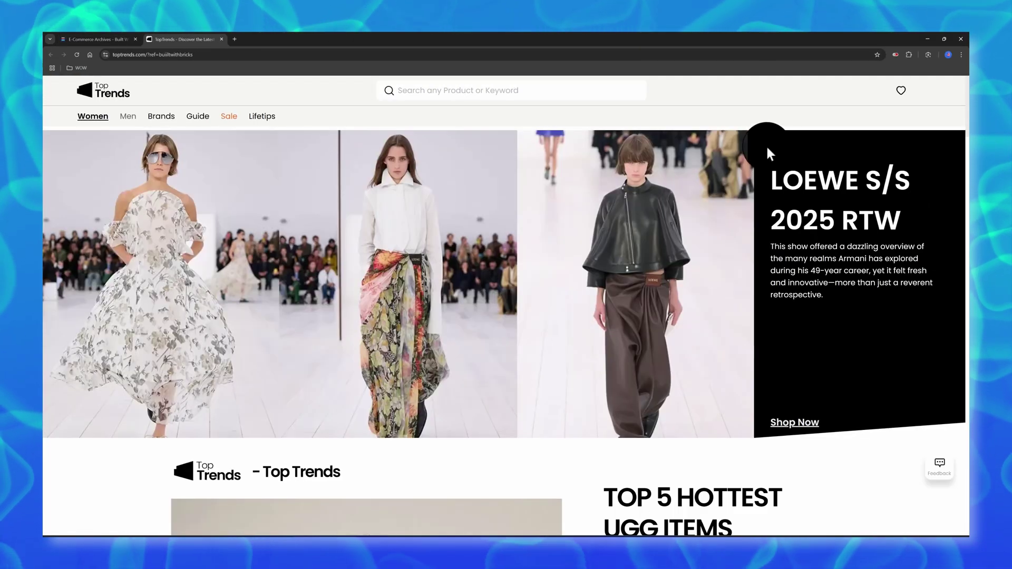
pyautogui.scroll(-1, 680, 135)
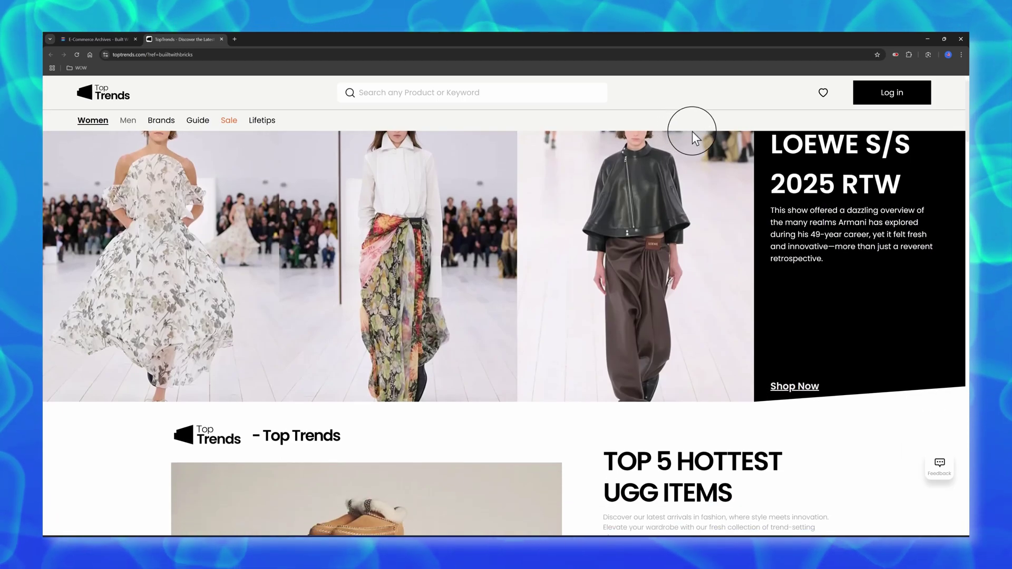
pyautogui.moveTo(968, 130); pyautogui.dragTo(962, 149)
pyautogui.scroll(-8, 519, 395)
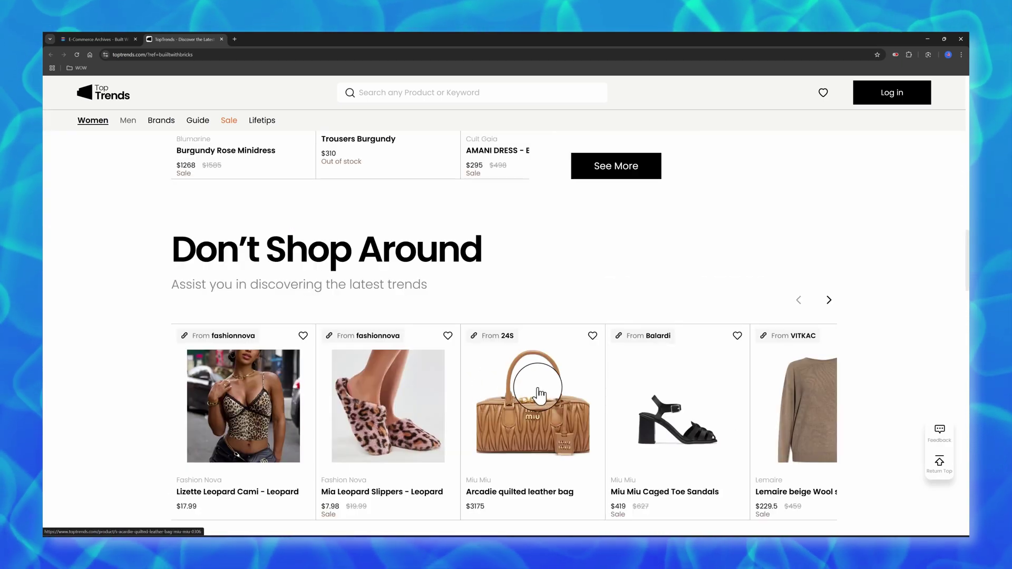
# View the Arcadie quilted leather bag product page and scroll down its details.
pyautogui.click(537, 389)
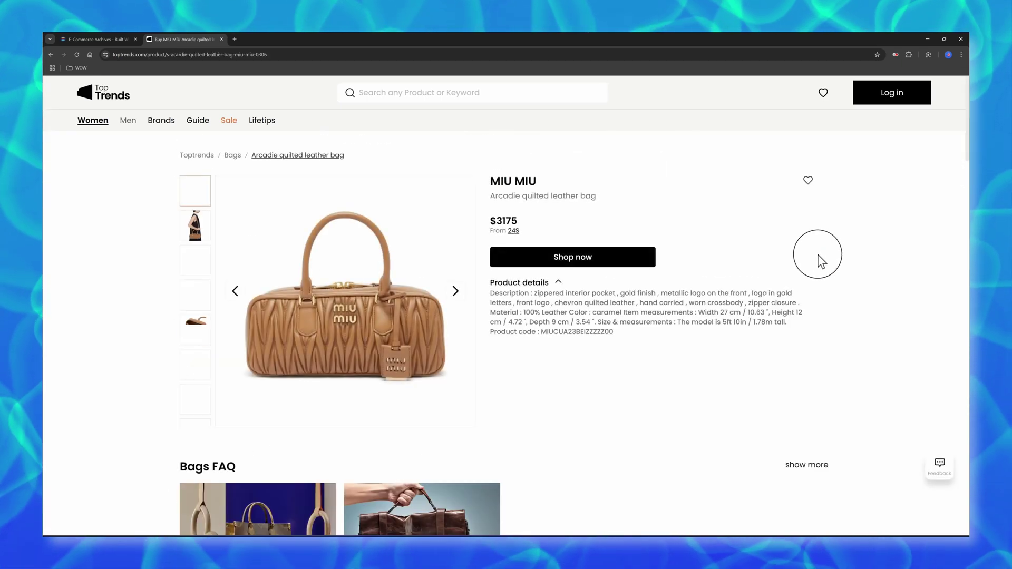
pyautogui.scroll(-2, 541, 266)
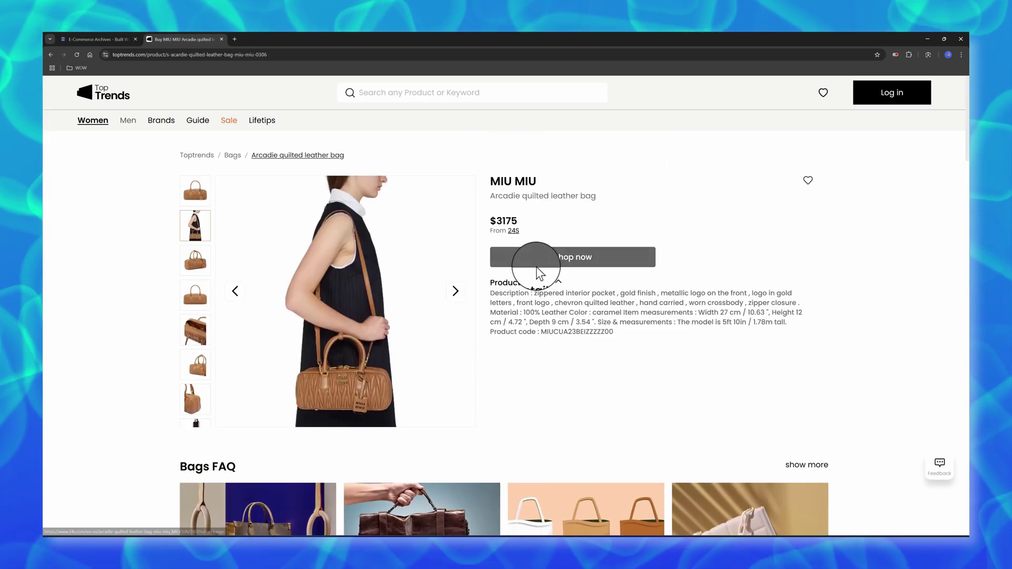
pyautogui.scroll(-4, 538, 269)
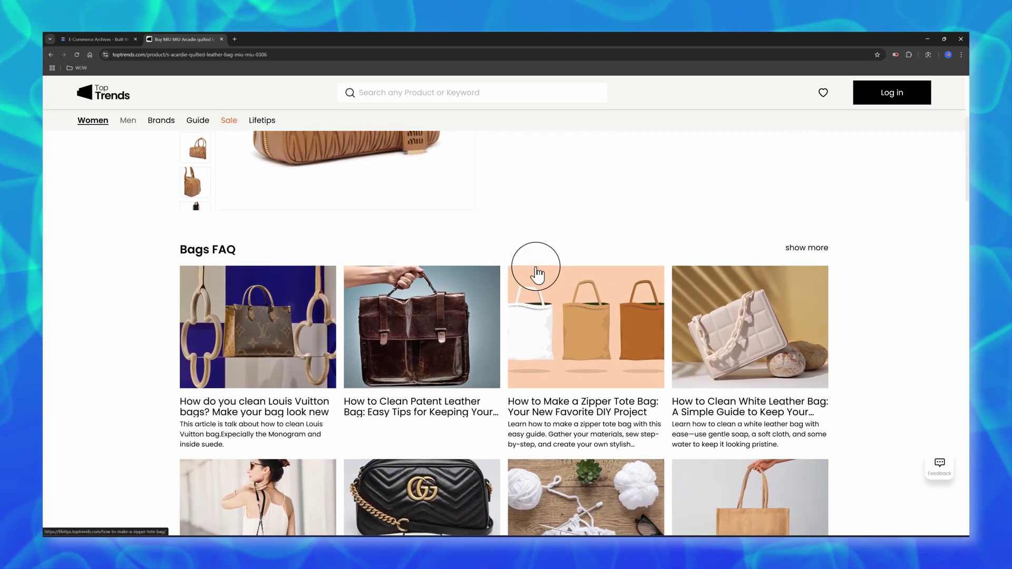
pyautogui.scroll(-7, 536, 267)
pyautogui.scroll(-8, 536, 274)
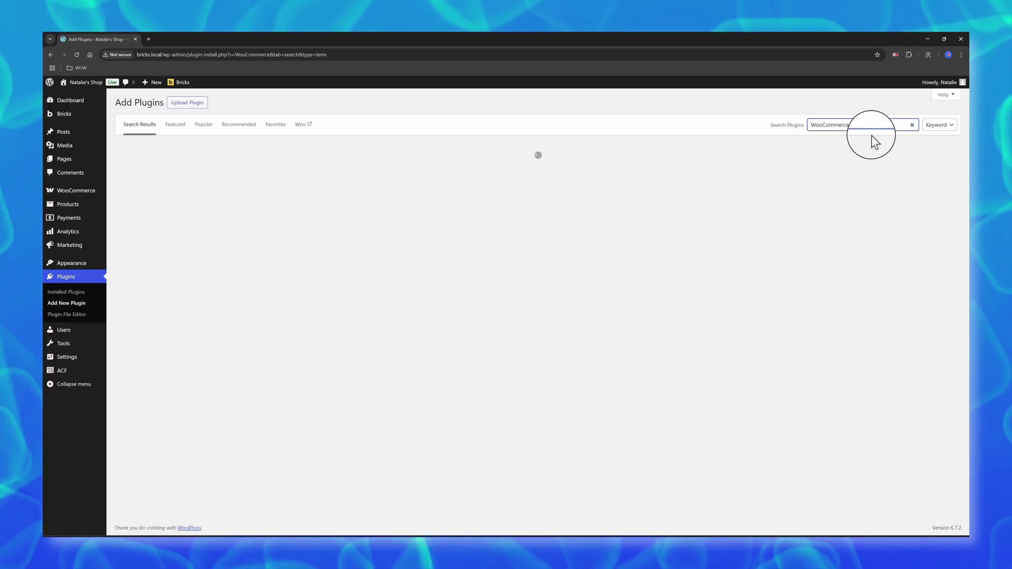
# Select the WooCommerce text in the Add Plugins search box.
pyautogui.moveTo(824, 127); pyautogui.dragTo(854, 127)
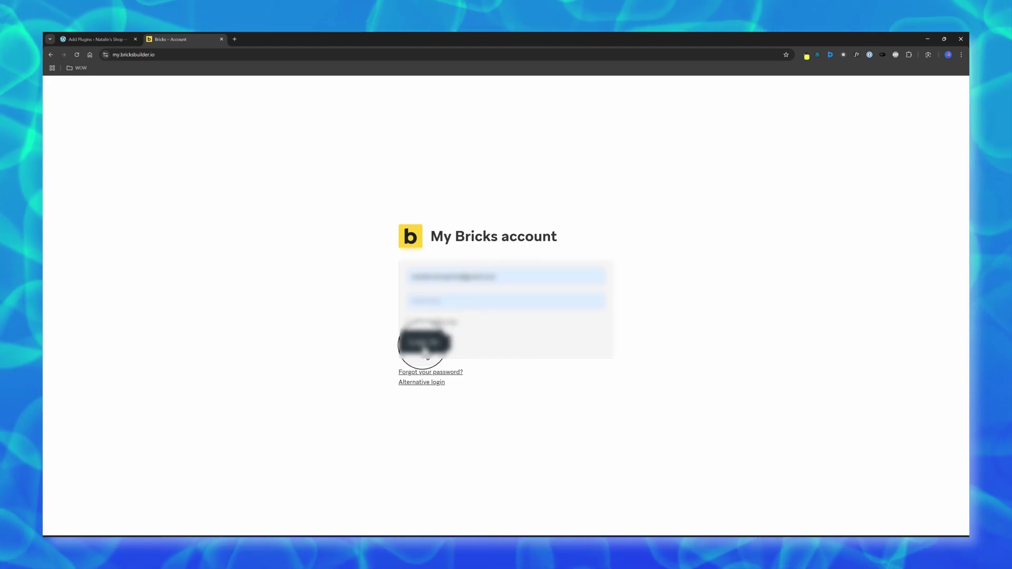
# Log in to the My Bricks account.
pyautogui.click(425, 348)
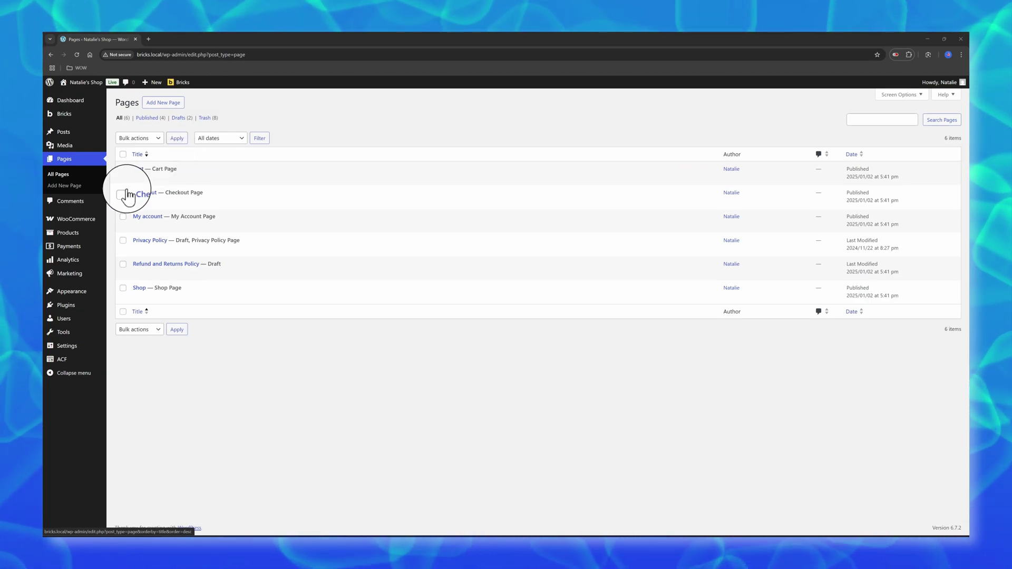
pyautogui.moveTo(85, 226)
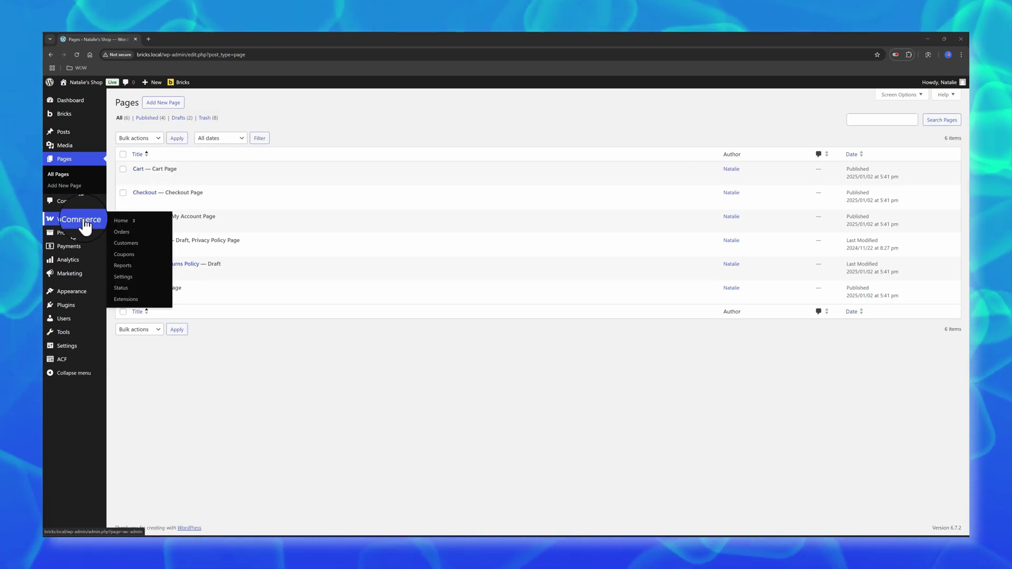
pyautogui.click(123, 277)
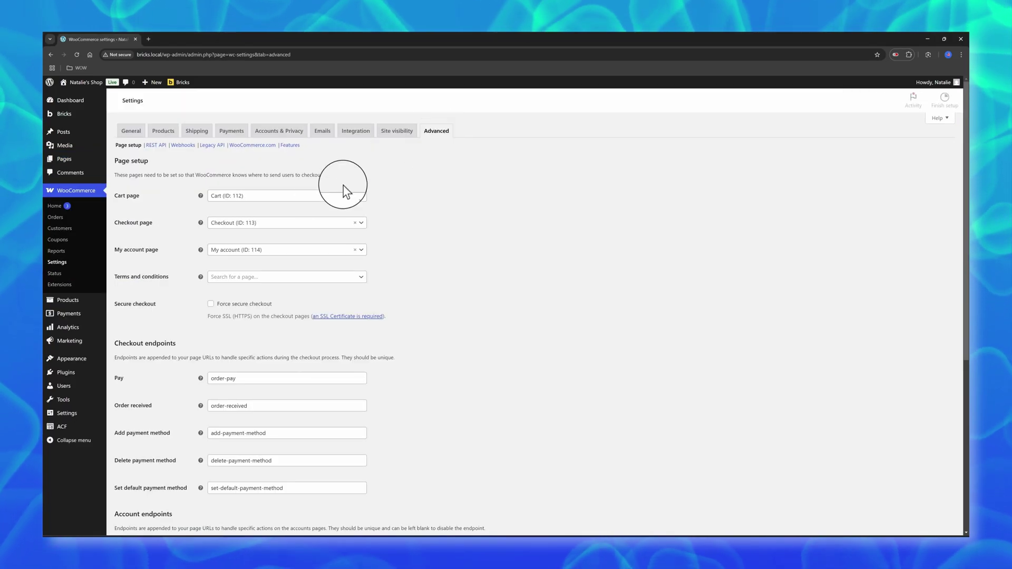
pyautogui.click(268, 197)
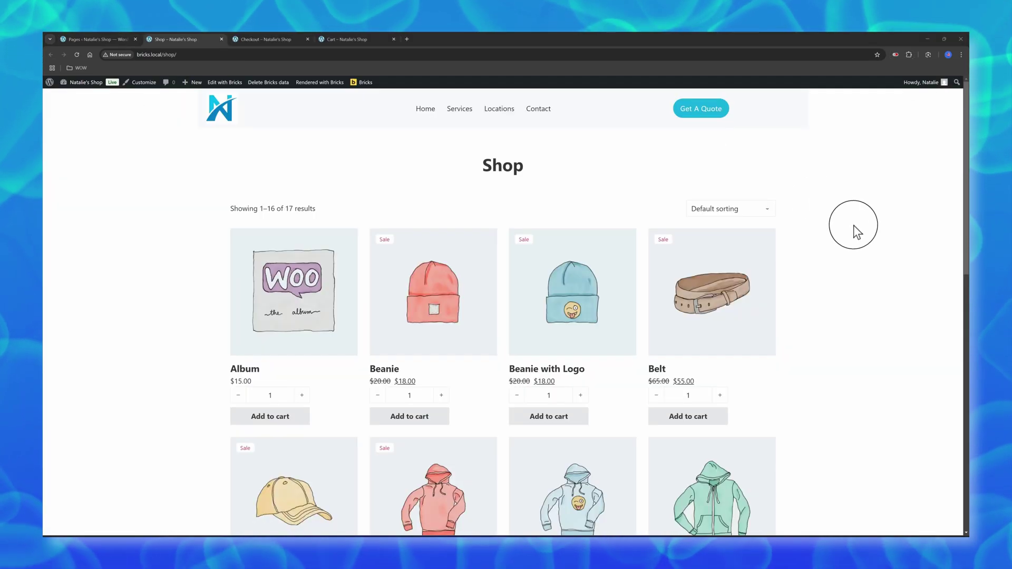
pyautogui.scroll(-3, 821, 224)
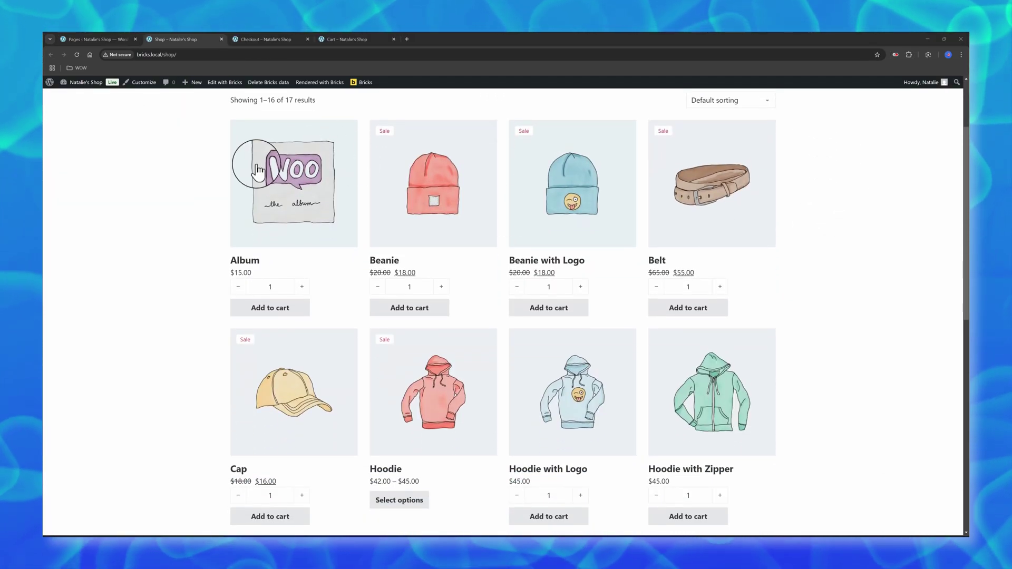
pyautogui.click(258, 170)
pyautogui.scroll(-2, 485, 295)
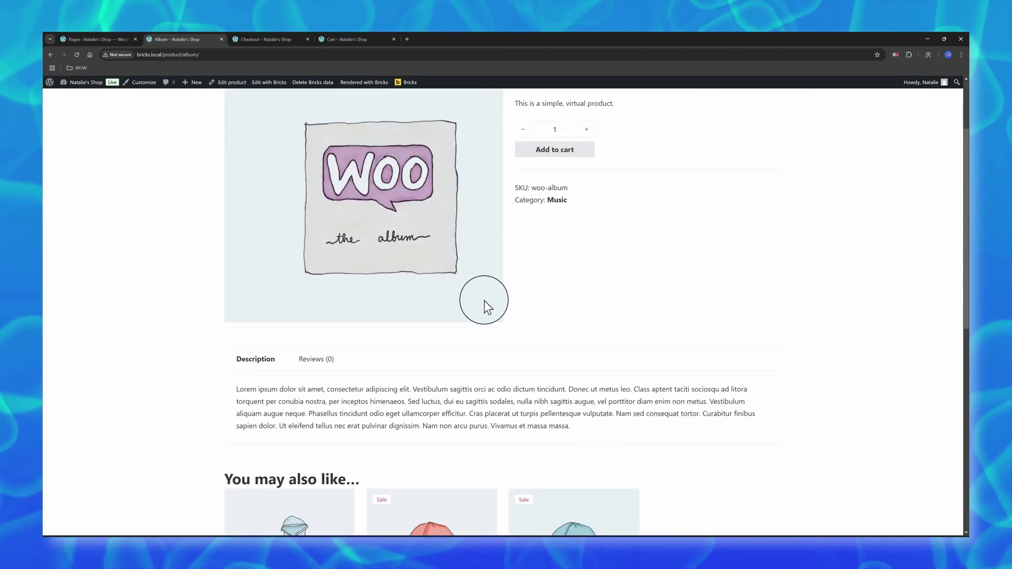
pyautogui.click(255, 38)
pyautogui.scroll(-1, 401, 247)
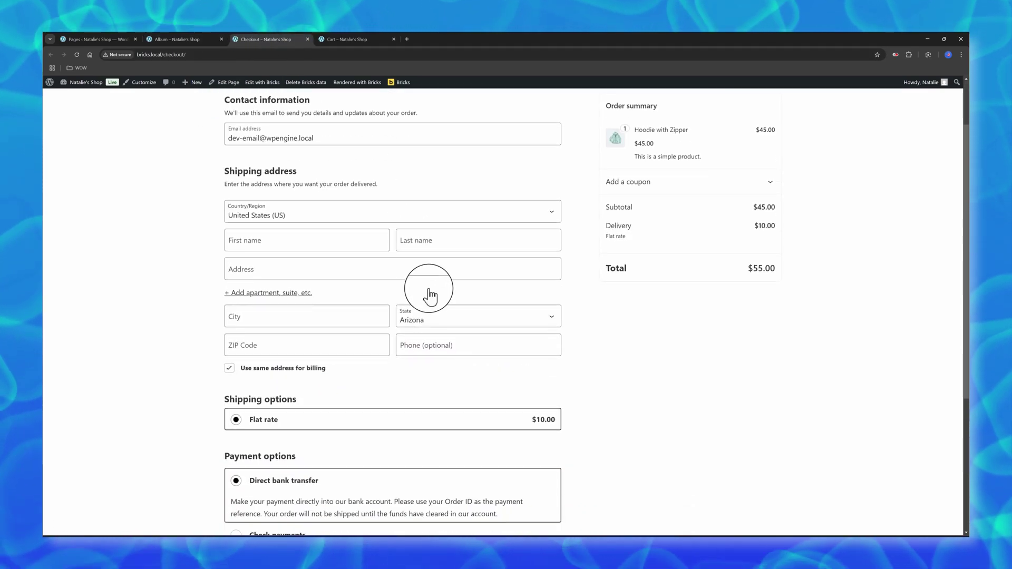
pyautogui.click(356, 38)
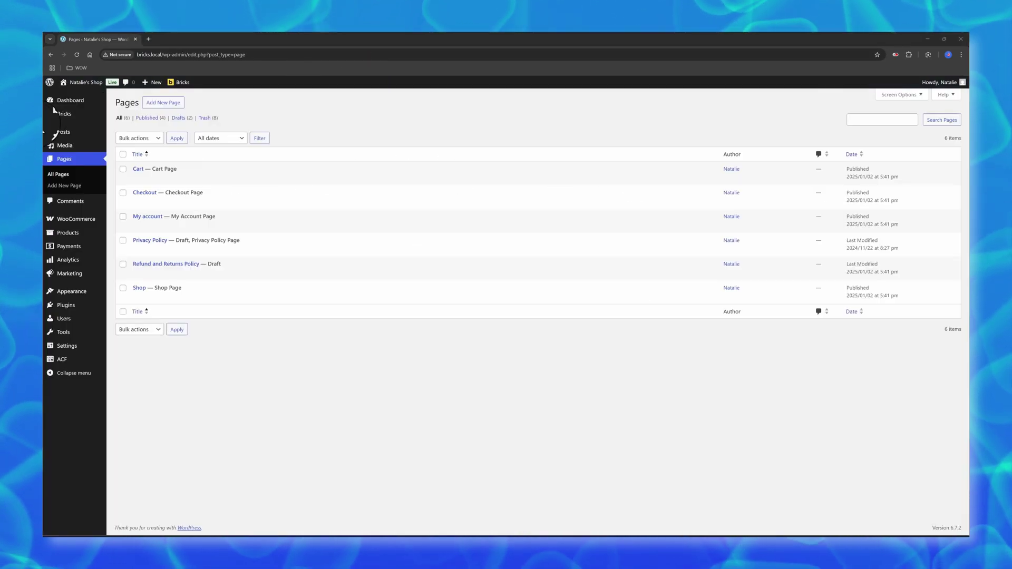
pyautogui.moveTo(79, 114)
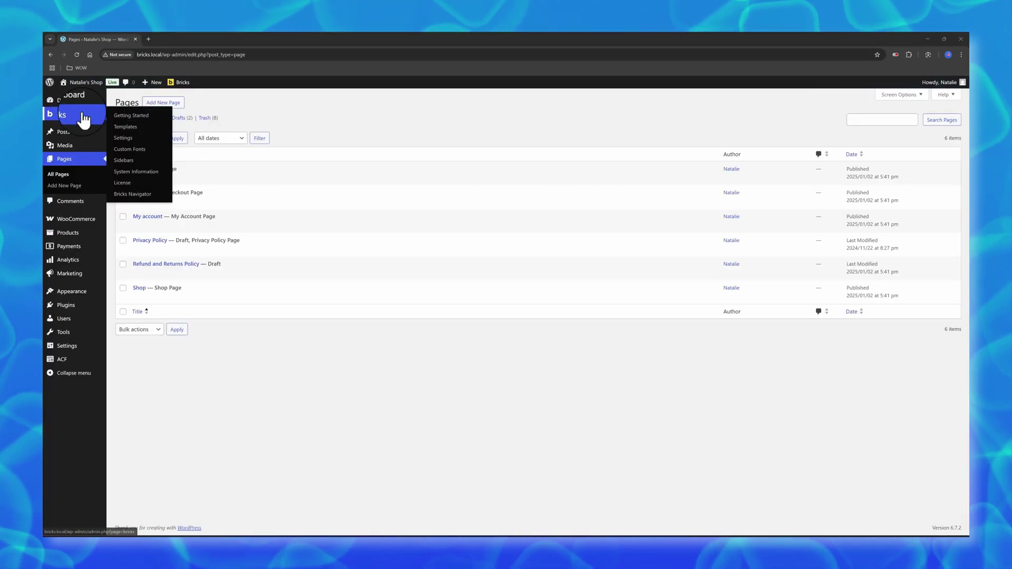
# Create a 'Product Page' Bricks template of type WooCommerce - Single product and edit it with Bricks.
pyautogui.click(128, 130)
pyautogui.click(190, 104)
pyautogui.write('Pr')
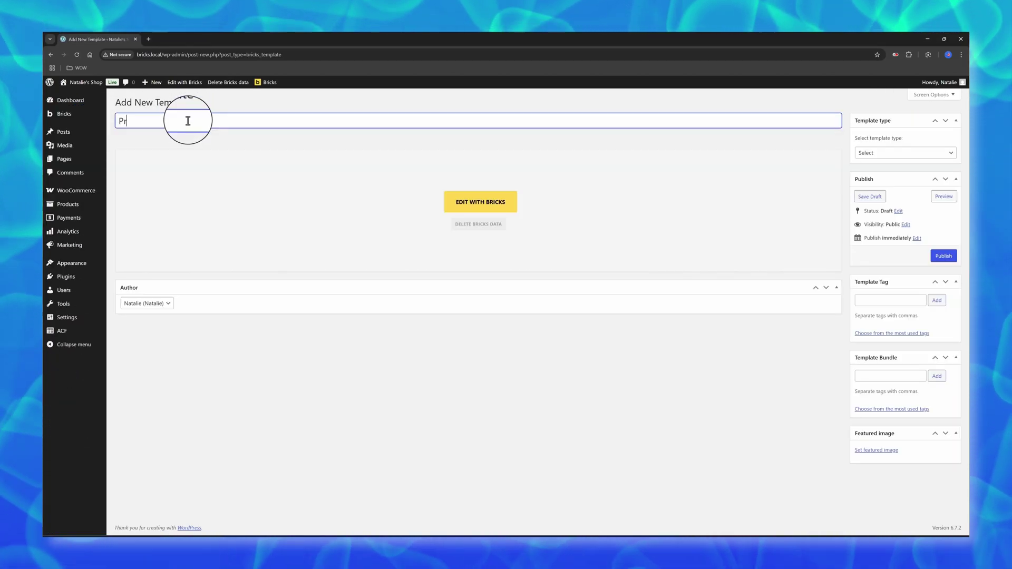
pyautogui.write('oduct Pag')
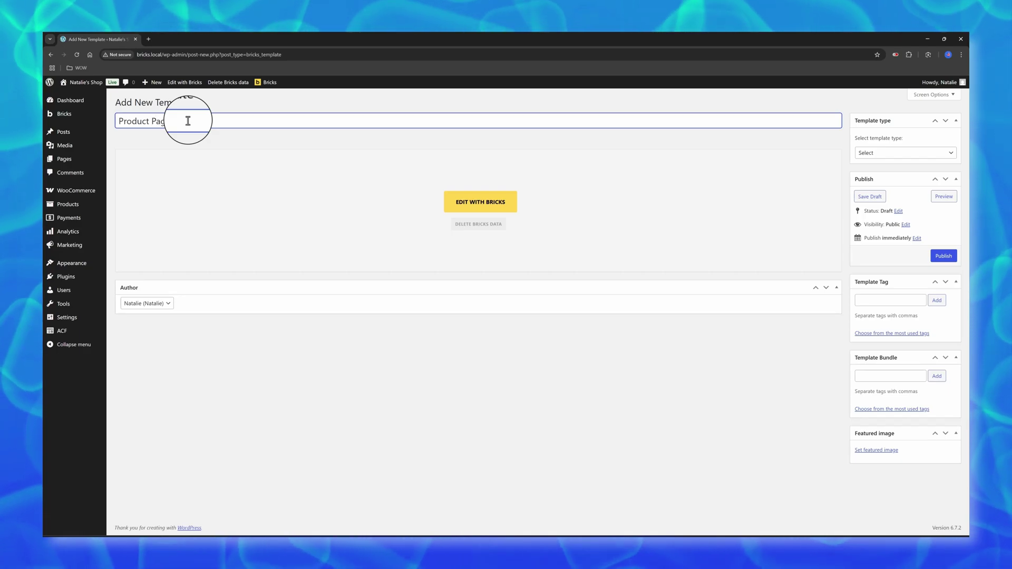
pyautogui.write('e')
pyautogui.click(905, 153)
pyautogui.click(874, 261)
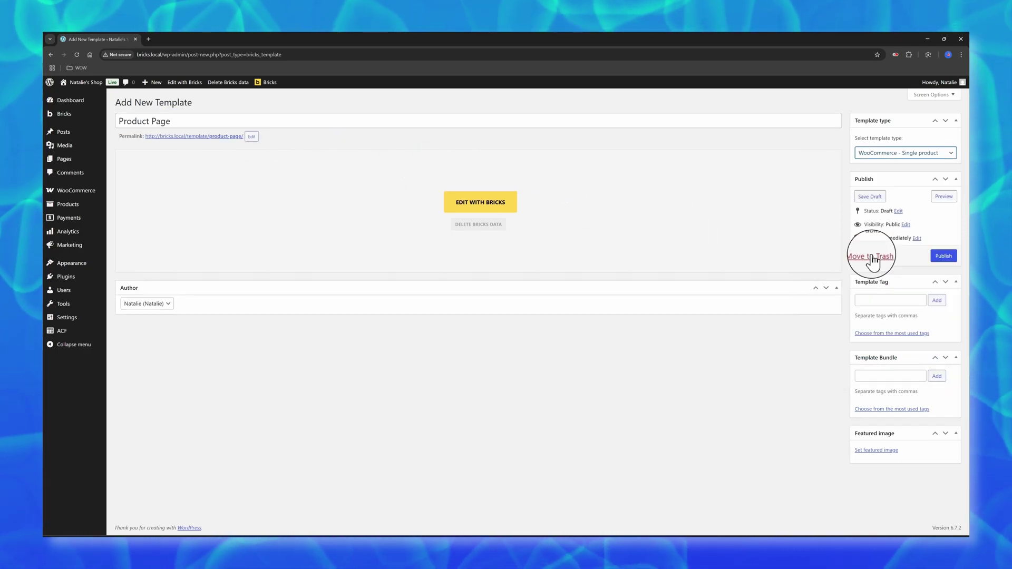
pyautogui.click(464, 202)
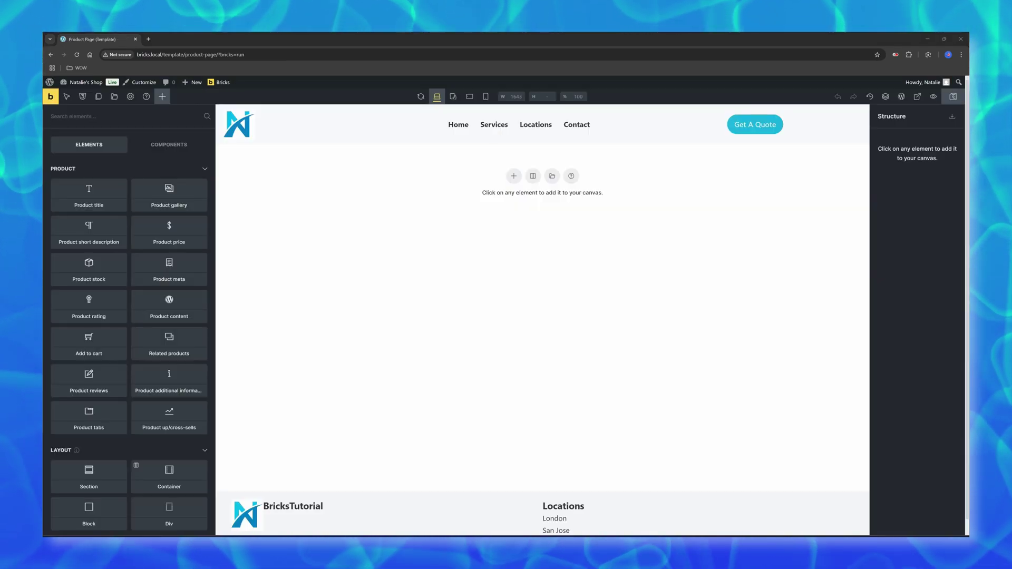
# Review the Global theme style's Conditions and Colors, cancelling a new theme style.
pyautogui.click(130, 98)
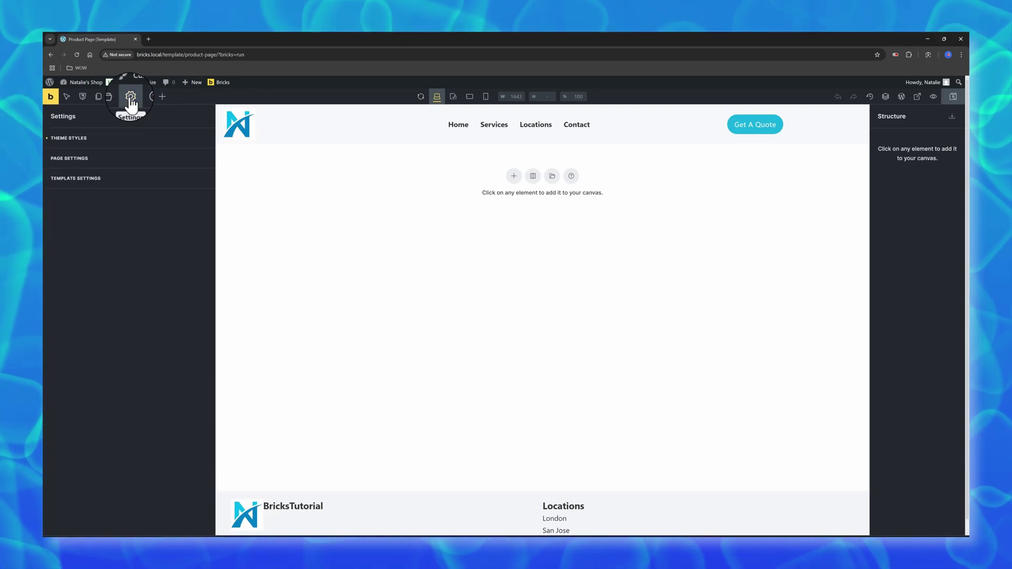
pyautogui.click(123, 138)
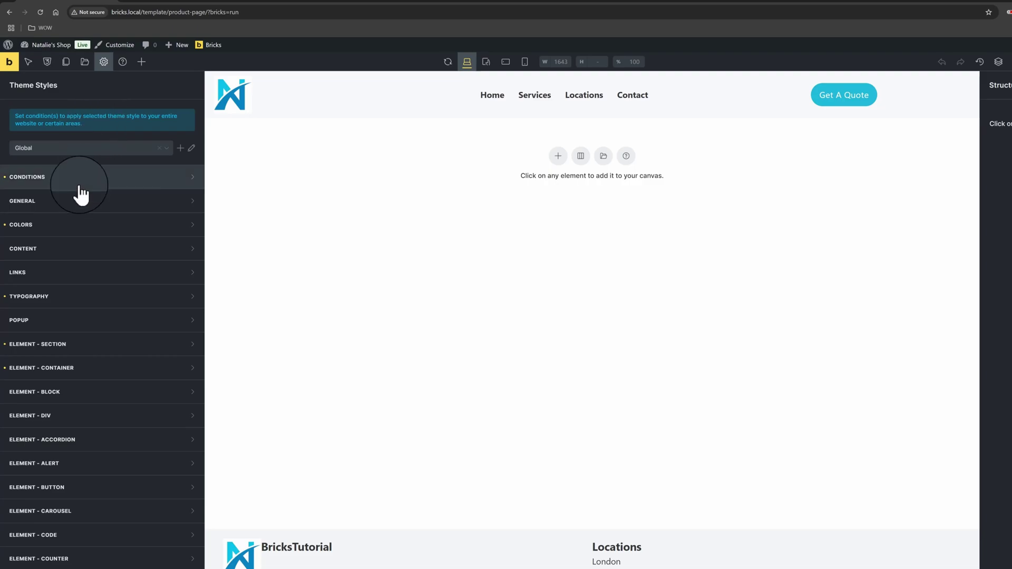
pyautogui.click(57, 182)
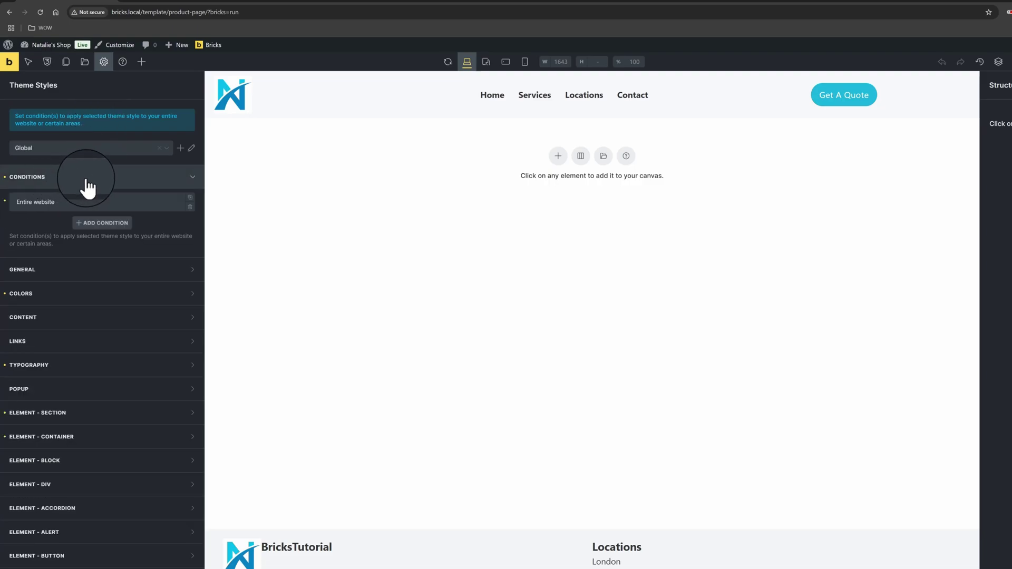
pyautogui.click(67, 301)
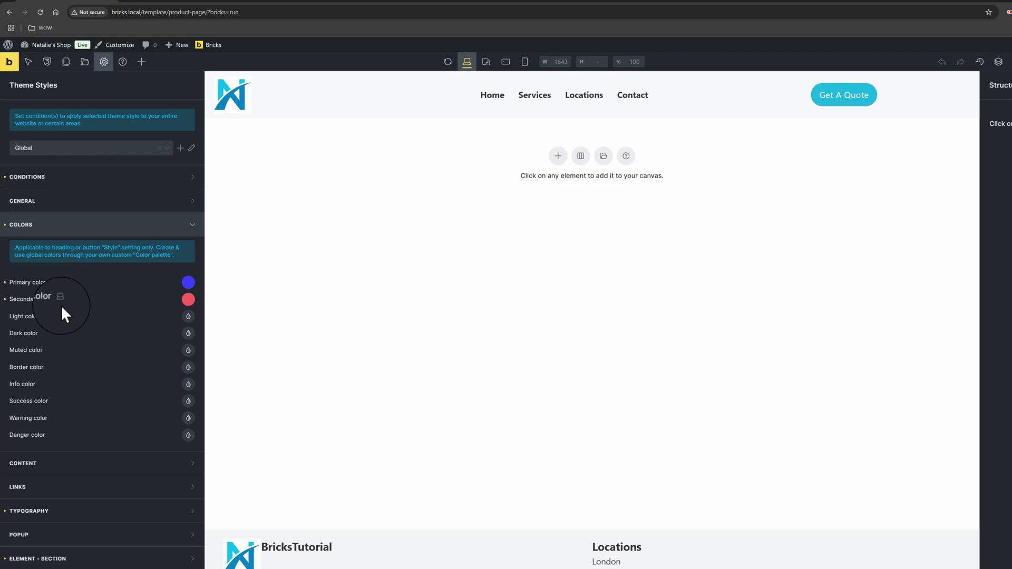
pyautogui.scroll(-8, 53, 311)
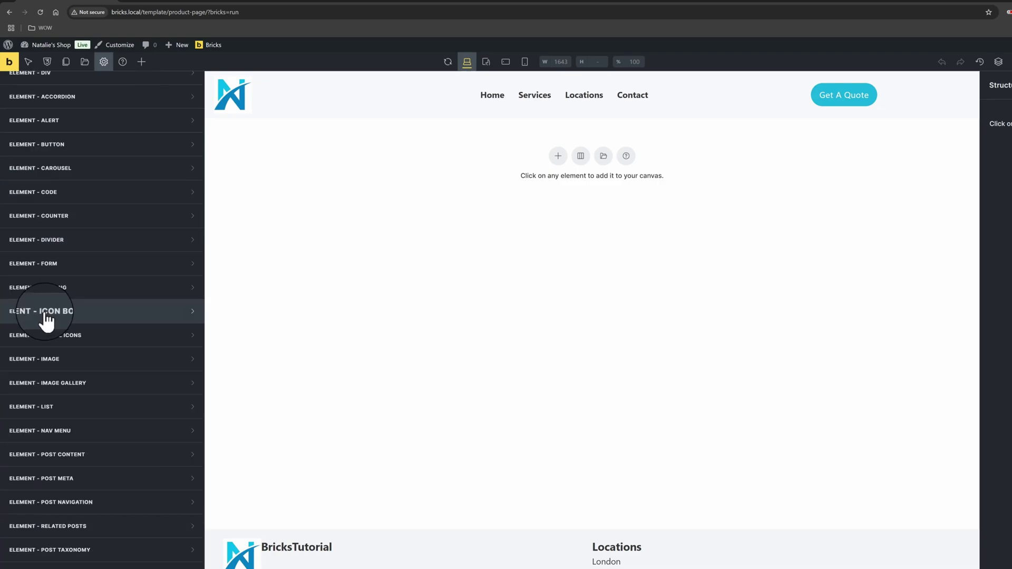
pyautogui.scroll(8, 79, 293)
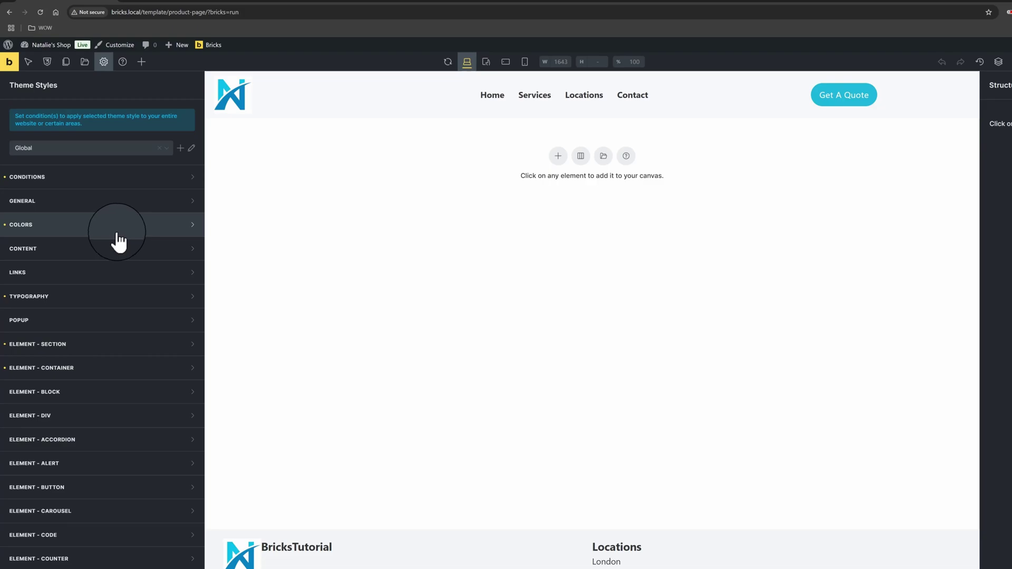
pyautogui.click(179, 150)
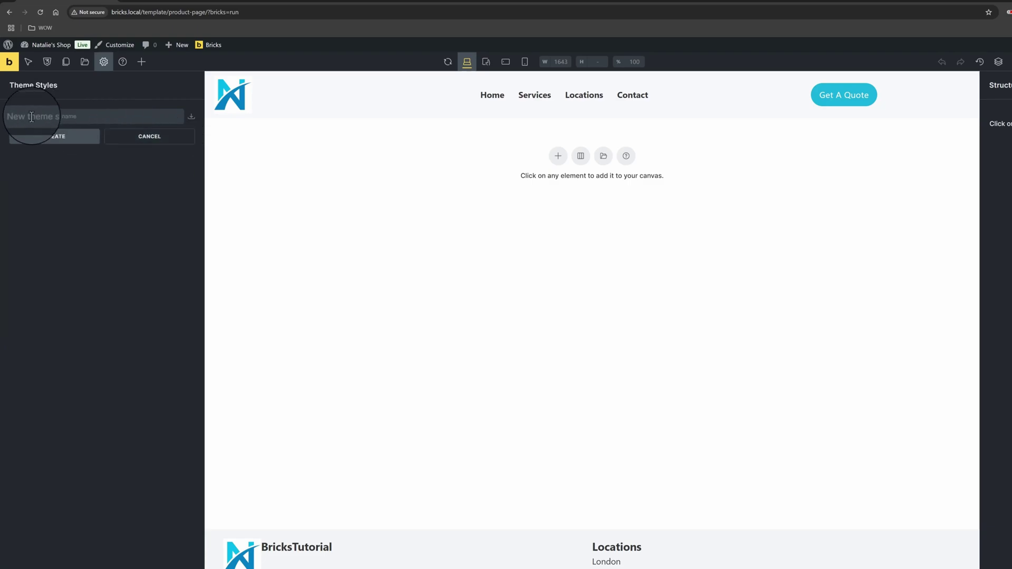
pyautogui.click(168, 142)
# Add a template display condition targeting Post type: Products.
pyautogui.click(103, 61)
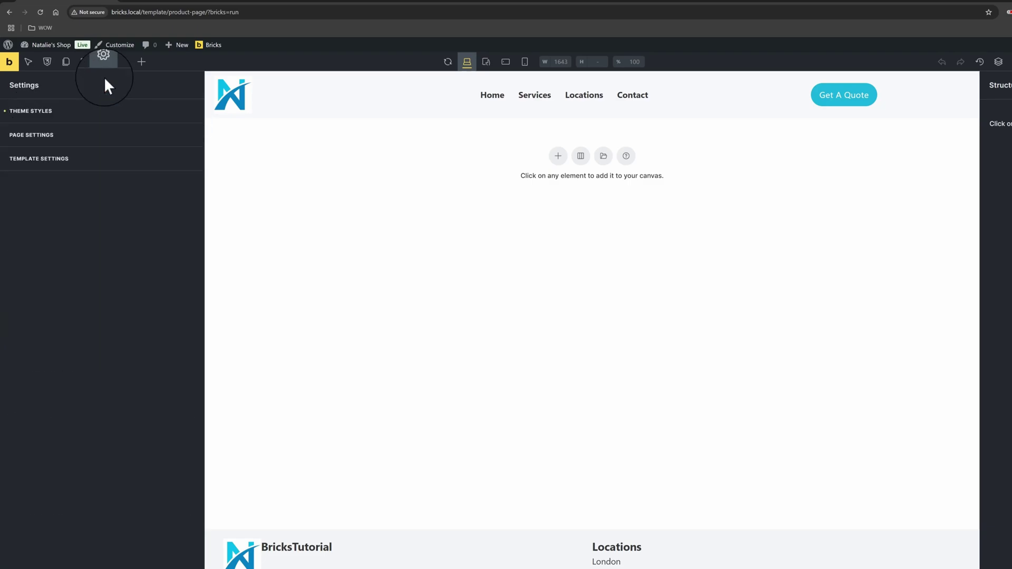
pyautogui.click(101, 168)
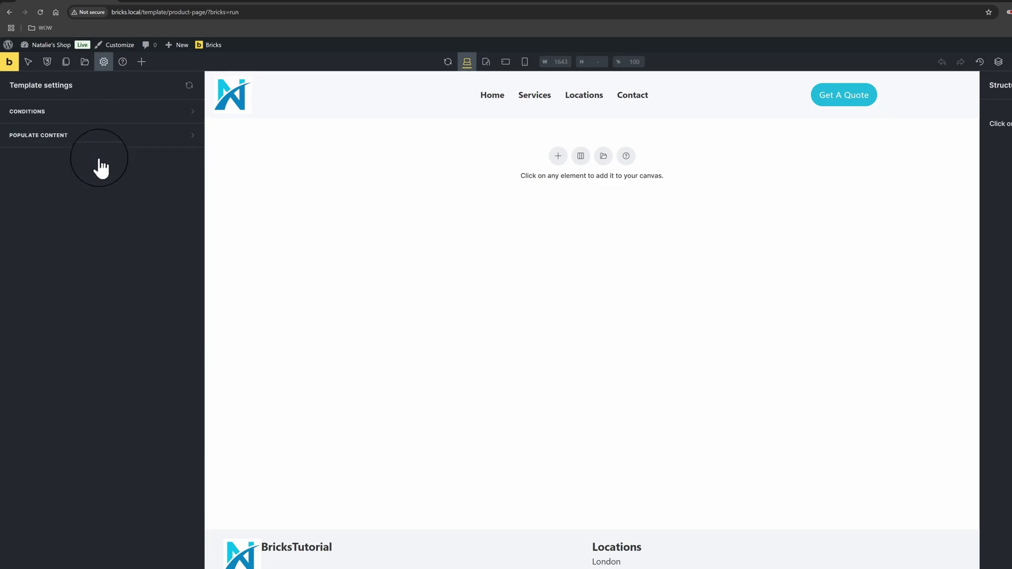
pyautogui.click(127, 120)
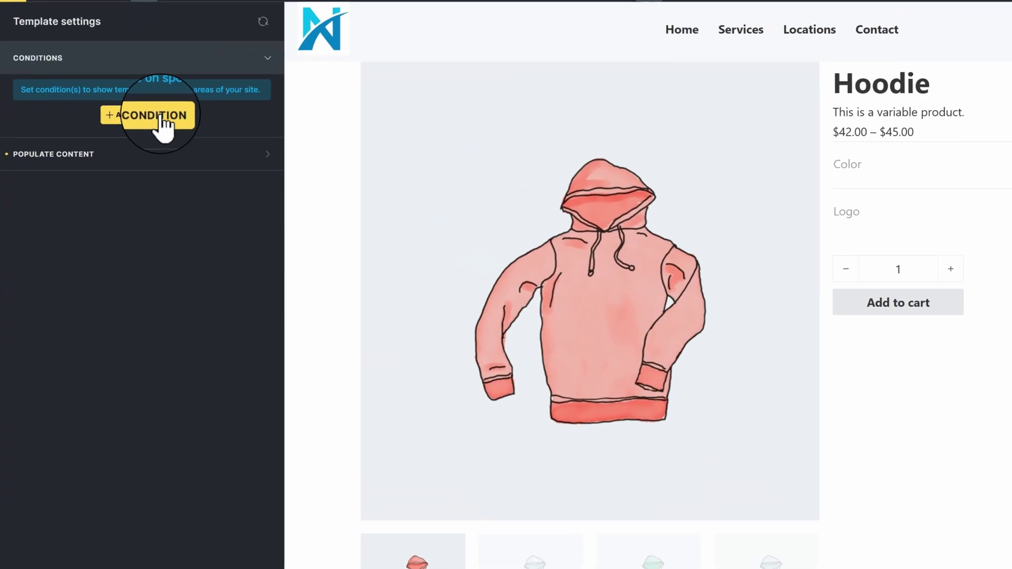
pyautogui.click(164, 118)
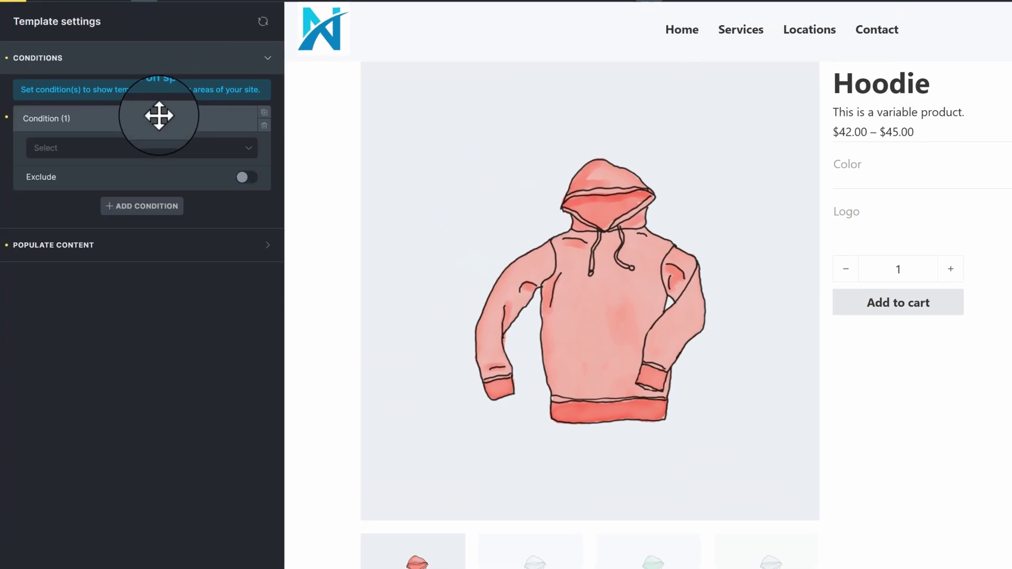
pyautogui.click(138, 152)
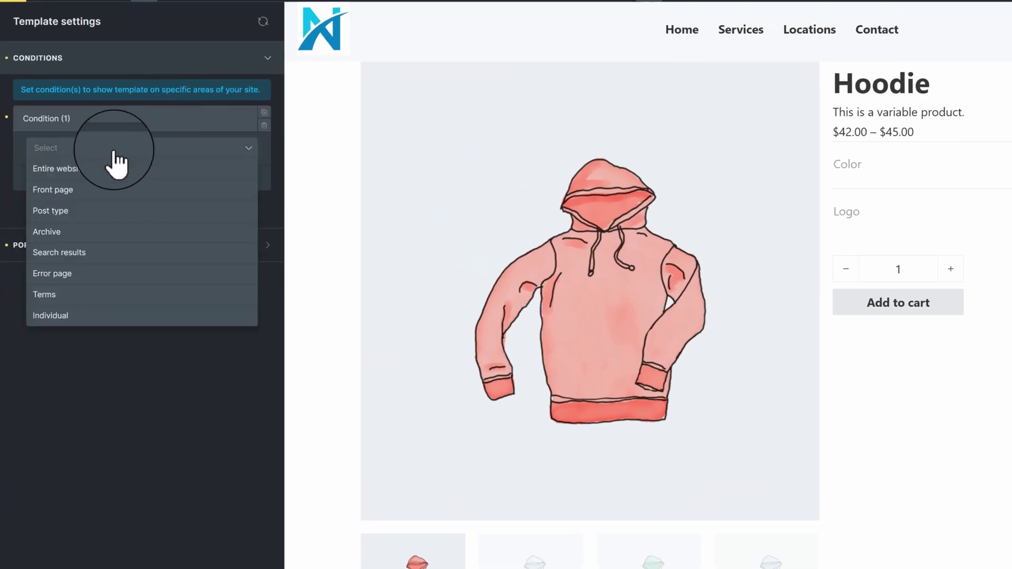
pyautogui.click(63, 196)
pyautogui.click(90, 199)
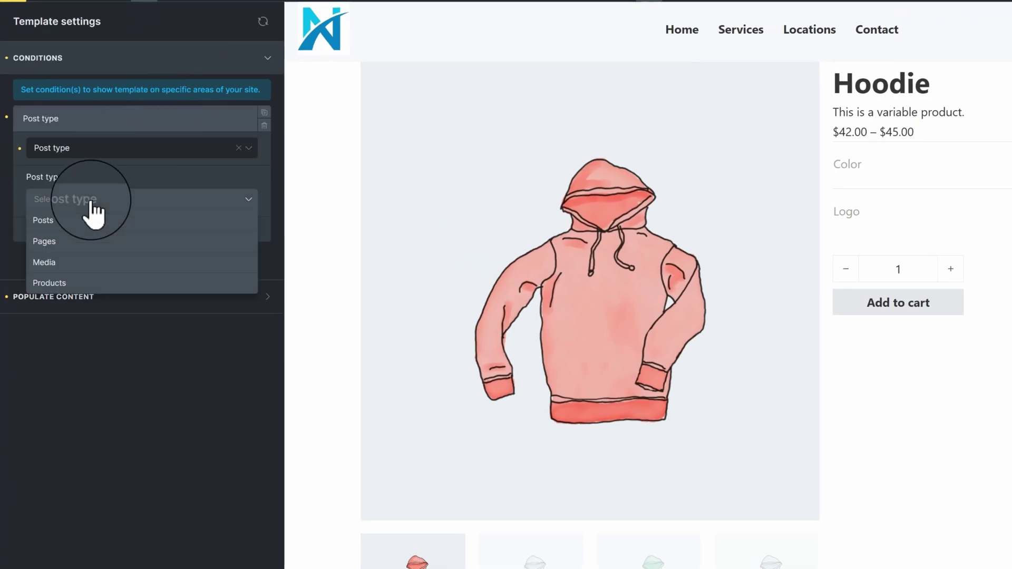
pyautogui.click(63, 287)
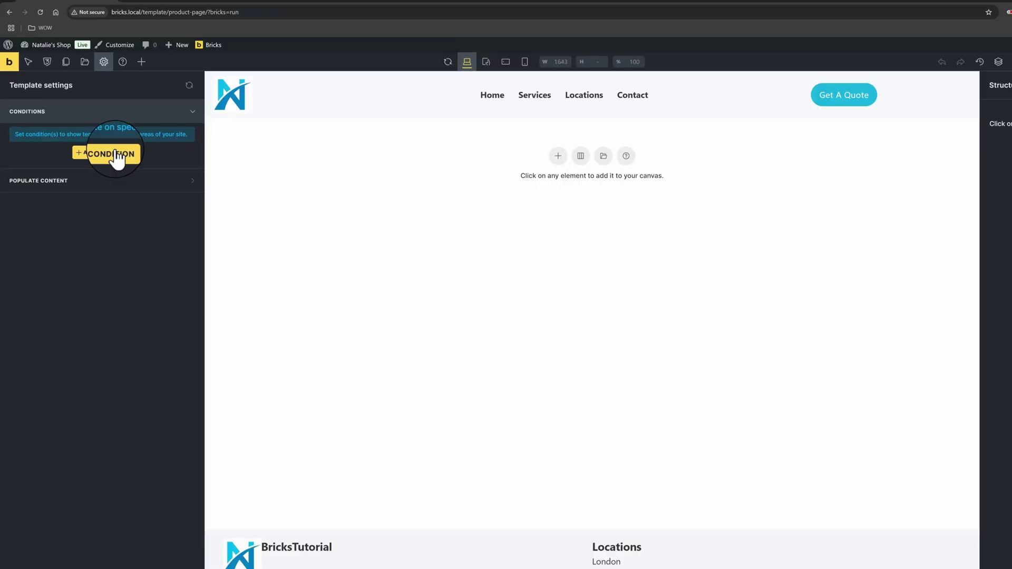
# Start a second display condition and expand the Populate Content preview options.
pyautogui.click(114, 151)
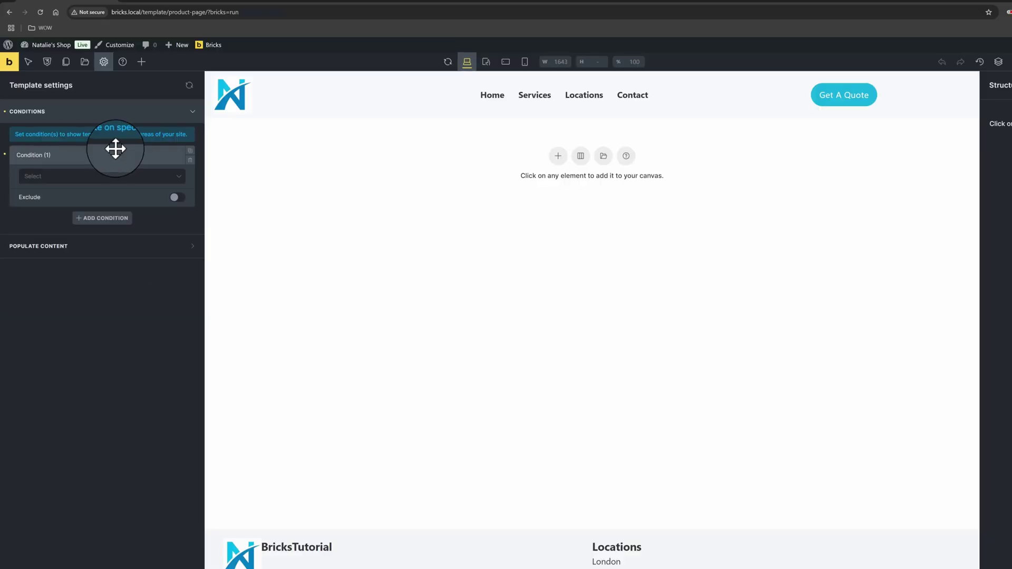
pyautogui.click(168, 179)
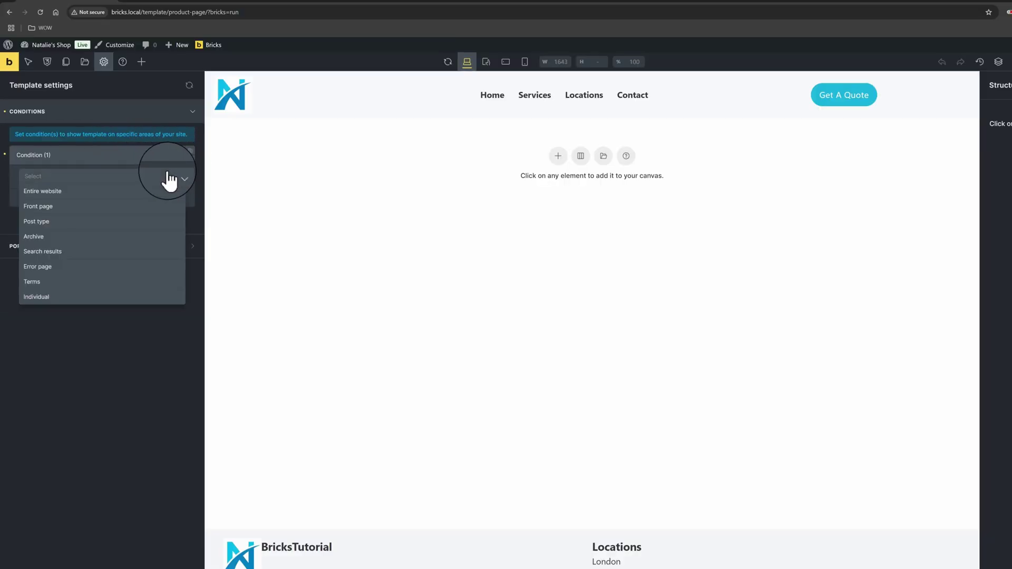
pyautogui.click(74, 206)
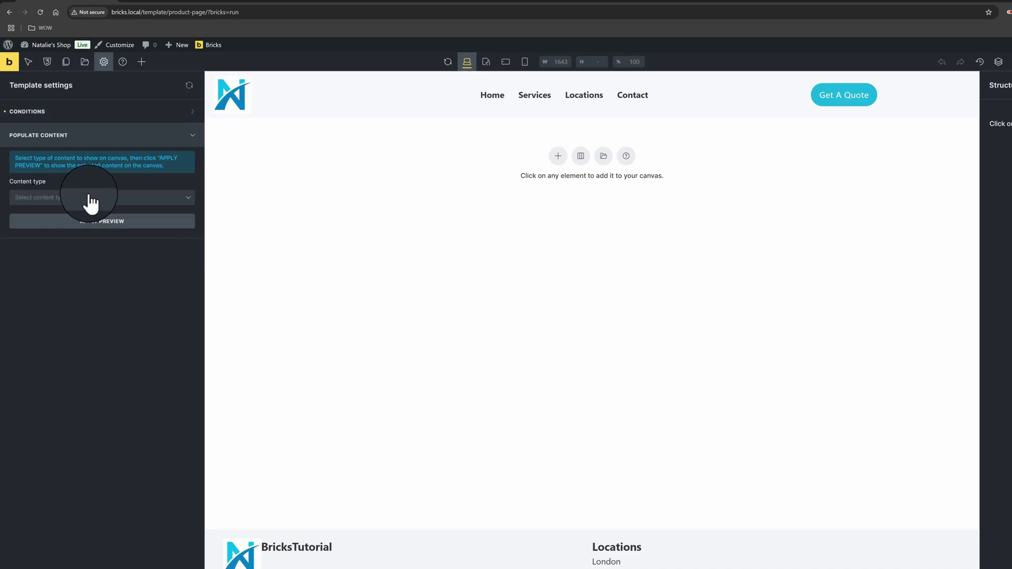
# Set preview content to Single post/page, choose the Hoodie product via 'hoo' search, and apply.
pyautogui.click(71, 199)
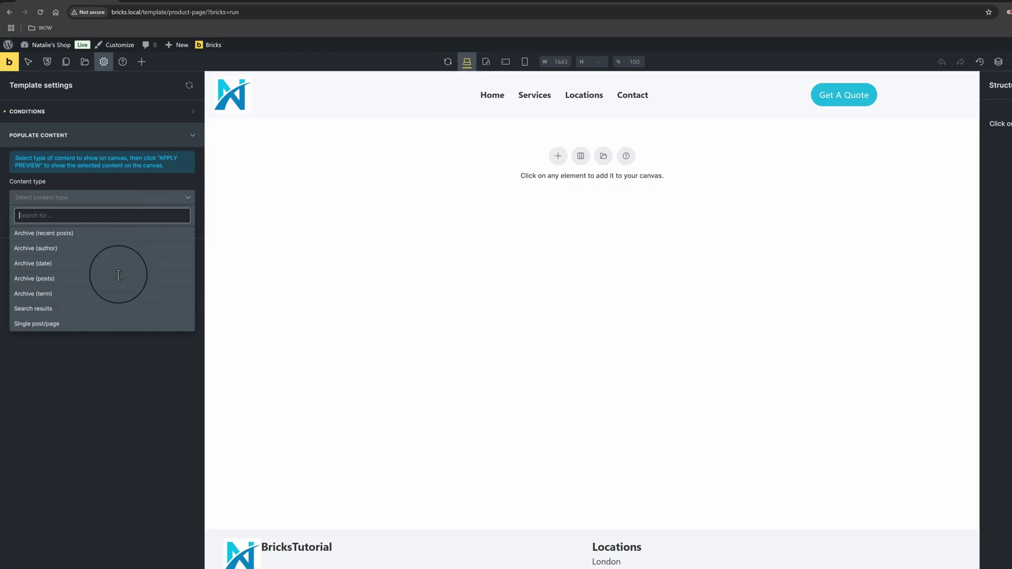
pyautogui.click(39, 325)
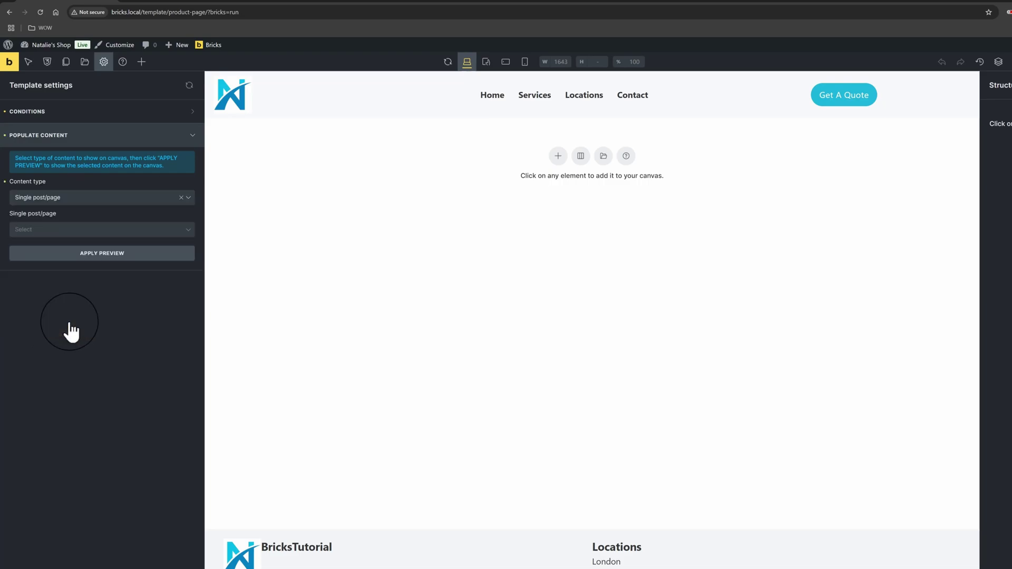
pyautogui.click(86, 231)
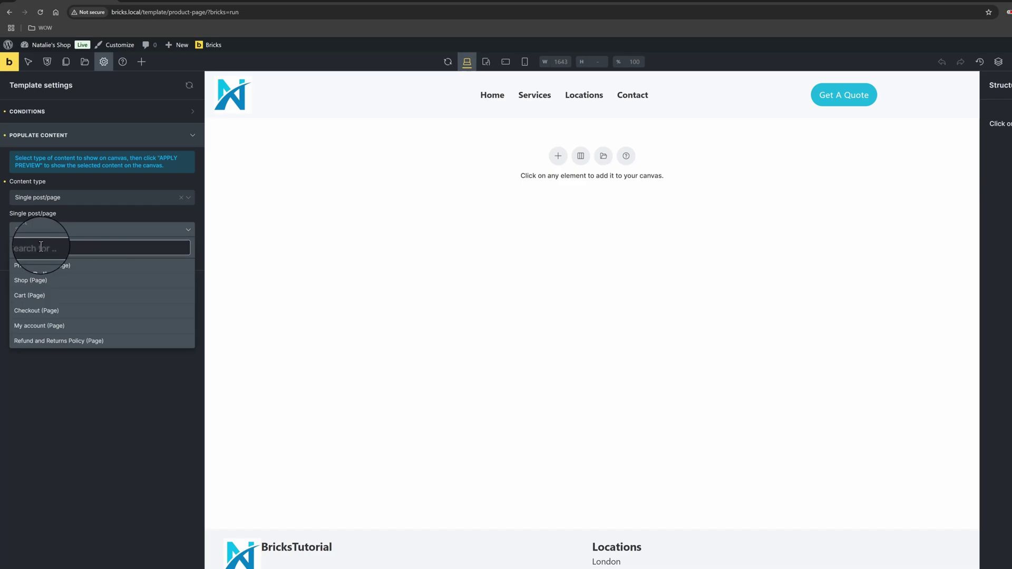
pyautogui.write('hoo')
pyautogui.click(63, 265)
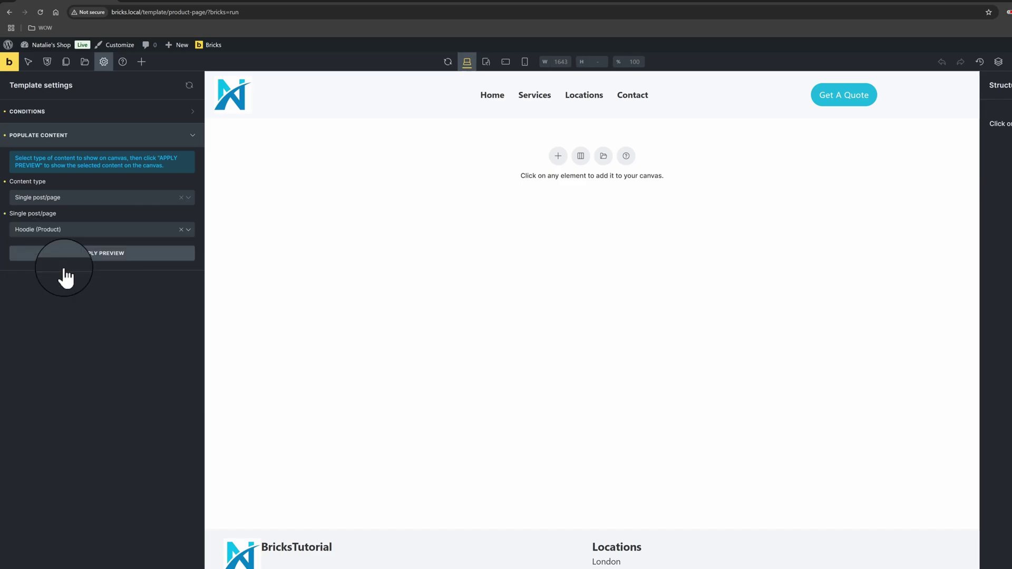
pyautogui.click(141, 256)
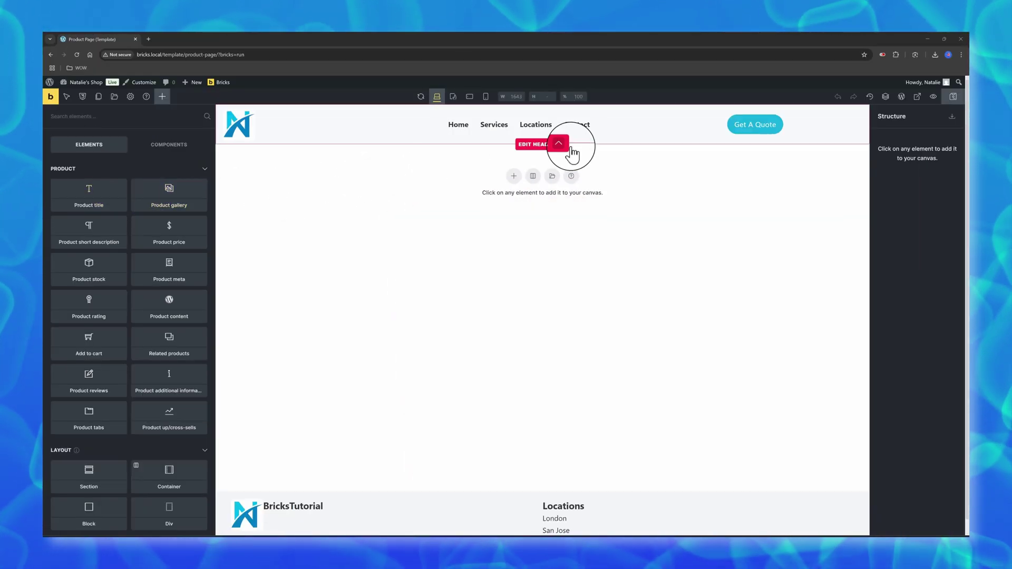
# Add a second Block to the Container, set its direction horizontal, and select the first Block.
pyautogui.click(904, 142)
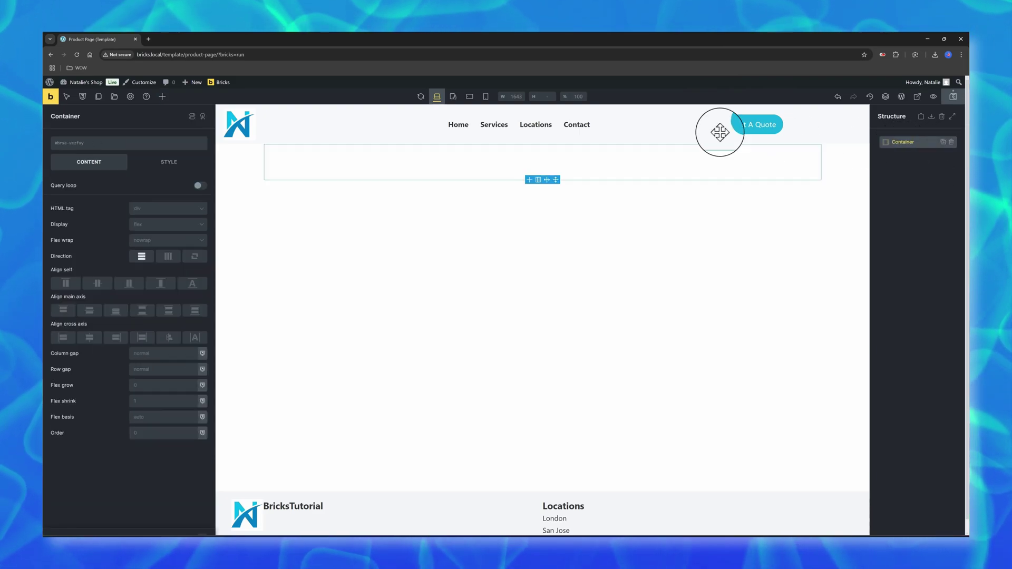
pyautogui.click(163, 96)
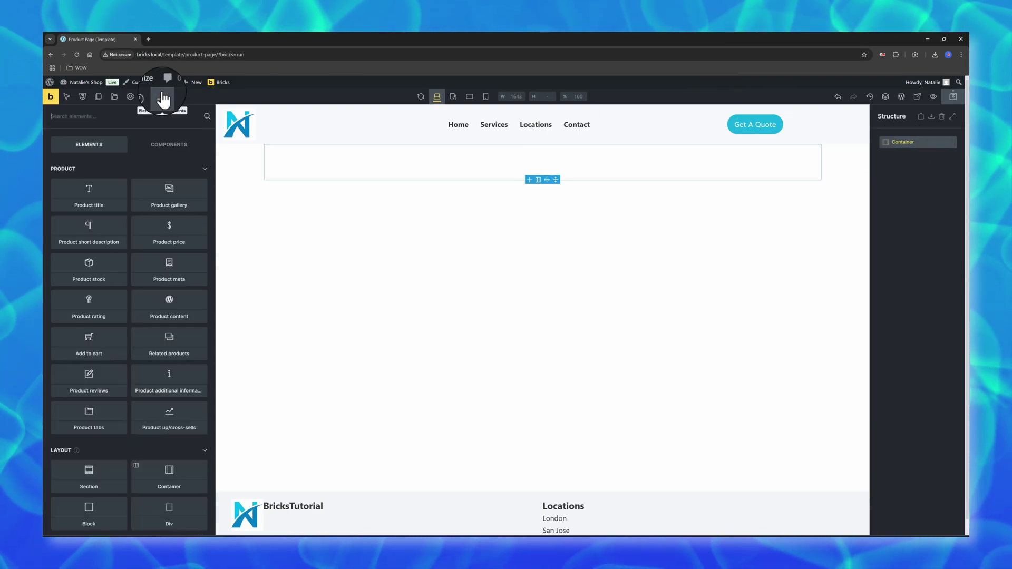
pyautogui.click(94, 516)
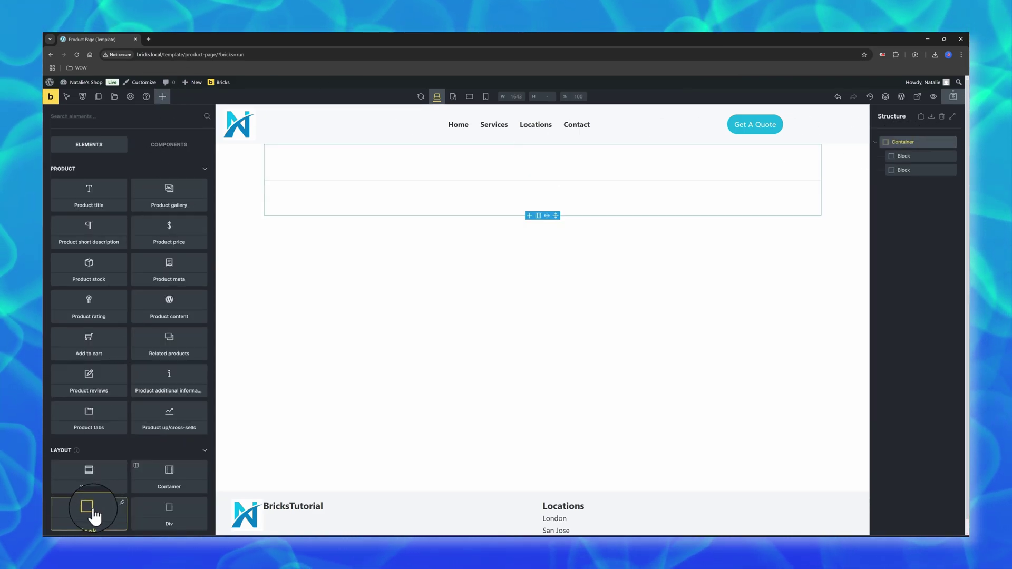
pyautogui.click(645, 151)
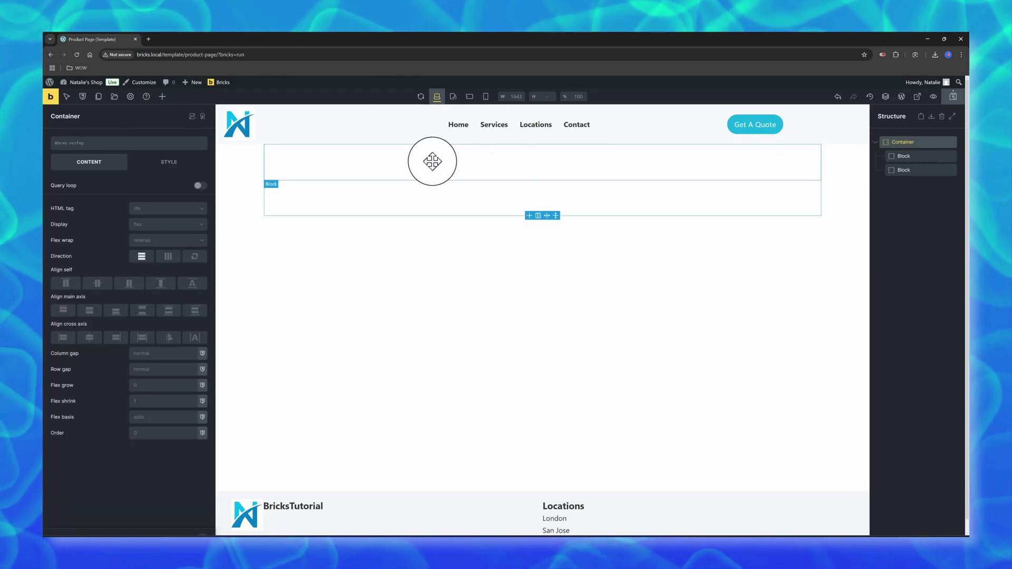
pyautogui.click(167, 258)
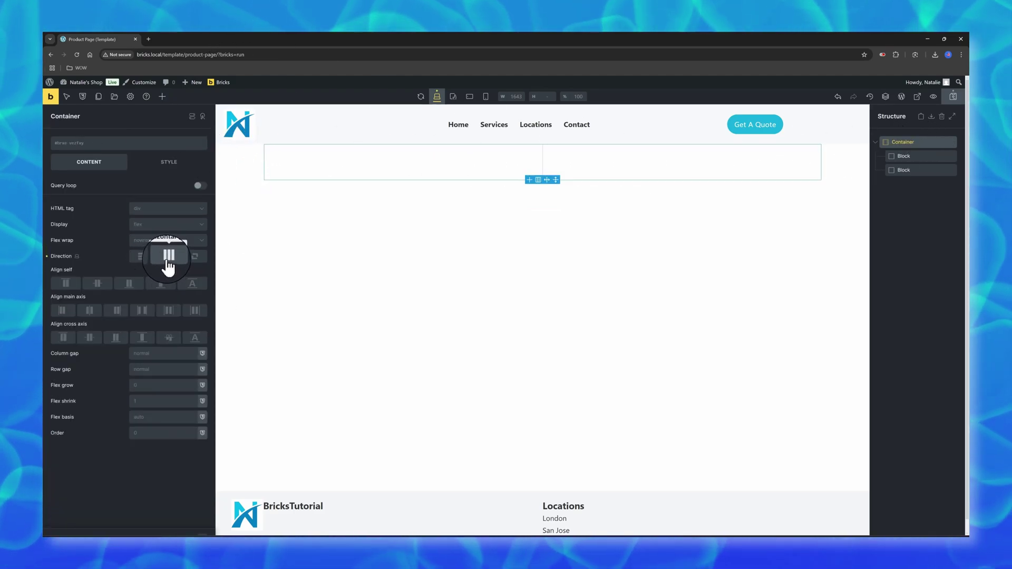
pyautogui.click(920, 156)
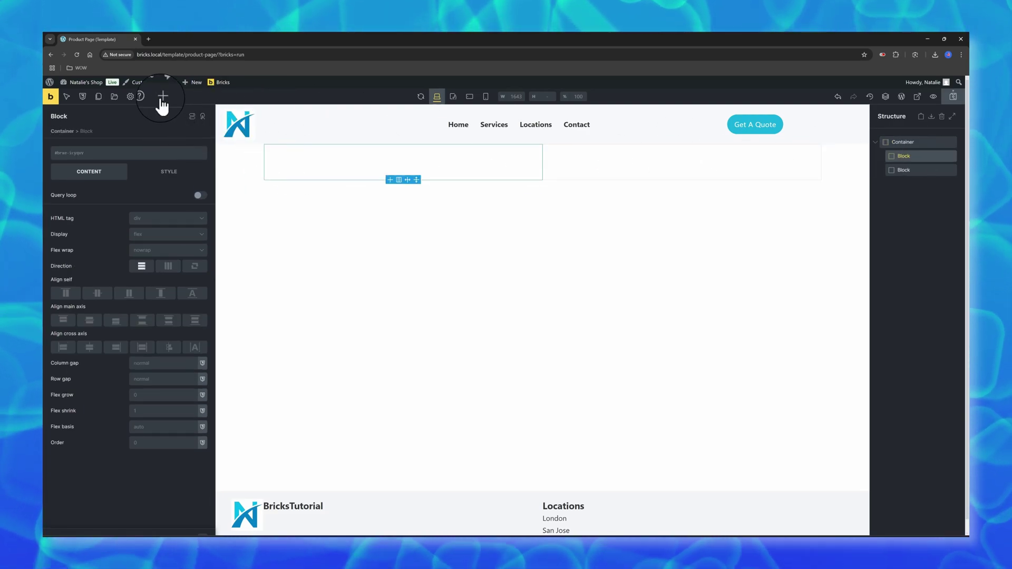
# Add a product gallery to the first block, and product price and meta to the second.
pyautogui.click(162, 97)
pyautogui.click(179, 196)
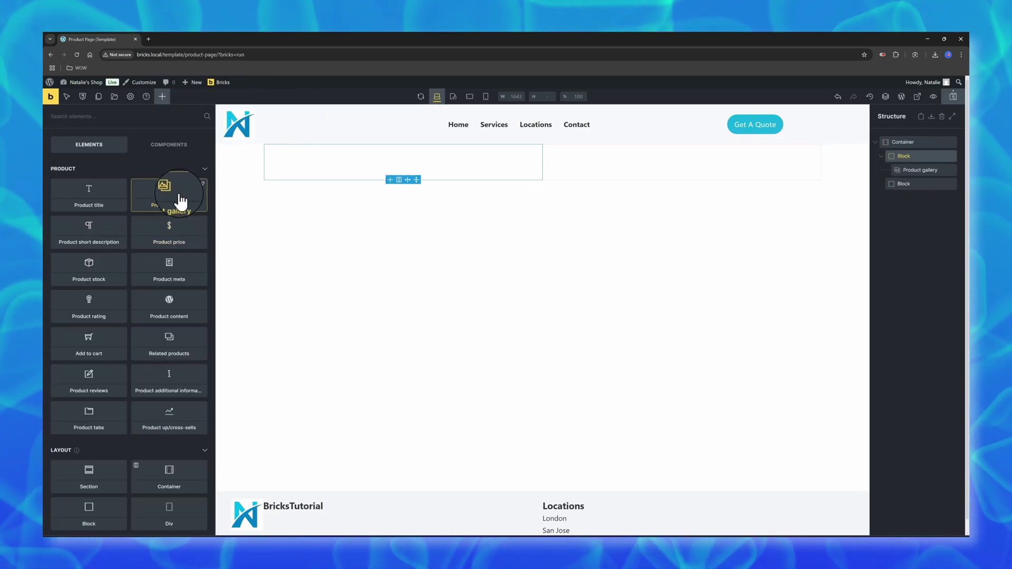
pyautogui.click(163, 97)
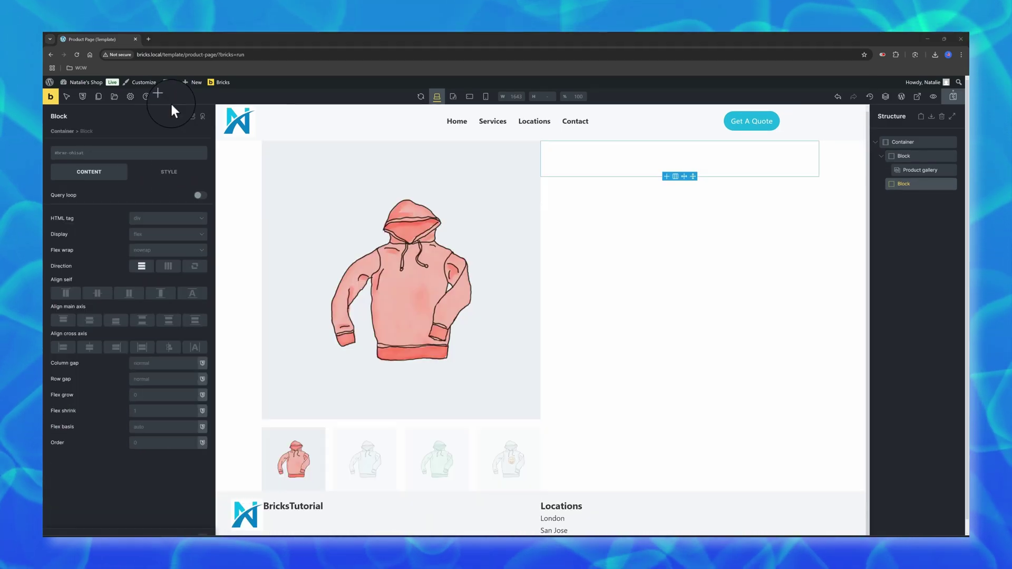
pyautogui.click(161, 98)
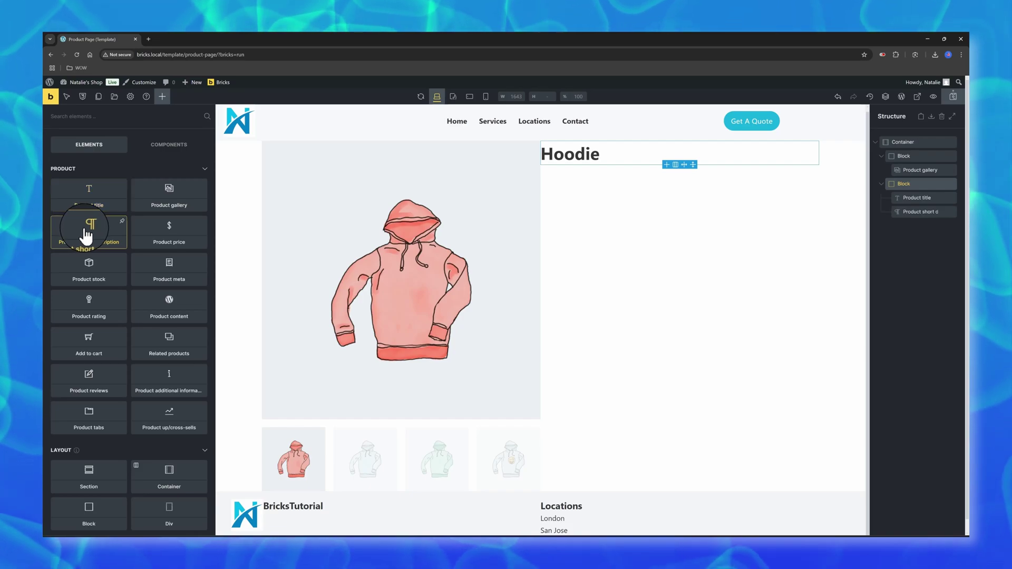
pyautogui.click(174, 230)
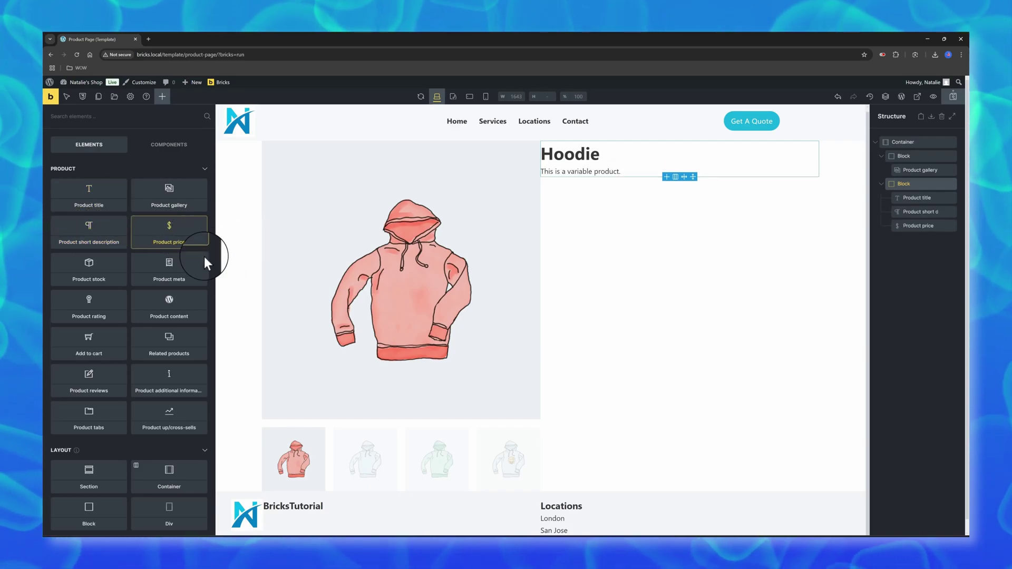
pyautogui.click(180, 272)
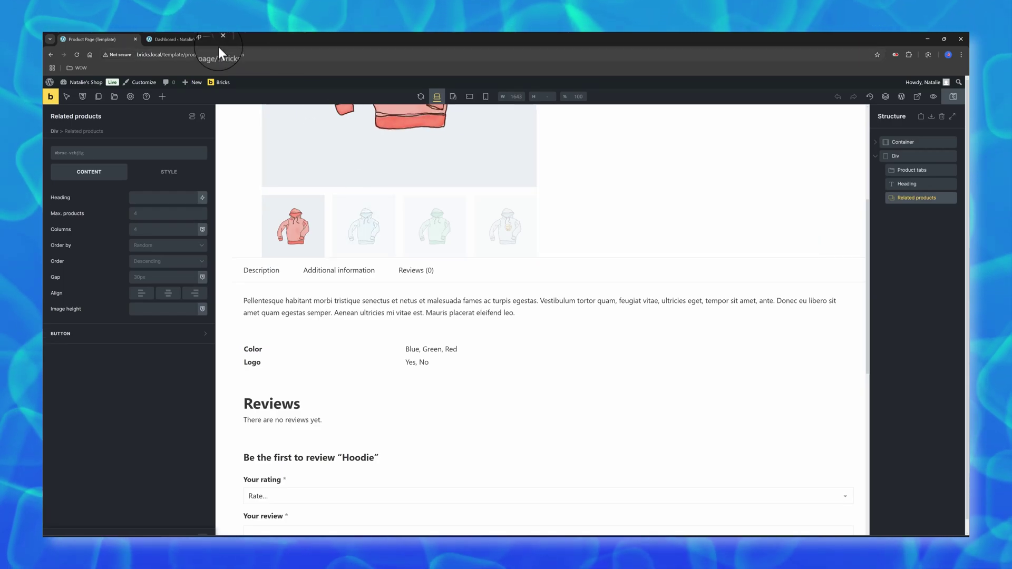
pyautogui.click(182, 40)
pyautogui.moveTo(95, 233)
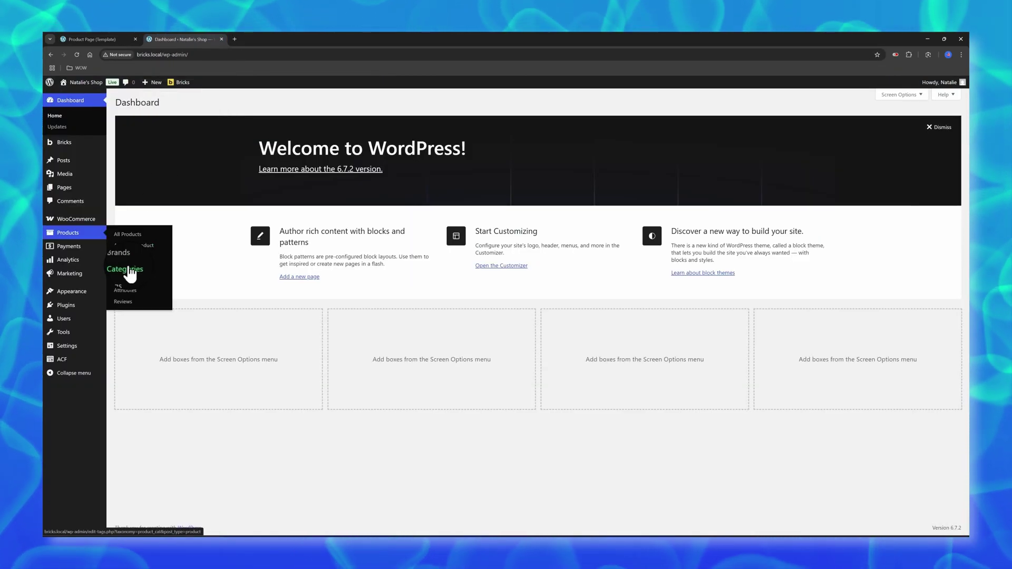
pyautogui.click(126, 269)
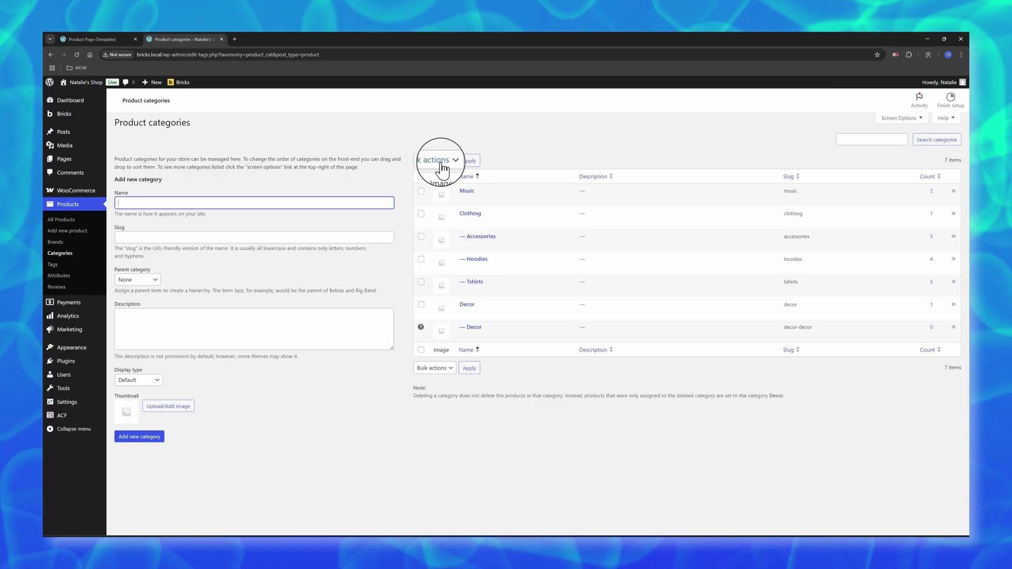
pyautogui.moveTo(464, 269)
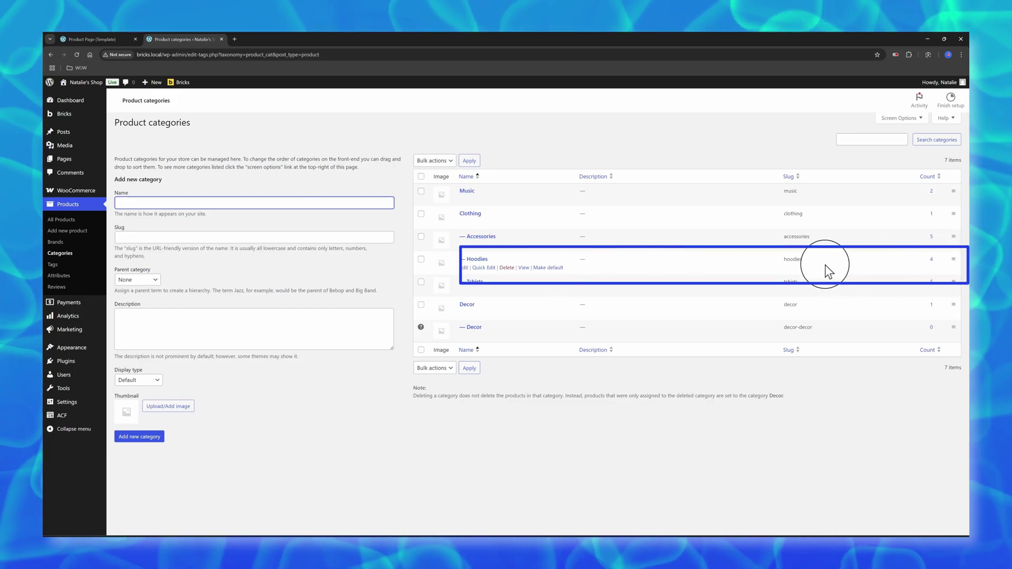
pyautogui.click(84, 39)
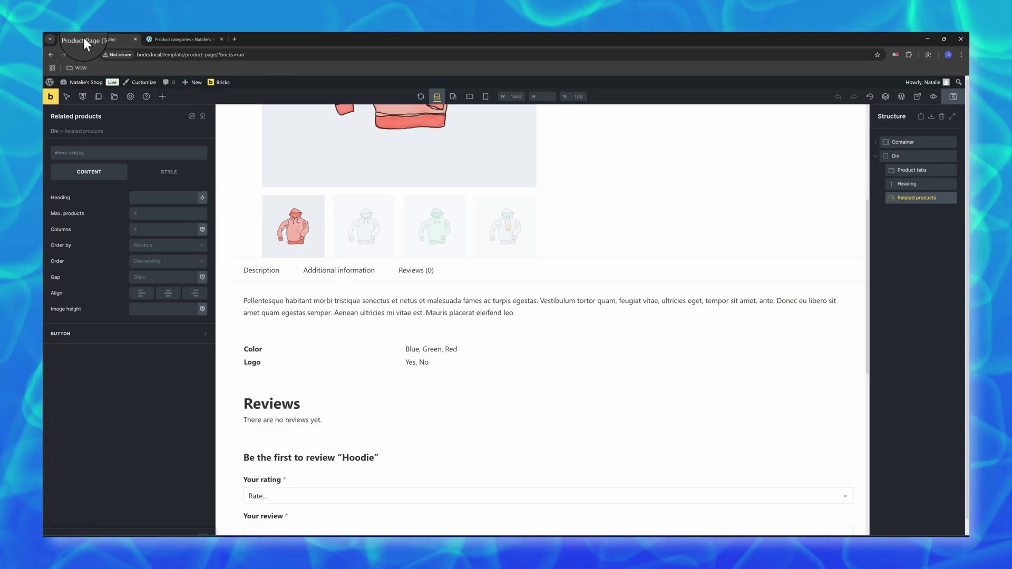
# Make the Div a query loop over Products in random order, starting to set 4 posts per page.
pyautogui.click(896, 156)
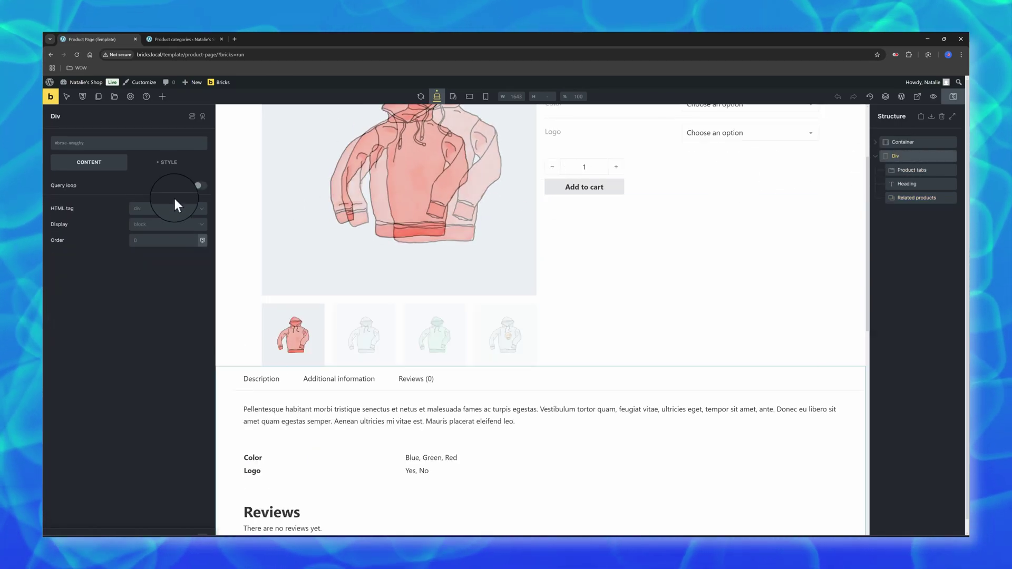
pyautogui.click(200, 186)
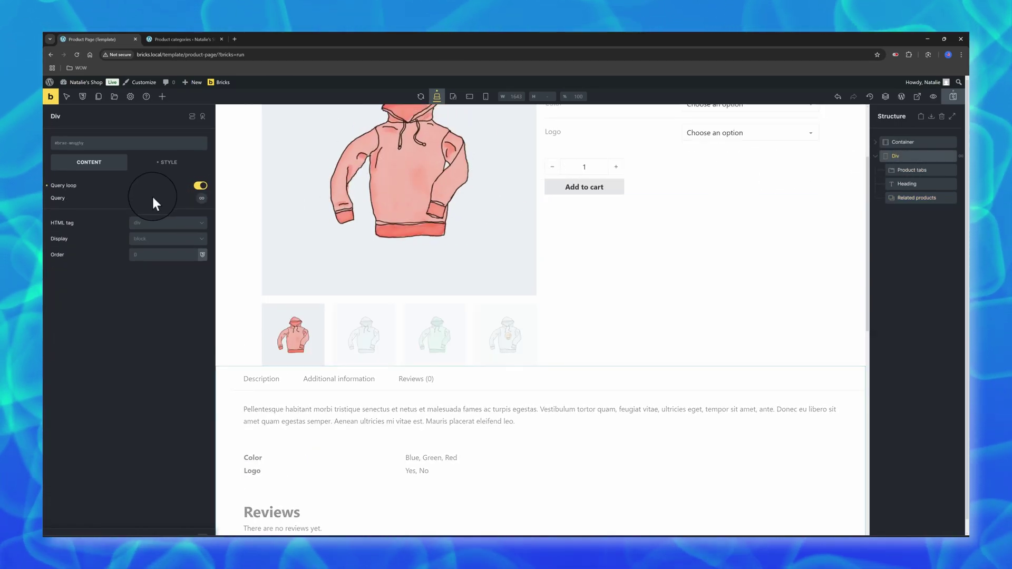
pyautogui.click(202, 198)
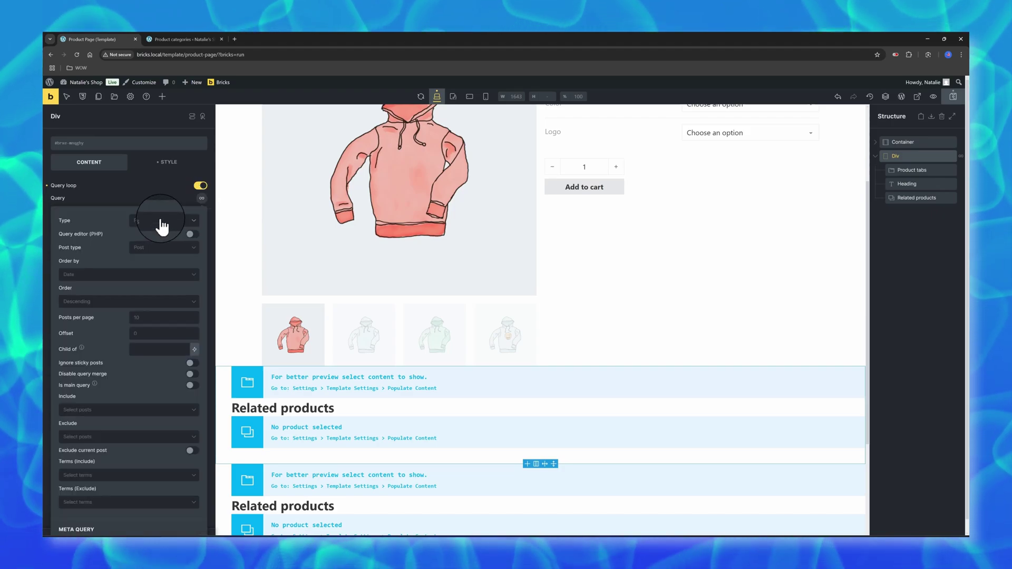
pyautogui.click(150, 248)
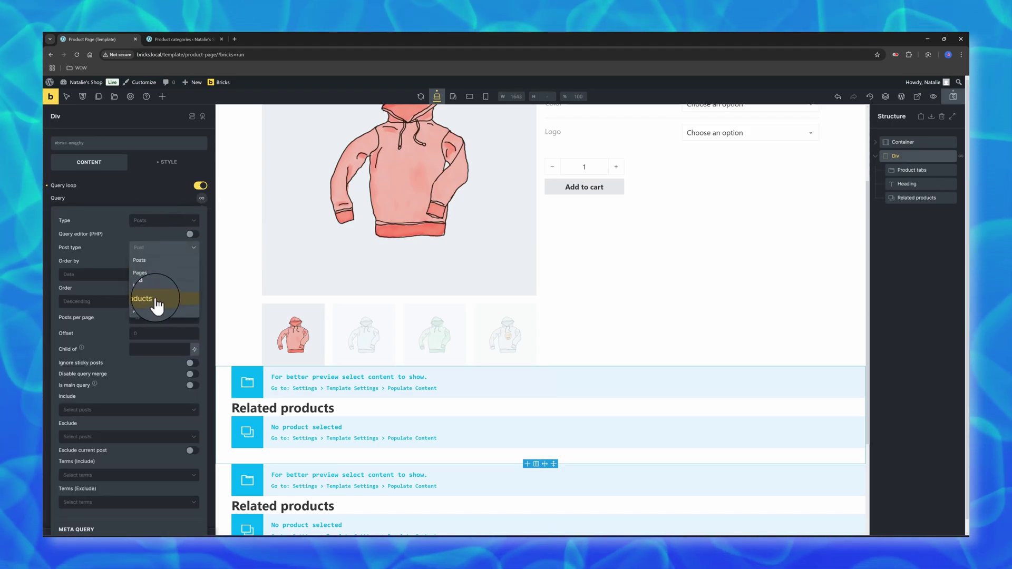
pyautogui.click(157, 305)
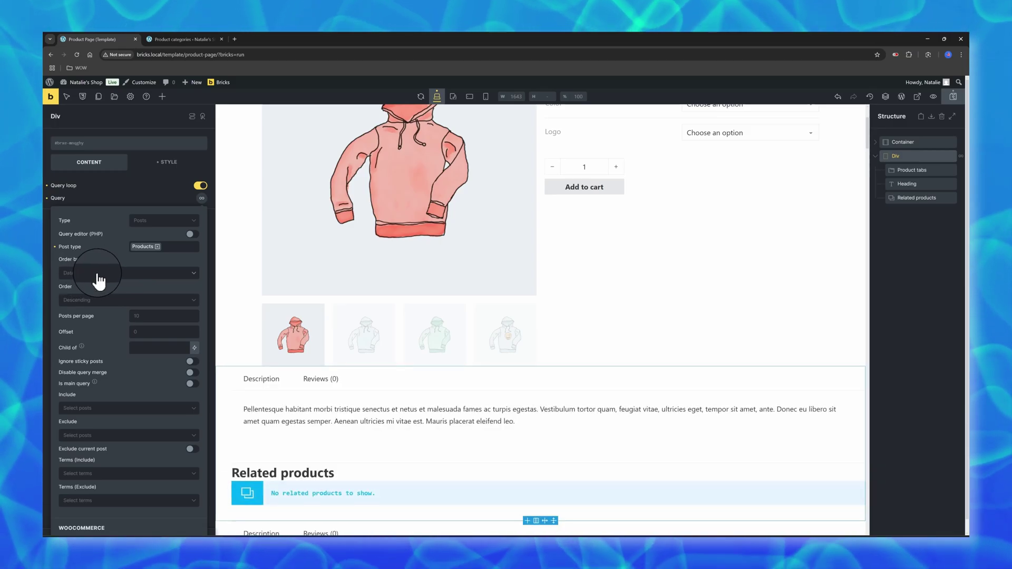
pyautogui.click(98, 273)
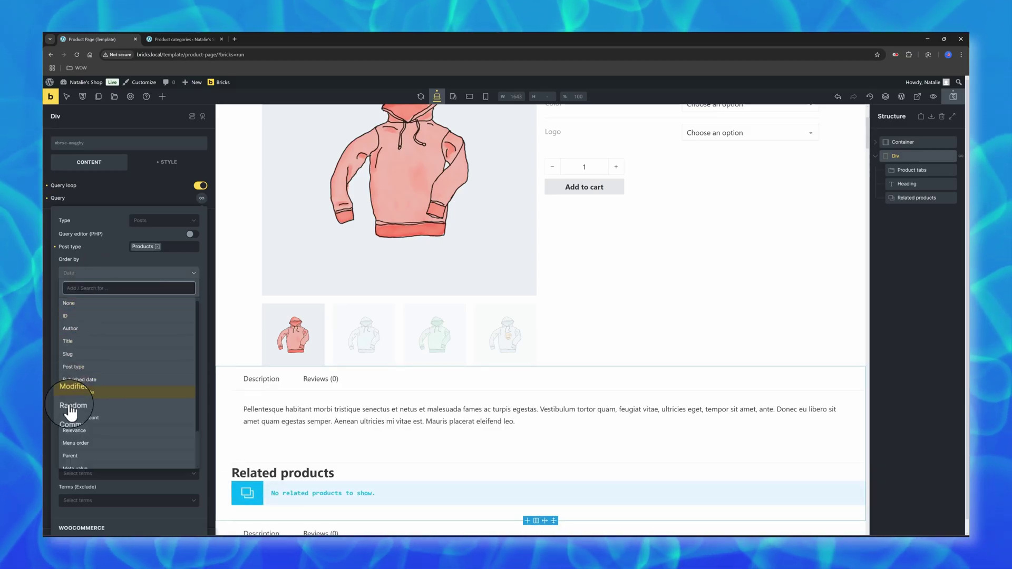
pyautogui.scroll(-2, 84, 401)
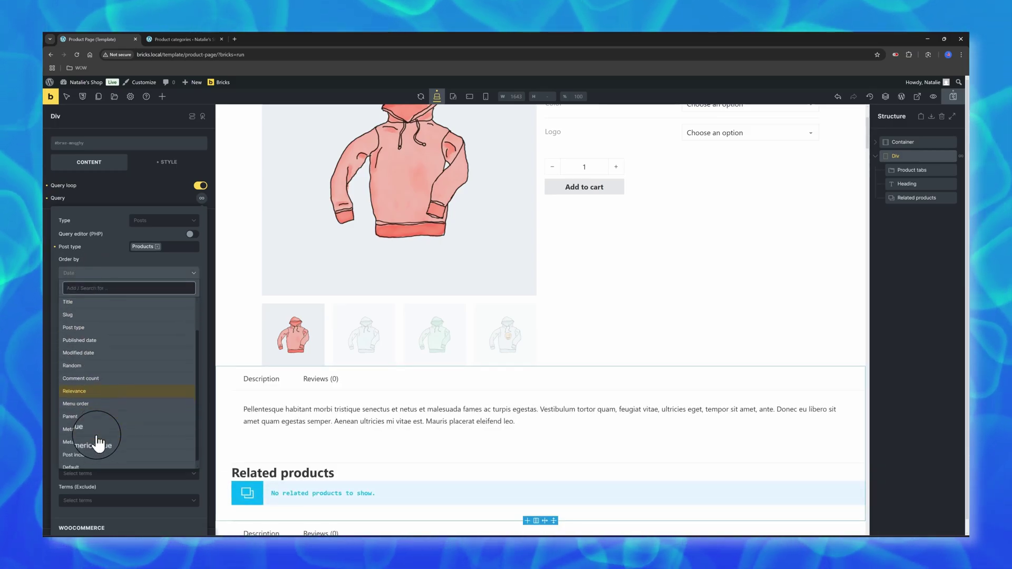
pyautogui.click(87, 363)
pyautogui.click(147, 331)
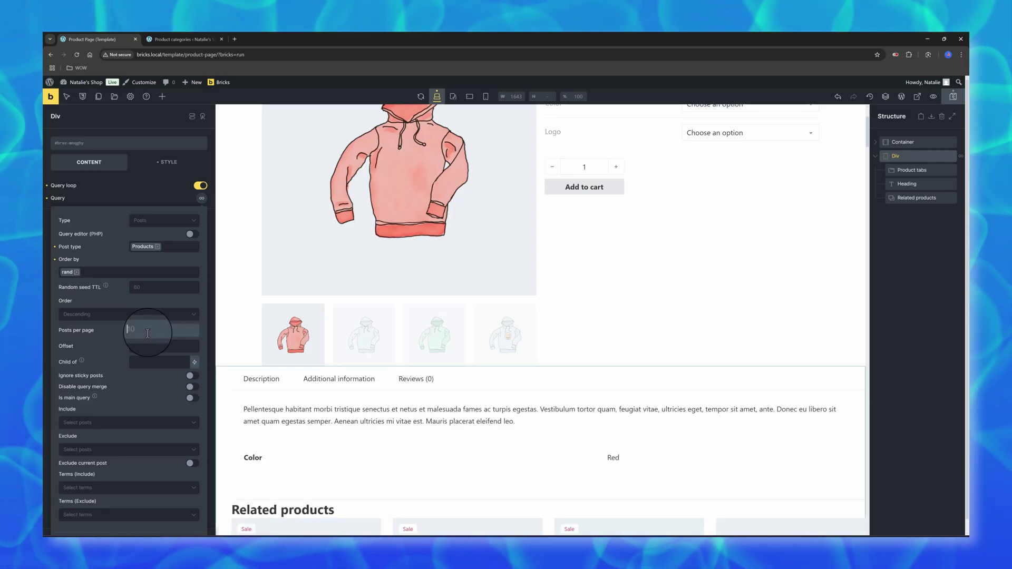
# Filter the loop by Product categories name, with terms from dynamic data product_terms_category.
pyautogui.write('4')
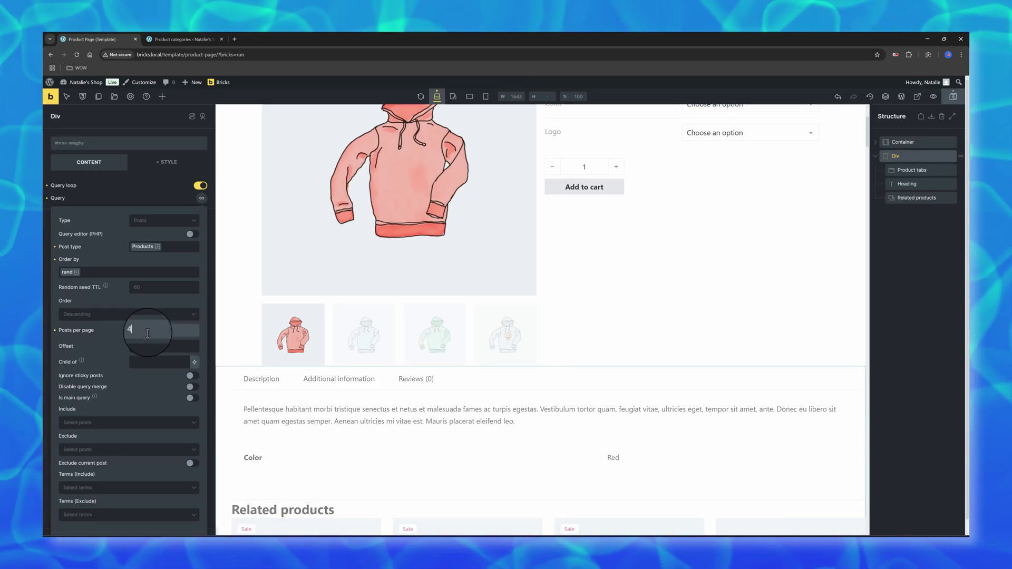
pyautogui.scroll(-5, 117, 338)
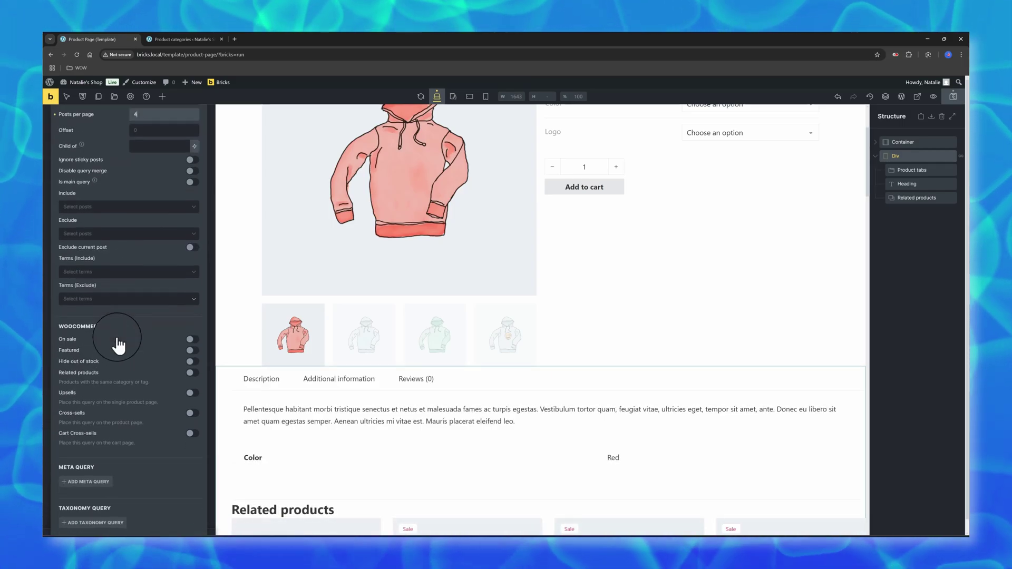
pyautogui.scroll(-1, 119, 346)
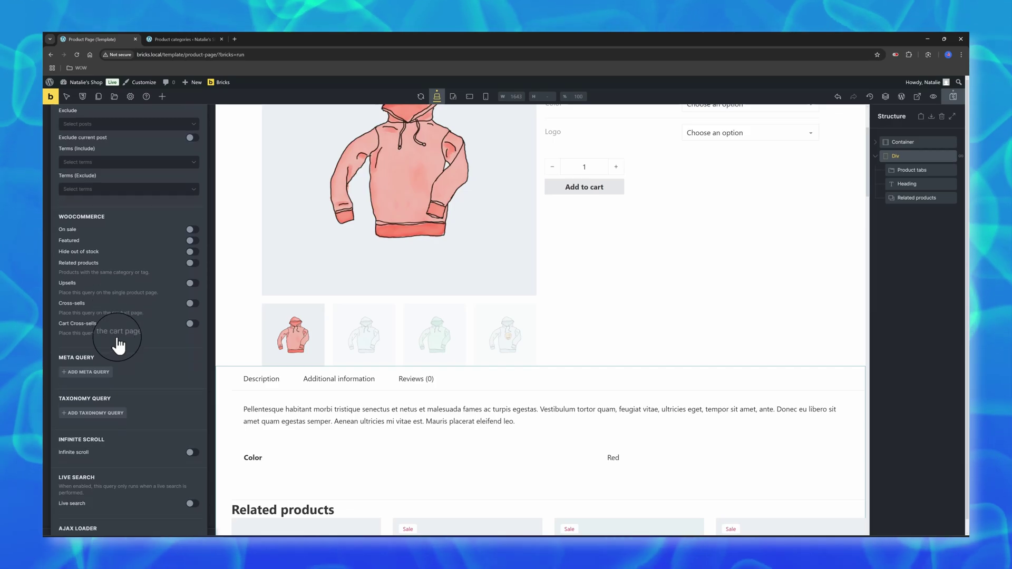
pyautogui.click(98, 413)
pyautogui.scroll(-1, 96, 431)
pyautogui.click(97, 431)
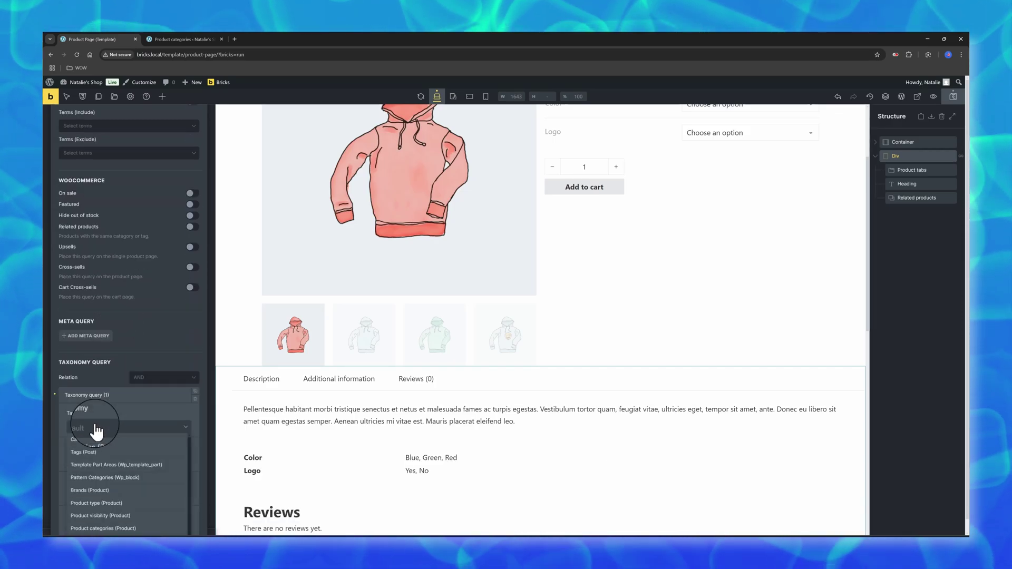
pyautogui.click(124, 509)
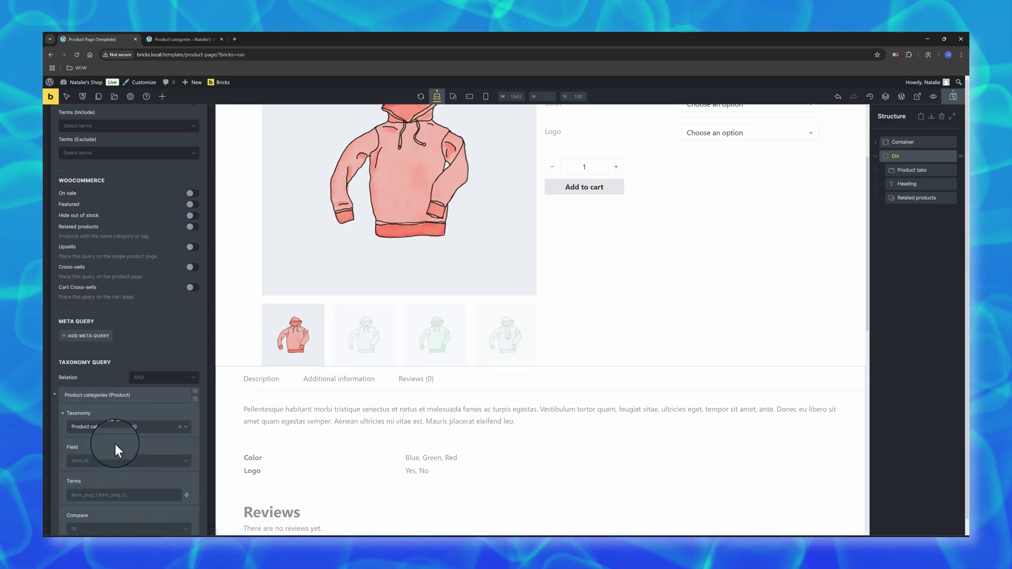
pyautogui.click(106, 461)
pyautogui.click(94, 489)
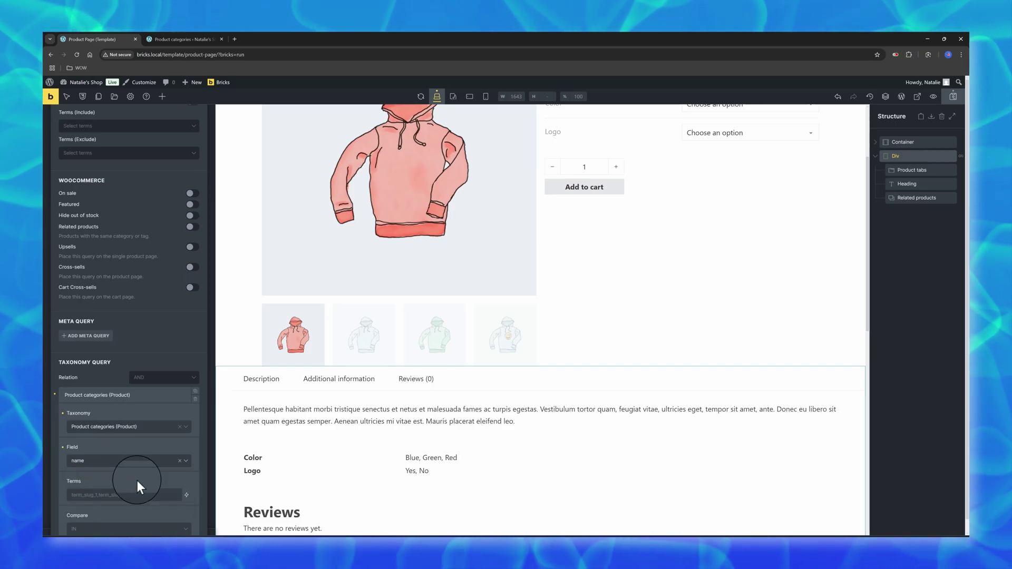
pyautogui.click(187, 495)
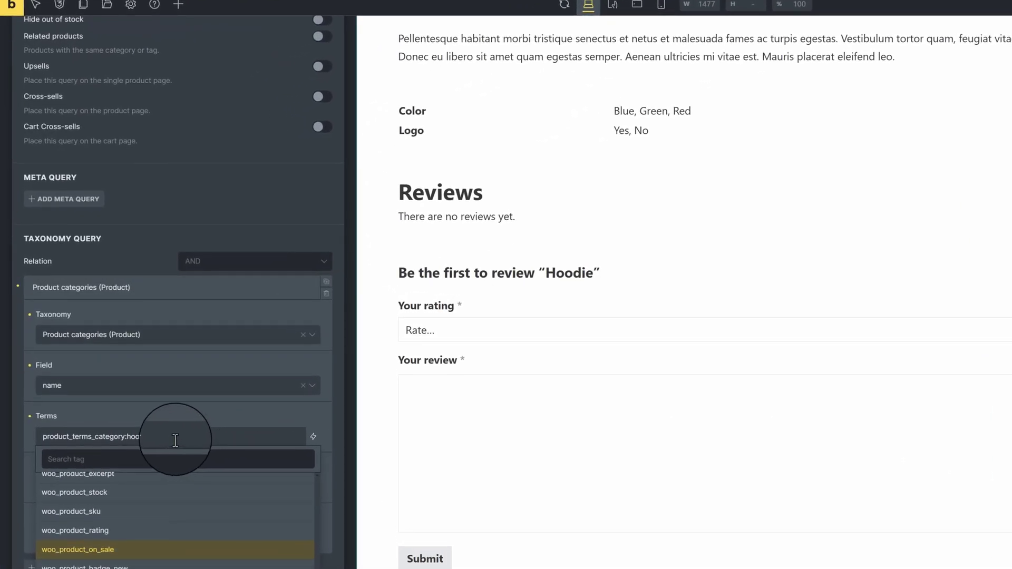
pyautogui.click(175, 440)
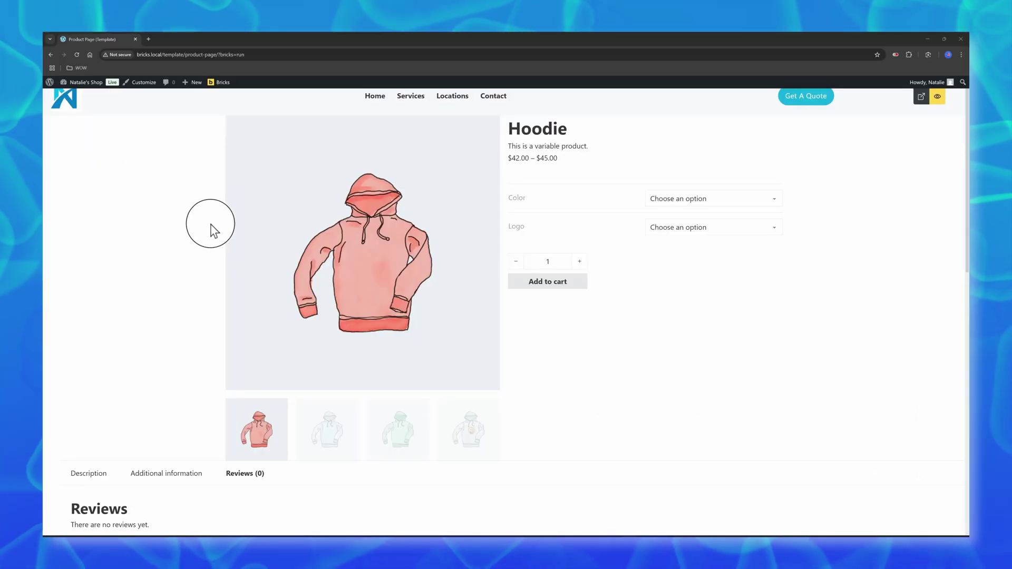
# Scroll the Hoodie preview to its related hoodies and show the Additional information tab.
pyautogui.scroll(-3, 737, 195)
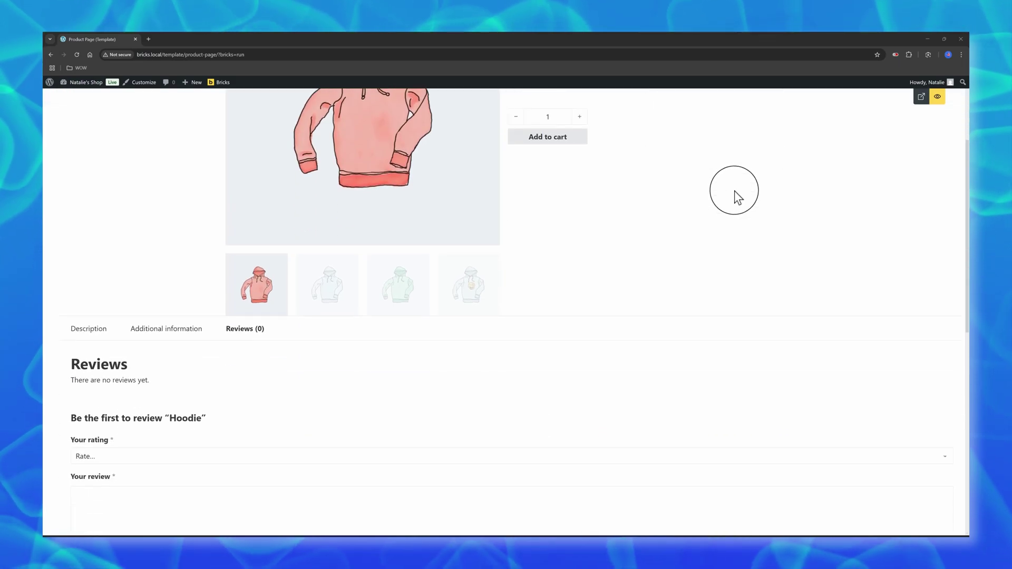
pyautogui.scroll(3, 736, 195)
pyautogui.scroll(-2, 719, 189)
pyautogui.scroll(-4, 715, 196)
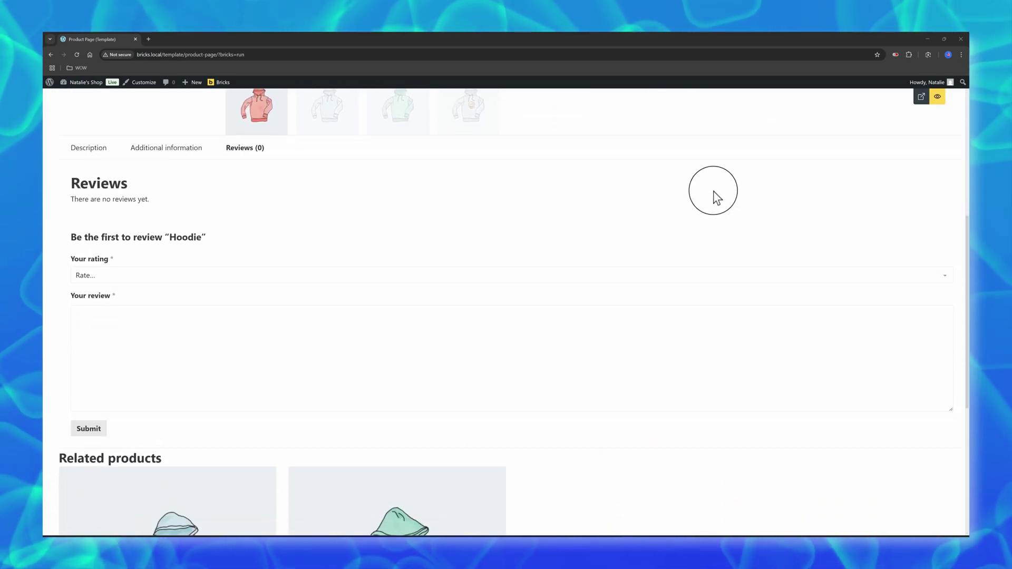
pyautogui.click(165, 147)
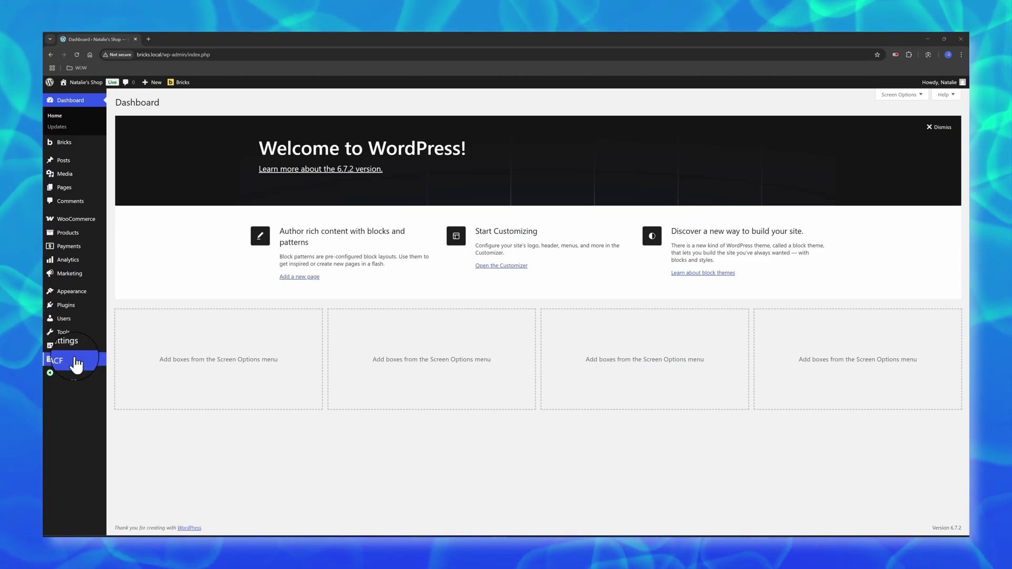
# Open ACF's Product Detail field group and review its Material radio field (Cotton, Linen, Polyester).
pyautogui.moveTo(74, 363)
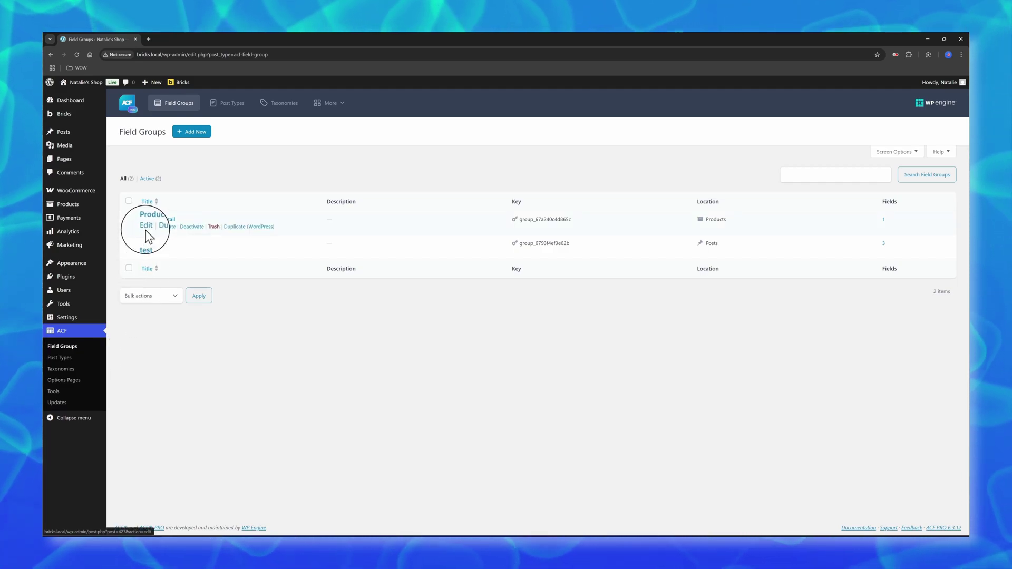
pyautogui.click(145, 228)
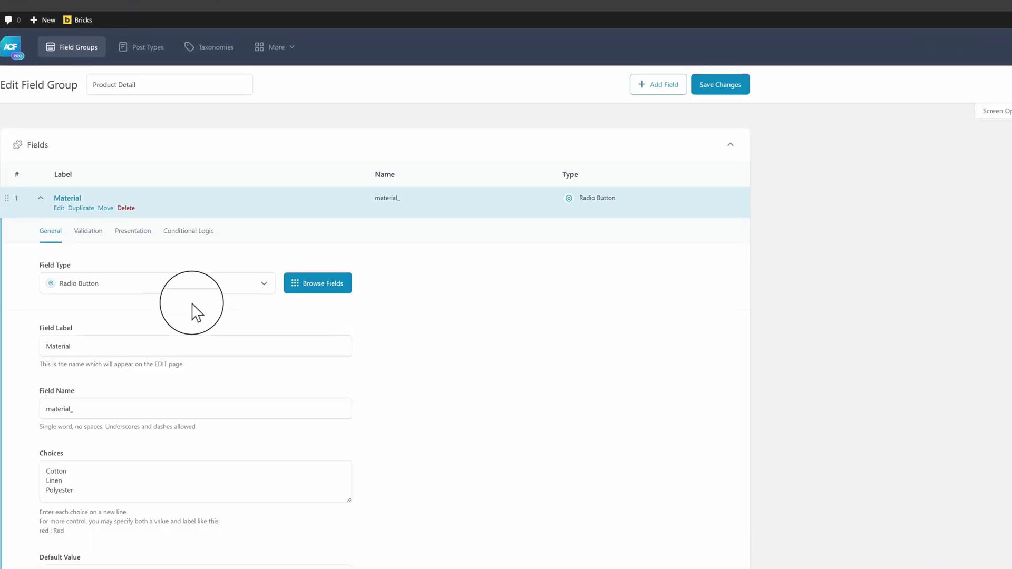
pyautogui.scroll(-2, 197, 312)
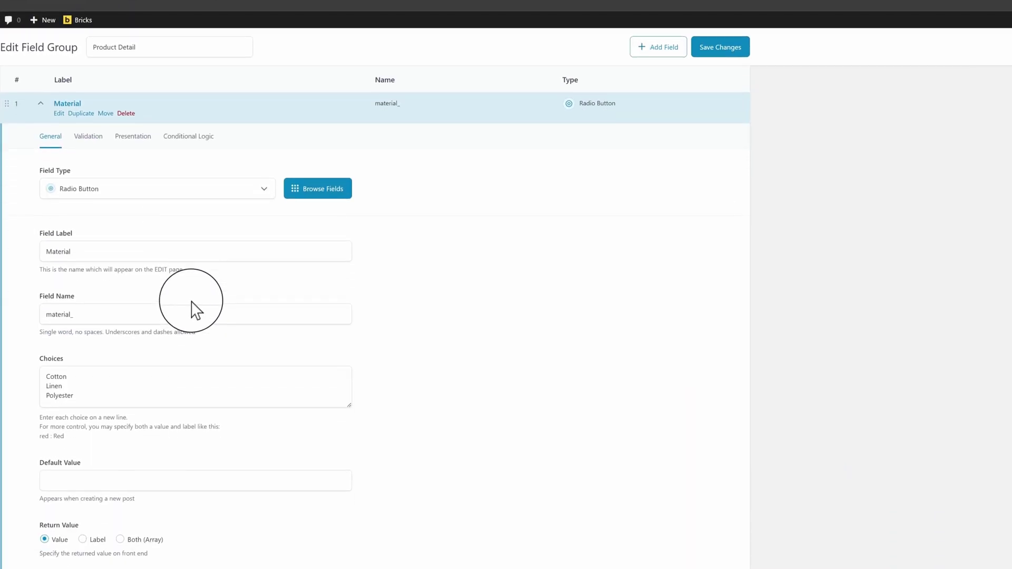
pyautogui.moveTo(94, 251); pyautogui.dragTo(2, 253)
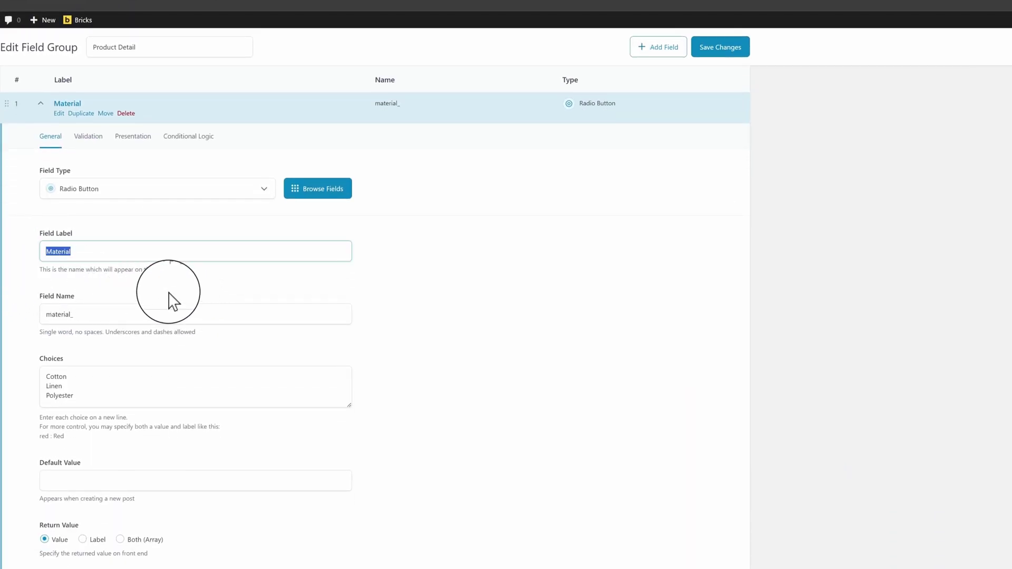
pyautogui.click(38, 379)
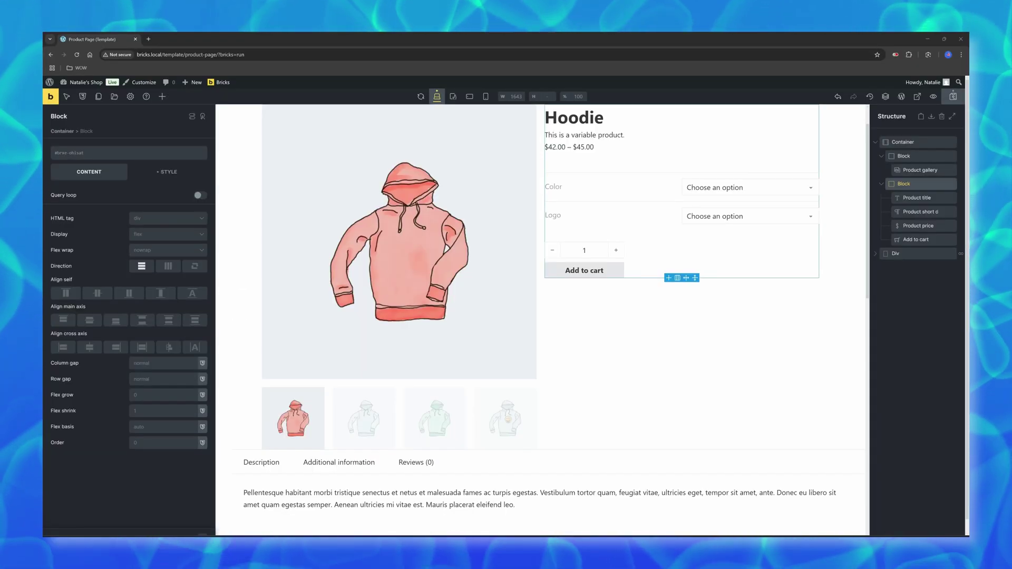
# Add a Heading element and place it under the Product title.
pyautogui.click(162, 97)
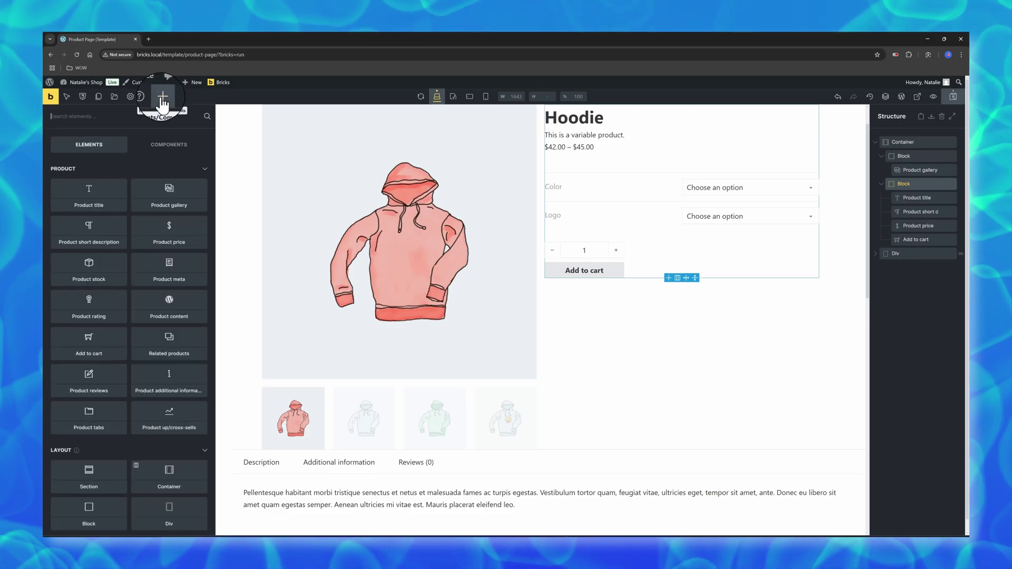
pyautogui.scroll(-3, 89, 369)
pyautogui.click(87, 392)
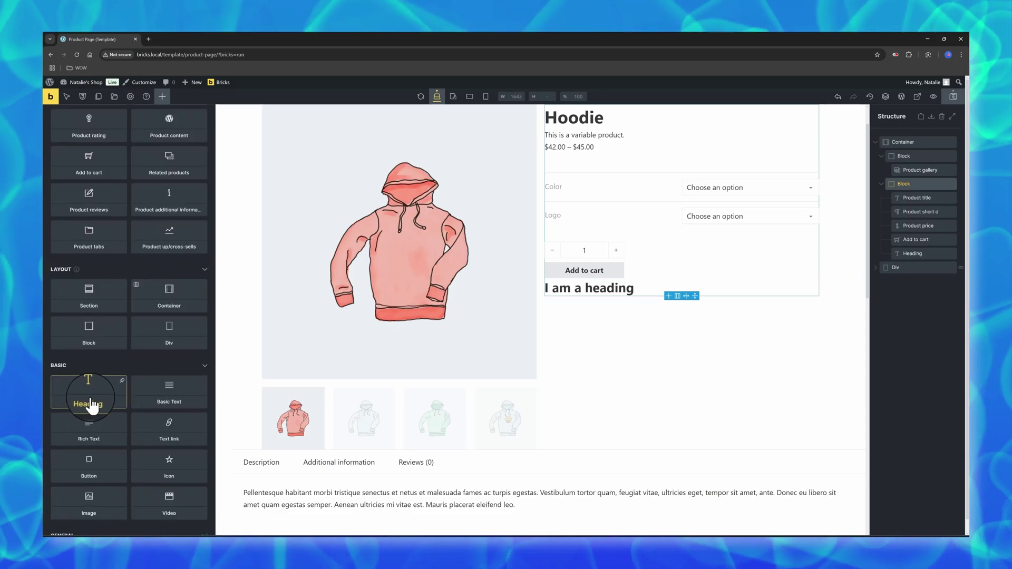
pyautogui.moveTo(913, 253); pyautogui.dragTo(926, 198)
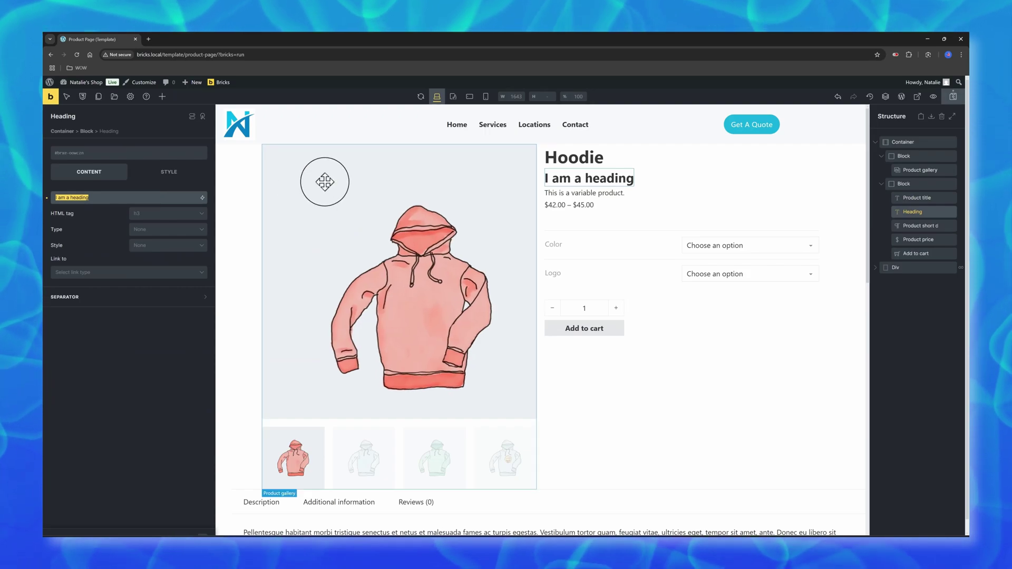
# Fill the heading with 'Material:' plus the ACF material field, then preview it on the frontend.
pyautogui.press('BackSpace')
pyautogui.press('BackSpace')
pyautogui.press('BackSpace')
pyautogui.press('BackSpace')
pyautogui.press('BackSpace')
pyautogui.press('BackSpace')
pyautogui.press('BackSpace')
pyautogui.write('aterial:')
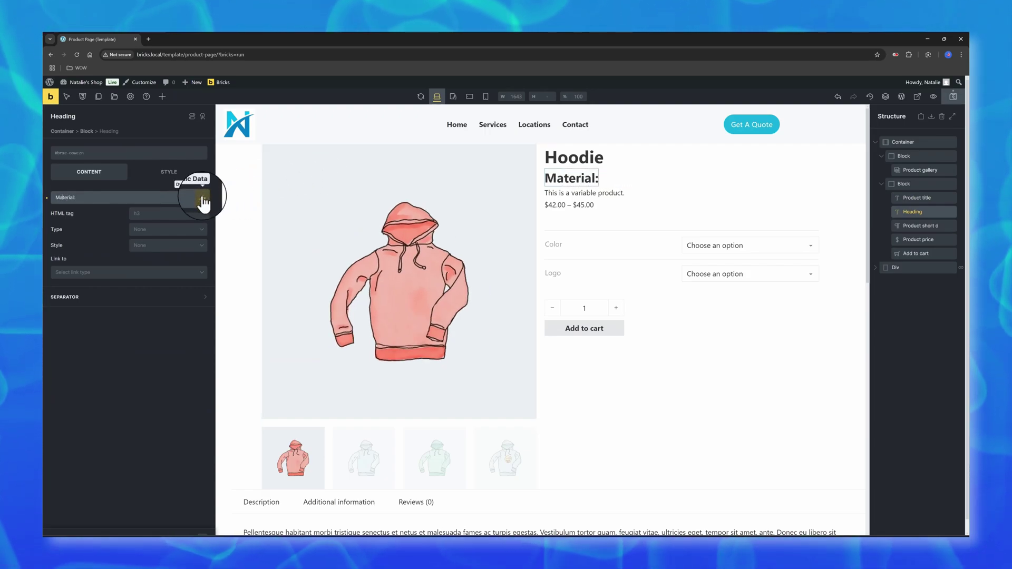
pyautogui.click(203, 200)
pyautogui.write('acf')
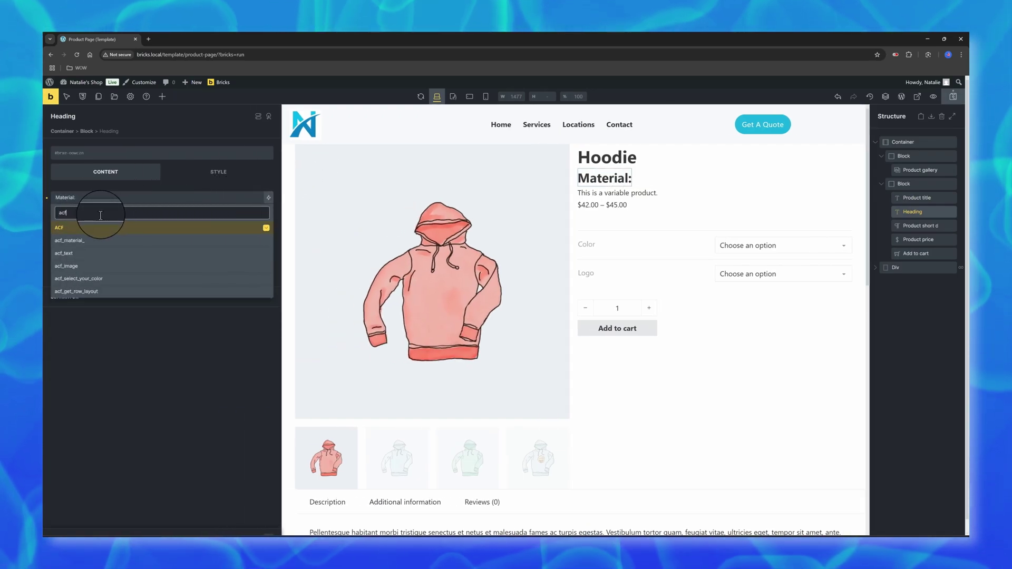
pyautogui.click(92, 241)
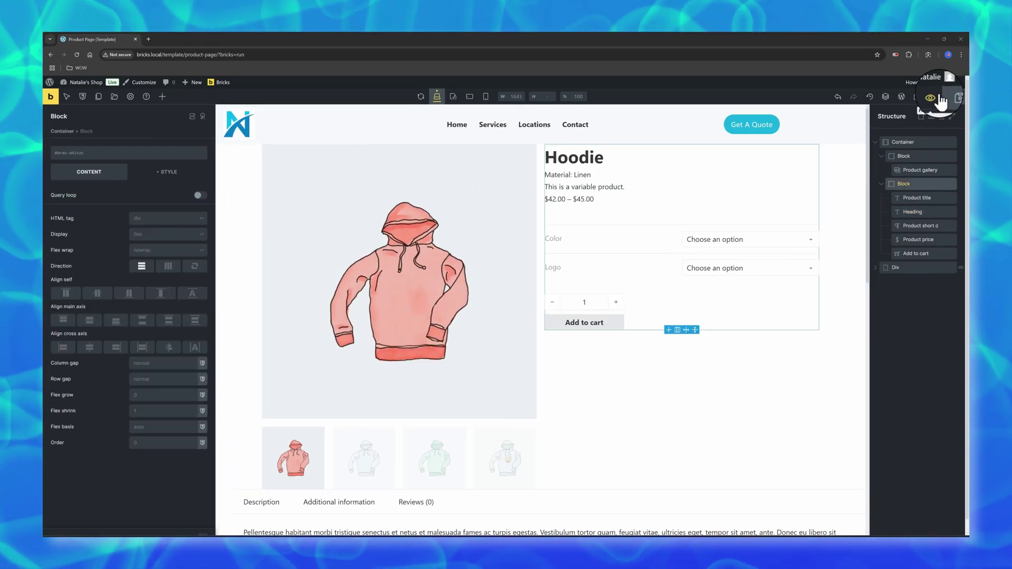
pyautogui.click(933, 101)
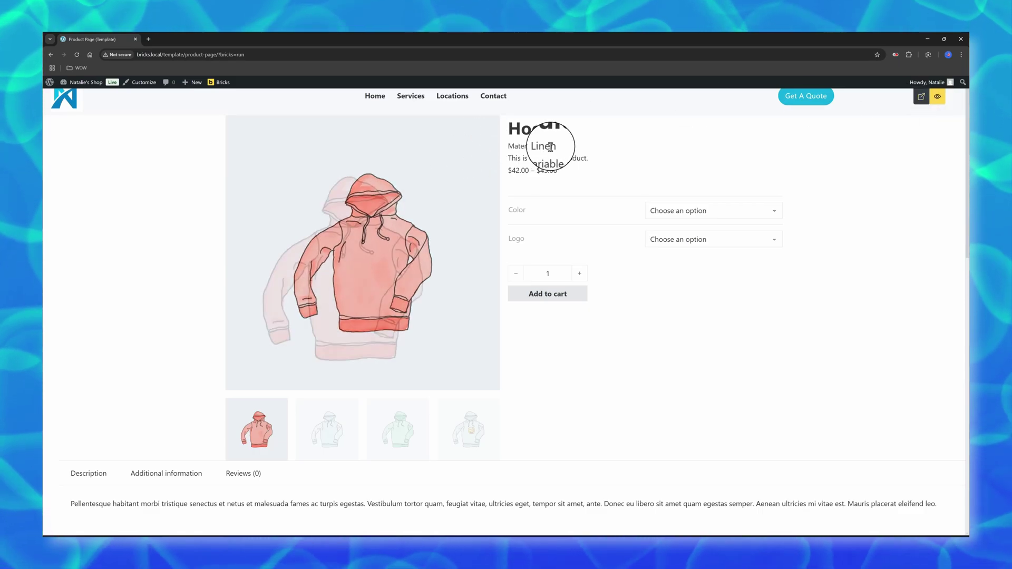
pyautogui.click(924, 99)
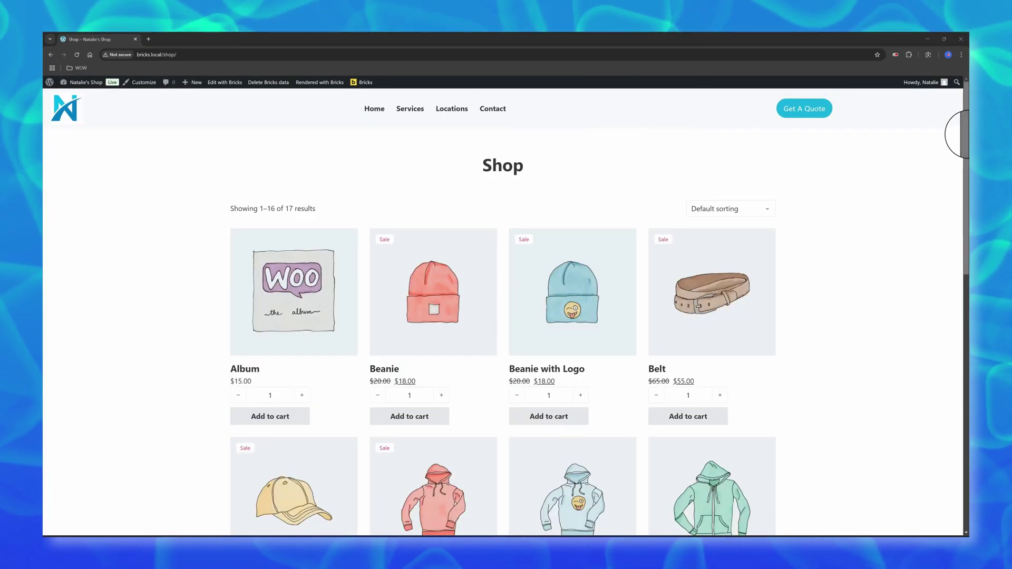
# Publish a new 'Shop Template' with template type WooCommerce - Product archive.
pyautogui.scroll(-1, 967, 206)
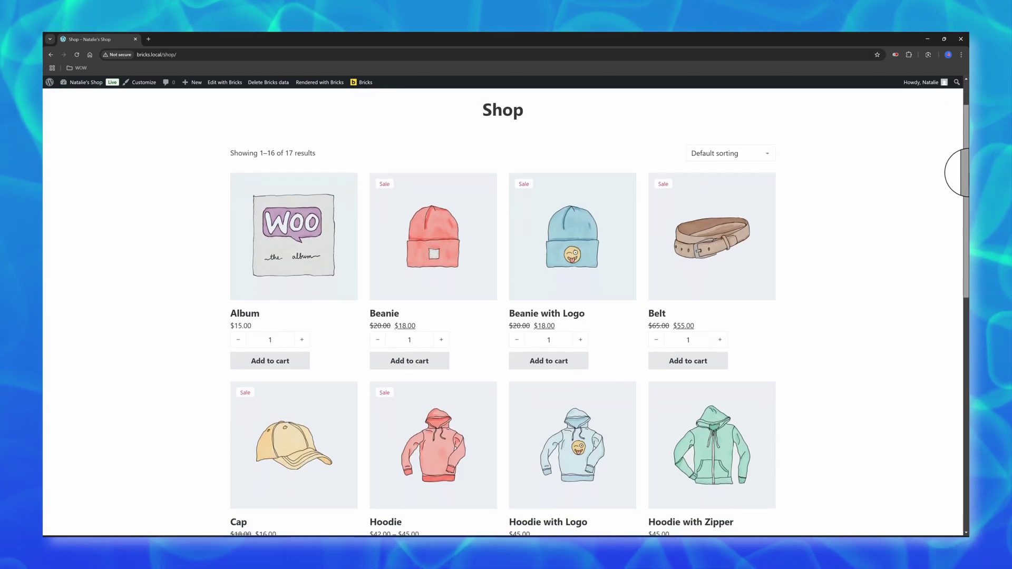
pyautogui.scroll(-3, 965, 172)
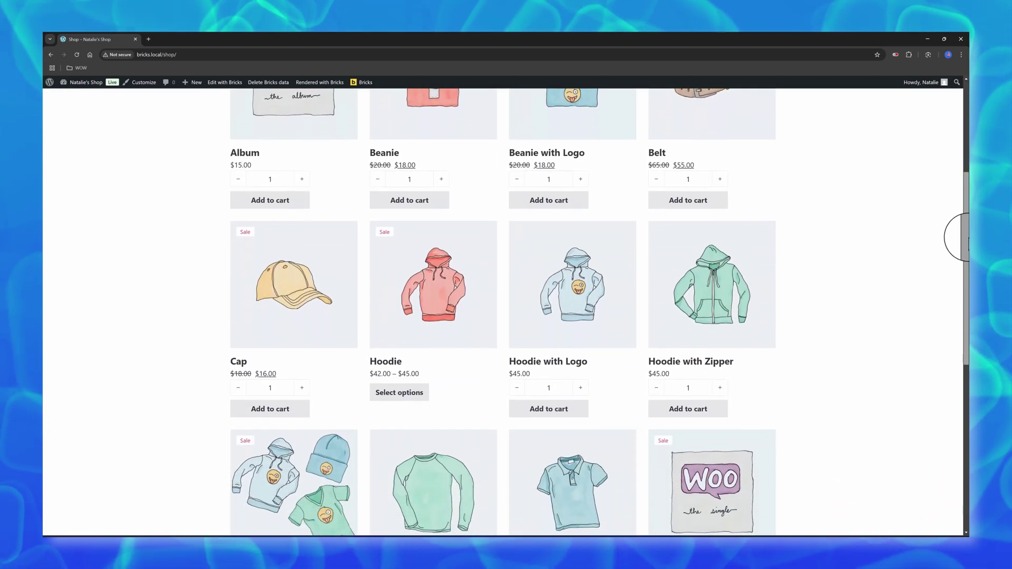
pyautogui.scroll(-2, 965, 237)
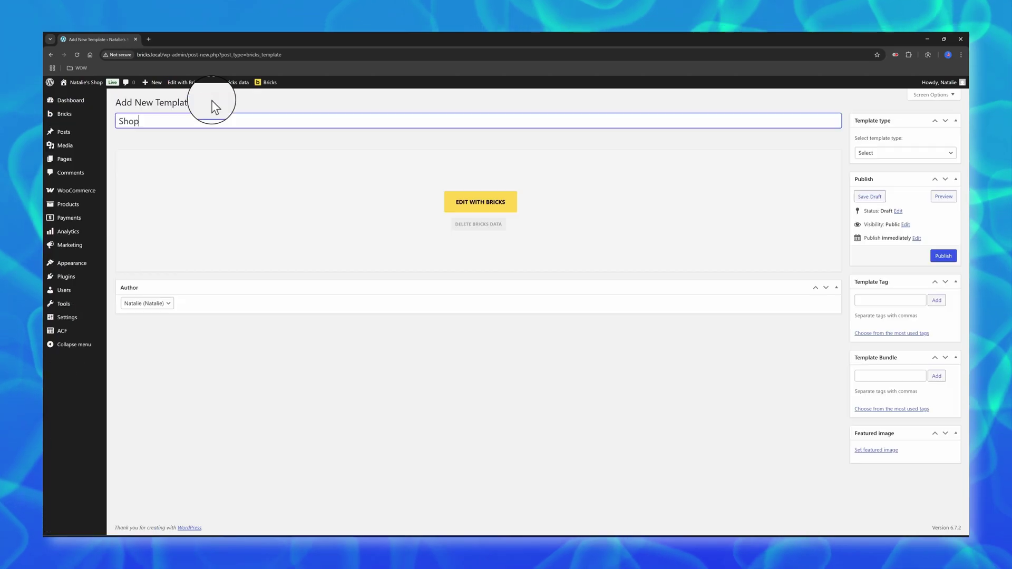
pyautogui.write('T')
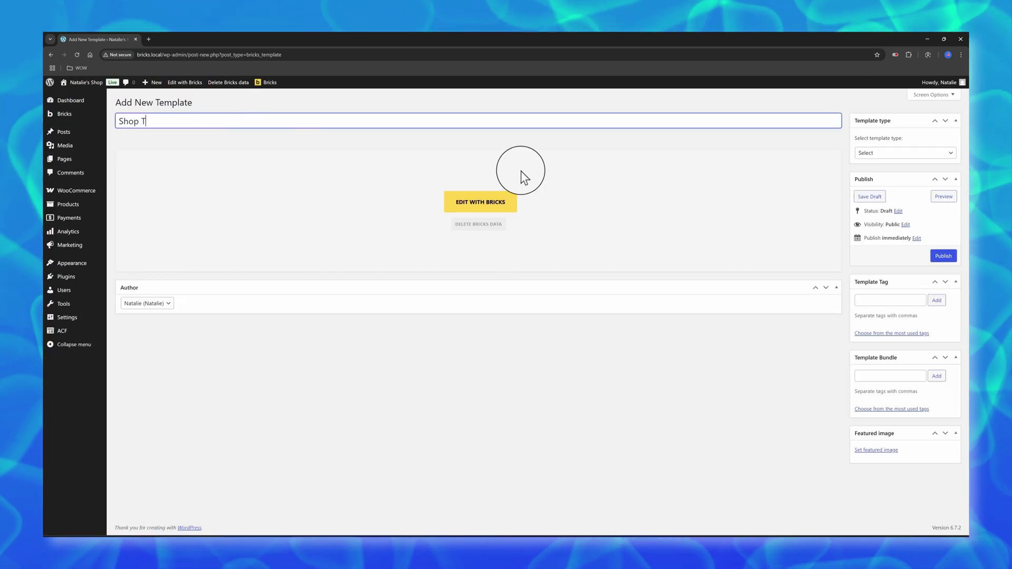
pyautogui.write('emplate')
pyautogui.click(905, 152)
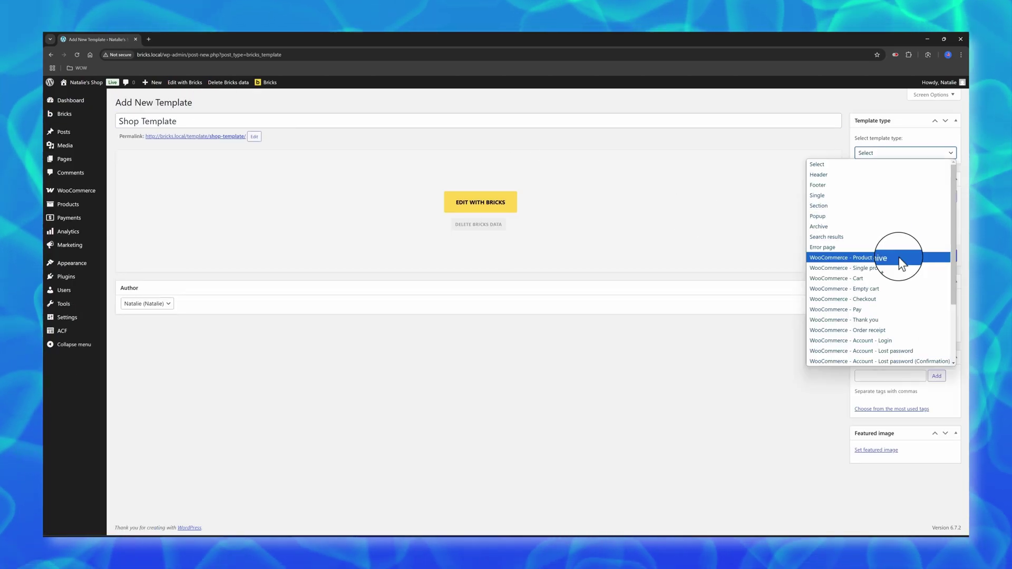
pyautogui.click(839, 258)
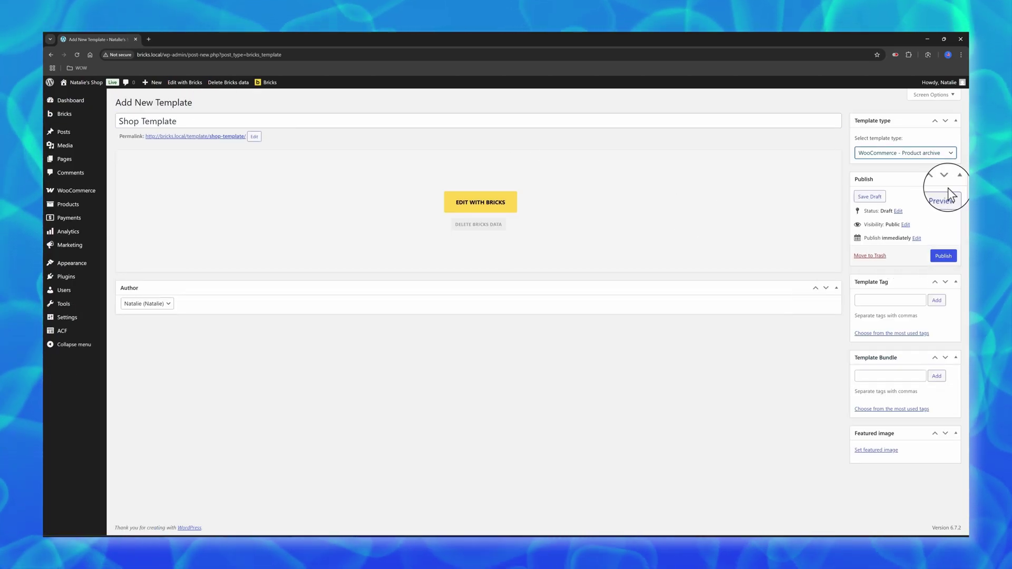
pyautogui.click(951, 258)
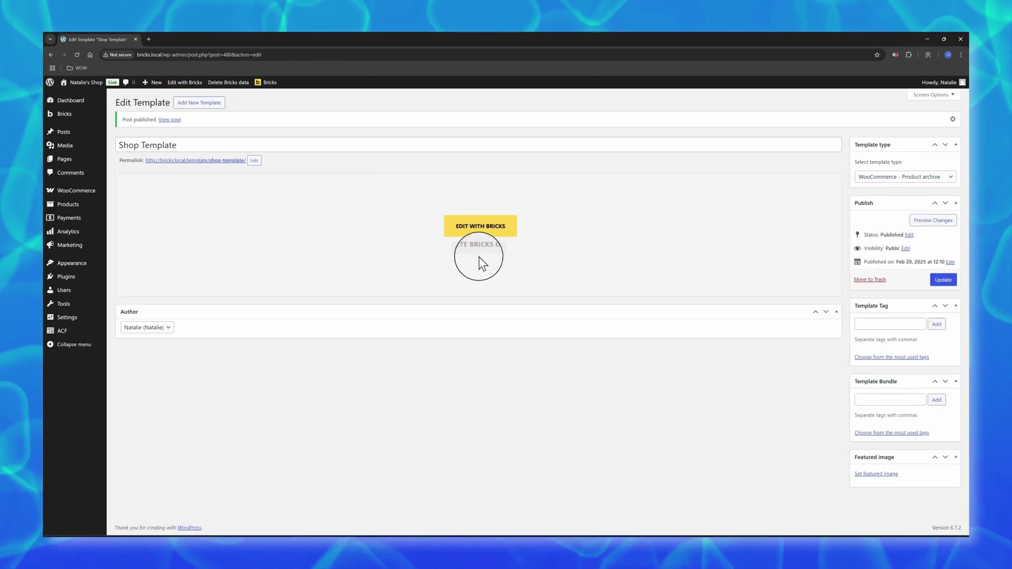
# In the Bricks builder, add an Individual template condition that targets the Shop page.
pyautogui.click(472, 230)
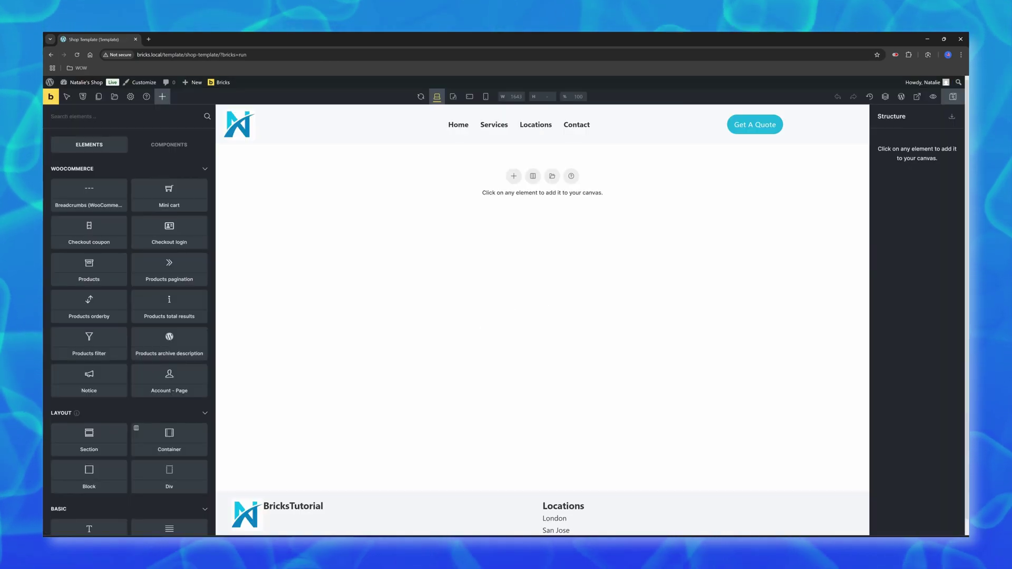
pyautogui.click(130, 96)
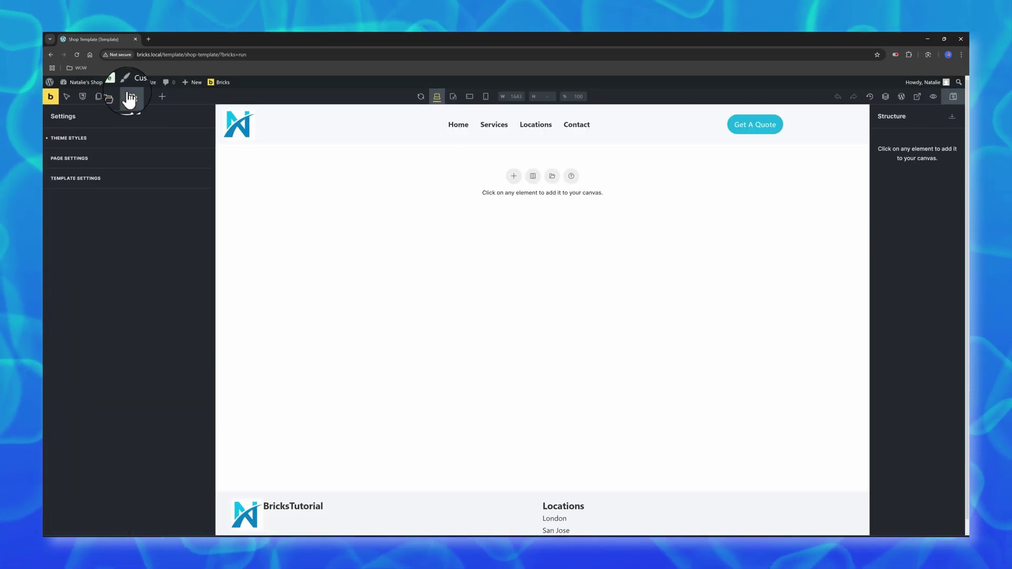
pyautogui.click(99, 183)
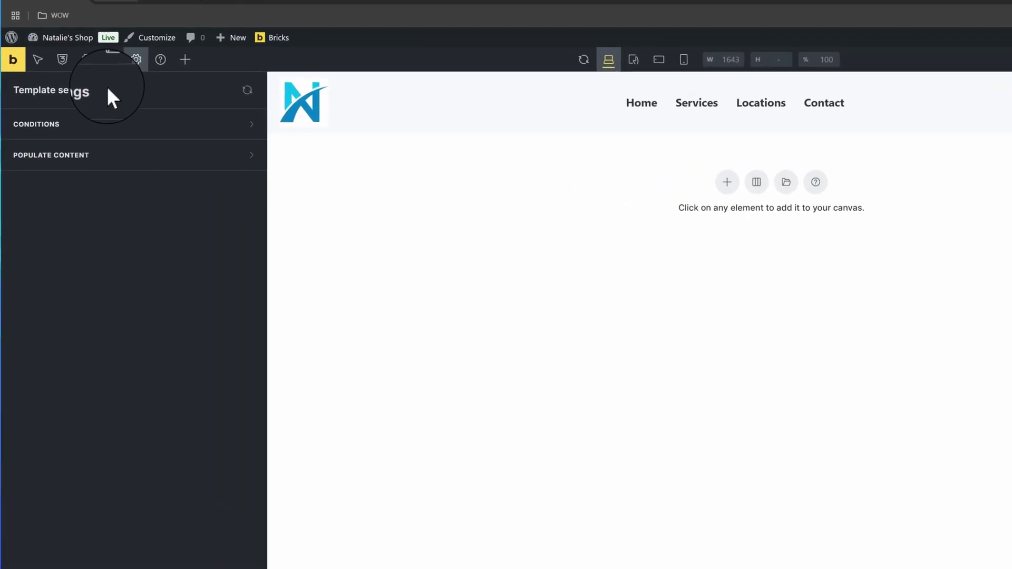
pyautogui.click(148, 124)
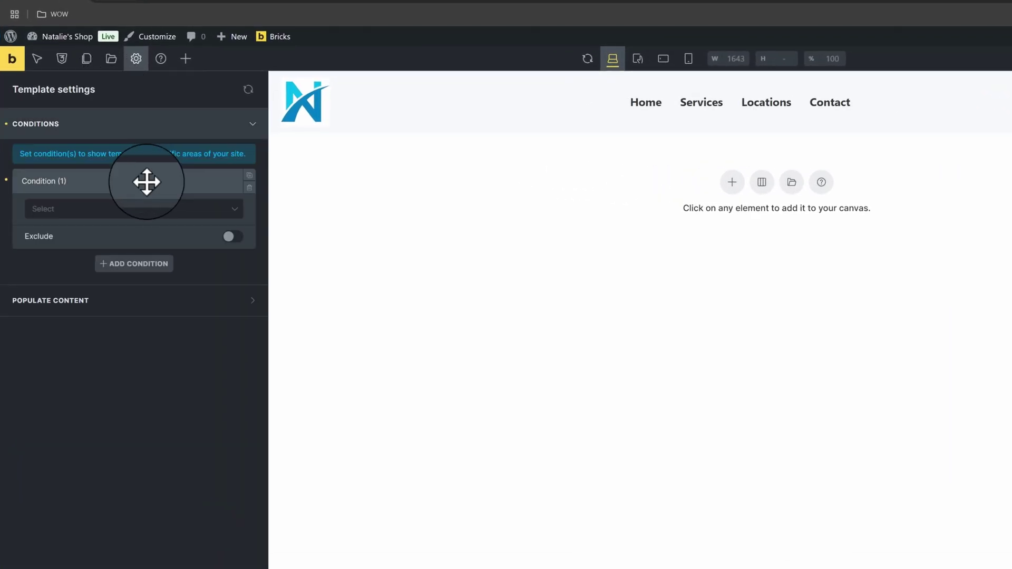
pyautogui.click(72, 211)
pyautogui.click(72, 376)
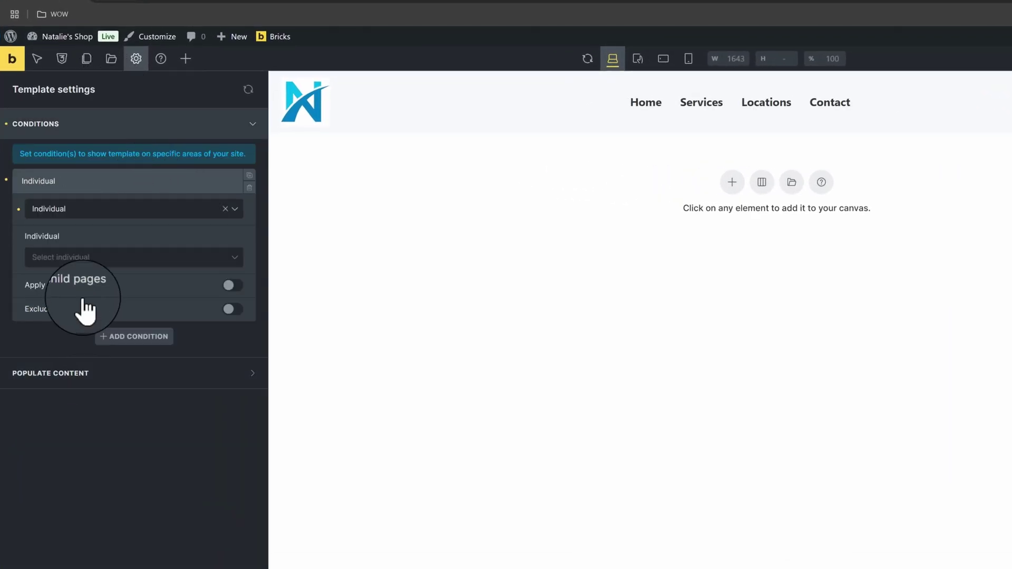
pyautogui.click(77, 259)
pyautogui.click(81, 329)
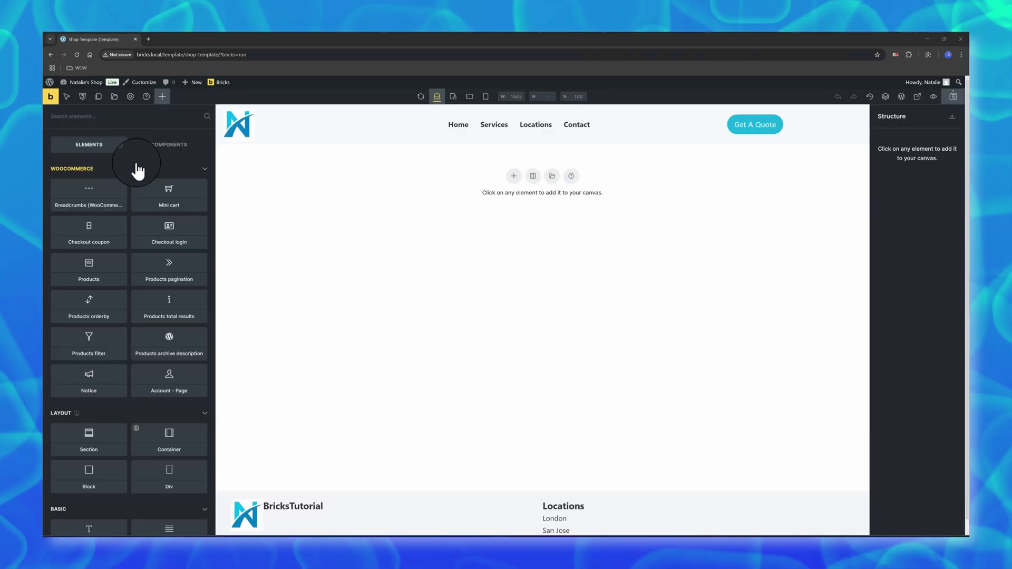
pyautogui.click(205, 170)
pyautogui.click(192, 172)
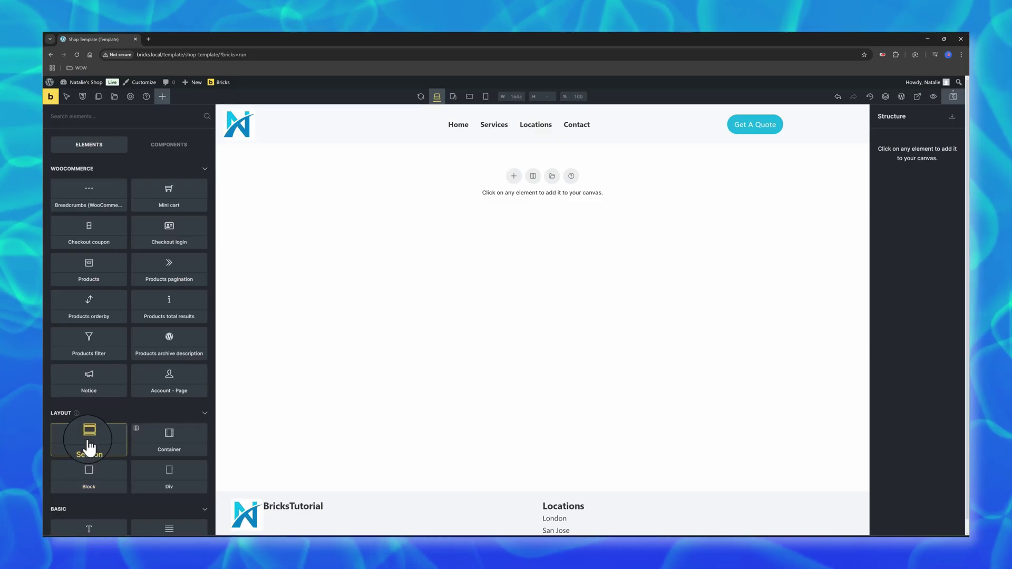
# Add an empty Section to the Shop Template canvas.
pyautogui.click(87, 442)
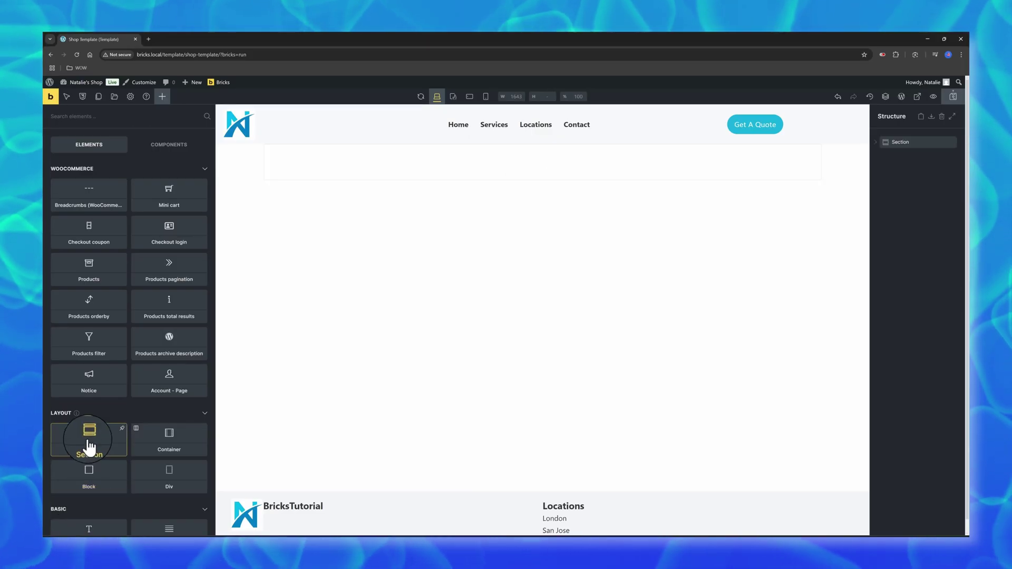
# Add a Container with WooCommerce Breadcrumbs and a Products grid inside the Section.
pyautogui.click(162, 96)
pyautogui.click(167, 442)
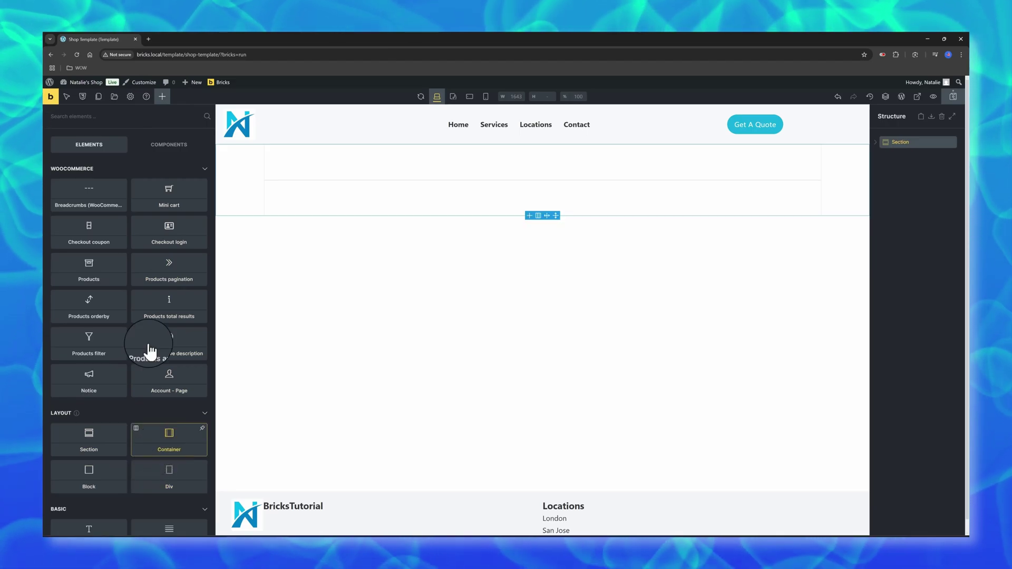
pyautogui.write('bread')
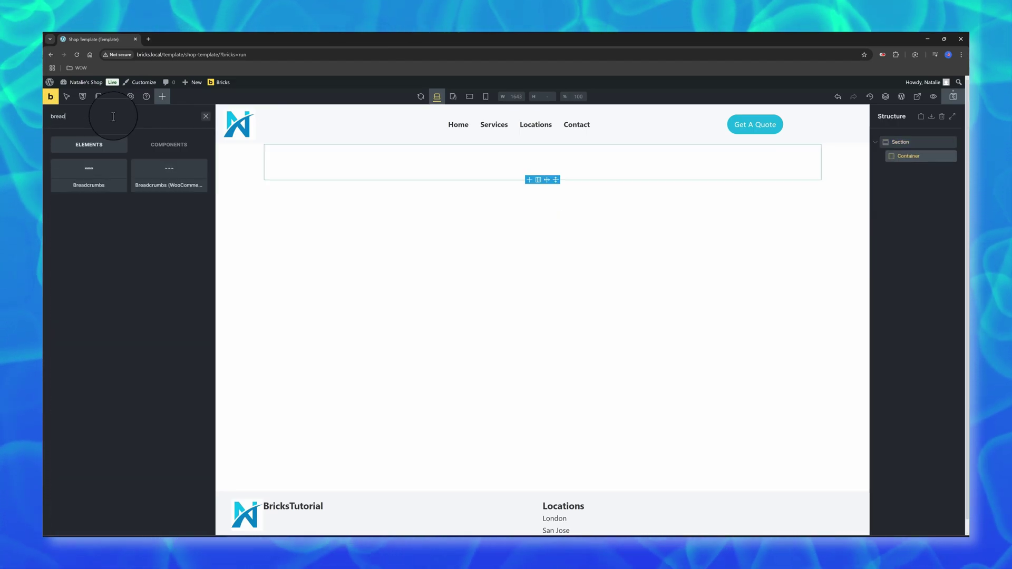
pyautogui.click(169, 174)
pyautogui.click(162, 98)
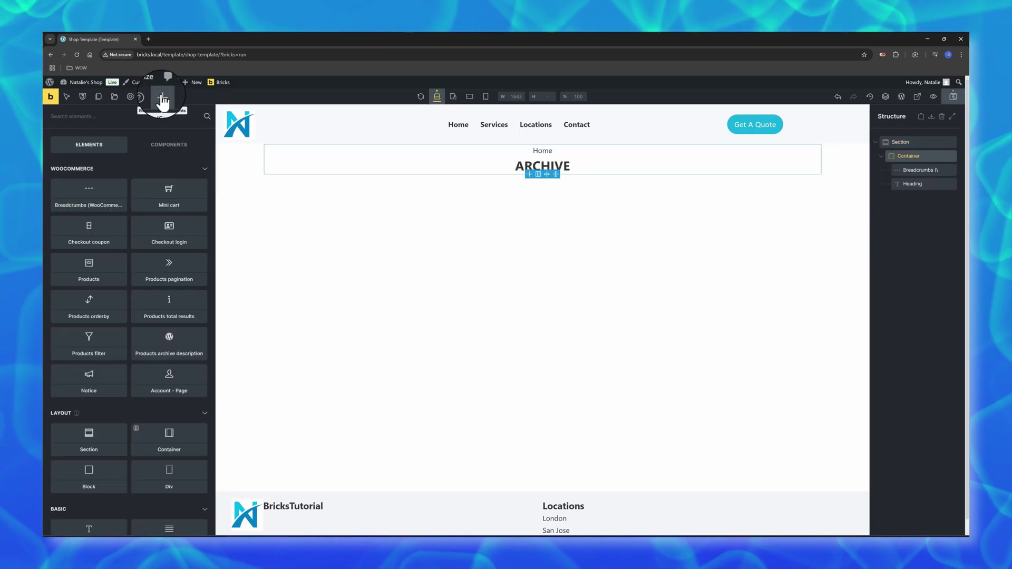
pyautogui.write('products')
pyautogui.click(168, 175)
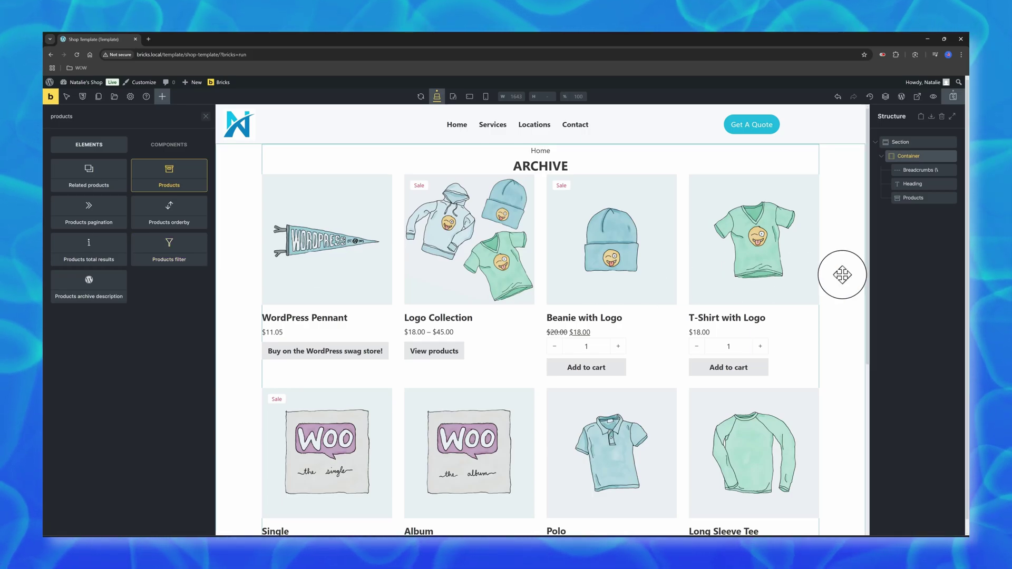
# Move the Products grid into the Container, set 3 columns with a 22 gap, and expand Fields.
pyautogui.moveTo(933, 199); pyautogui.dragTo(929, 198)
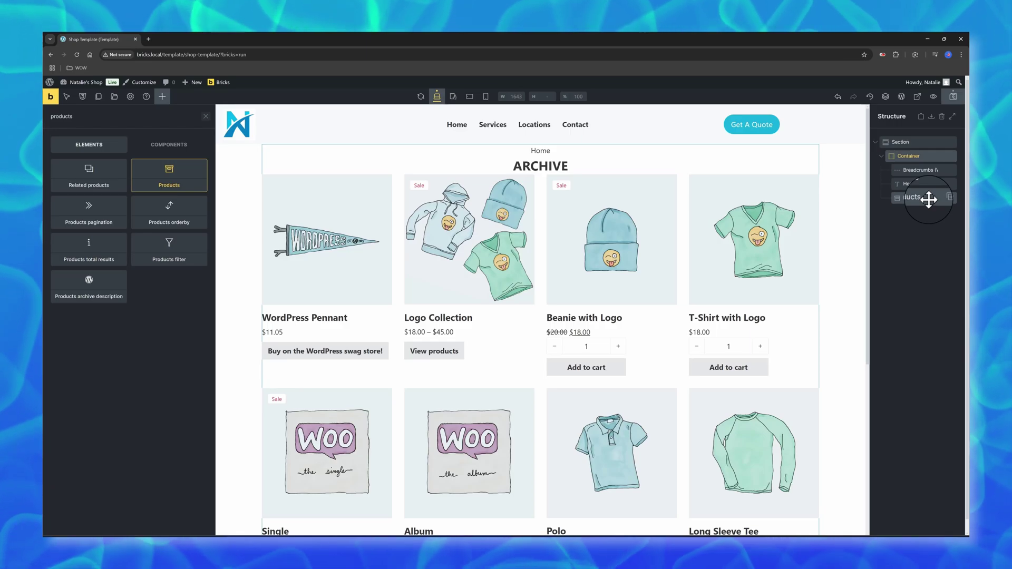
pyautogui.moveTo(928, 199); pyautogui.dragTo(926, 199)
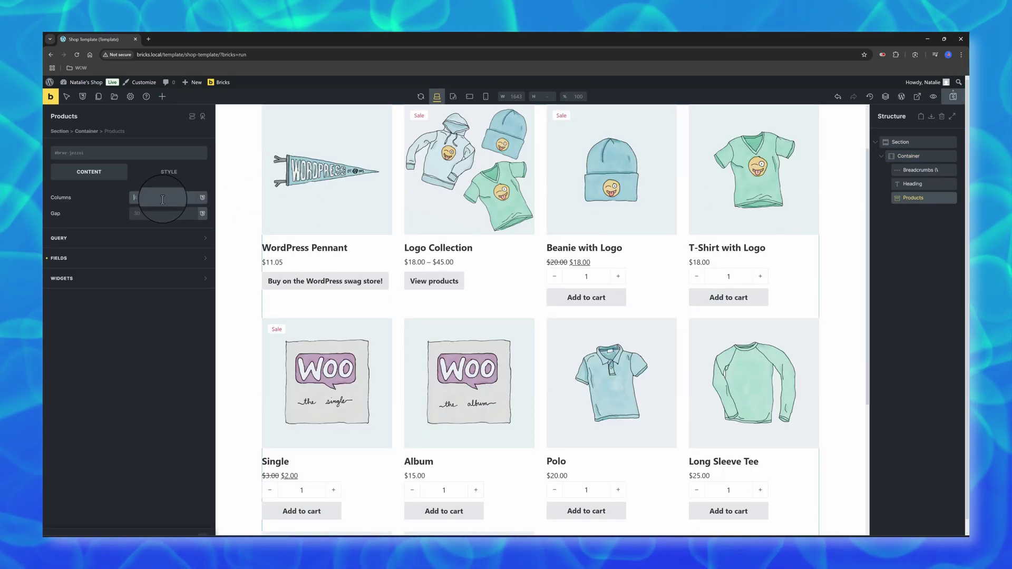
pyautogui.write('3')
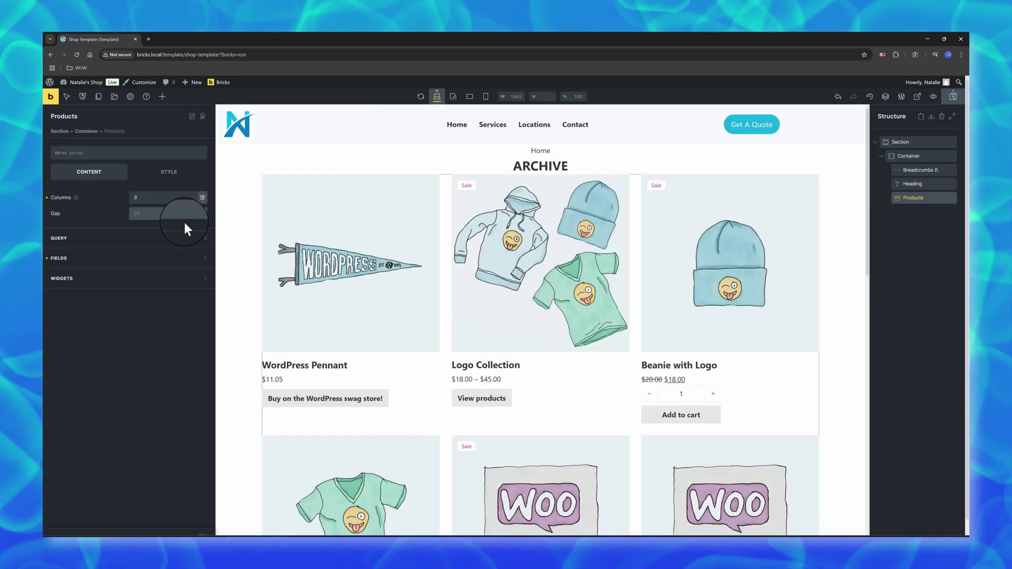
pyautogui.write('22')
pyautogui.scroll(-5, 394, 255)
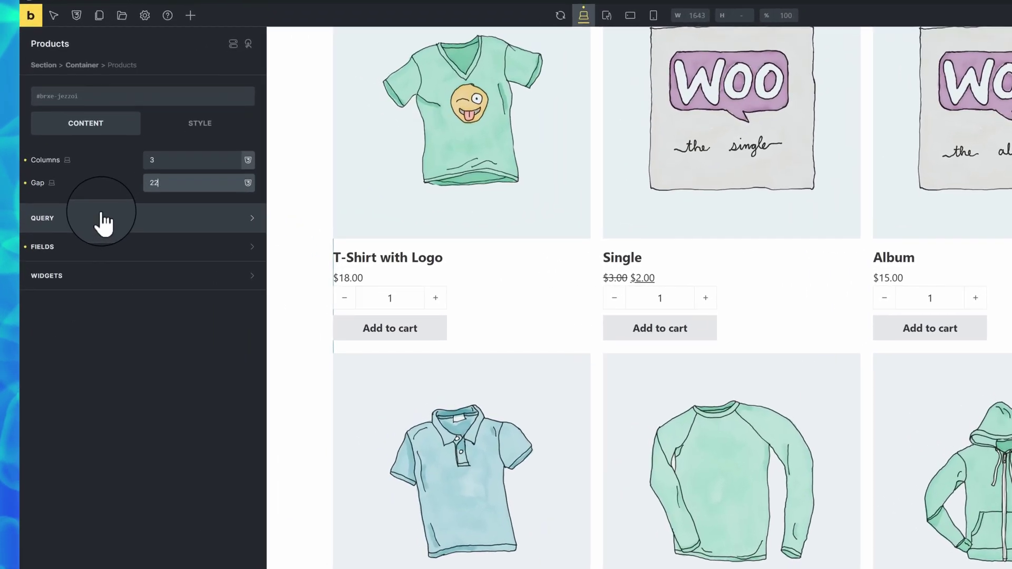
pyautogui.click(127, 257)
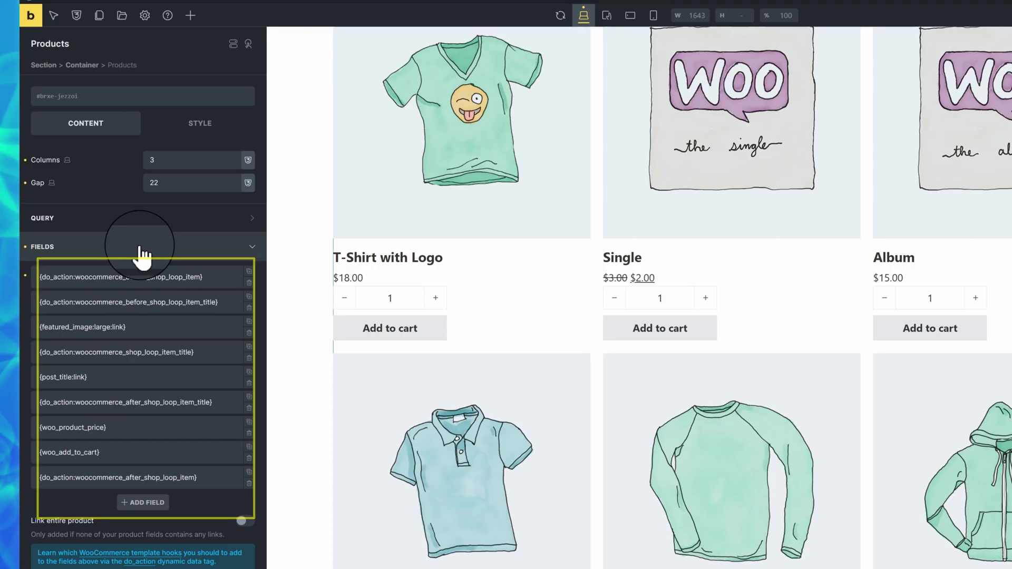
pyautogui.click(141, 257)
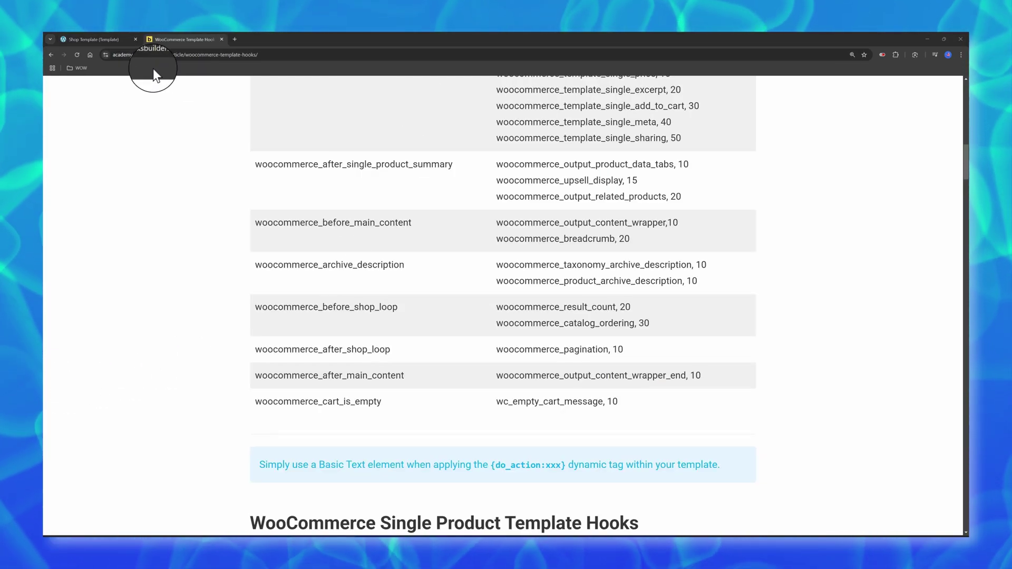
# Read the Product Archive Template Hooks section of the Bricks Academy article, then close it.
pyautogui.click(90, 39)
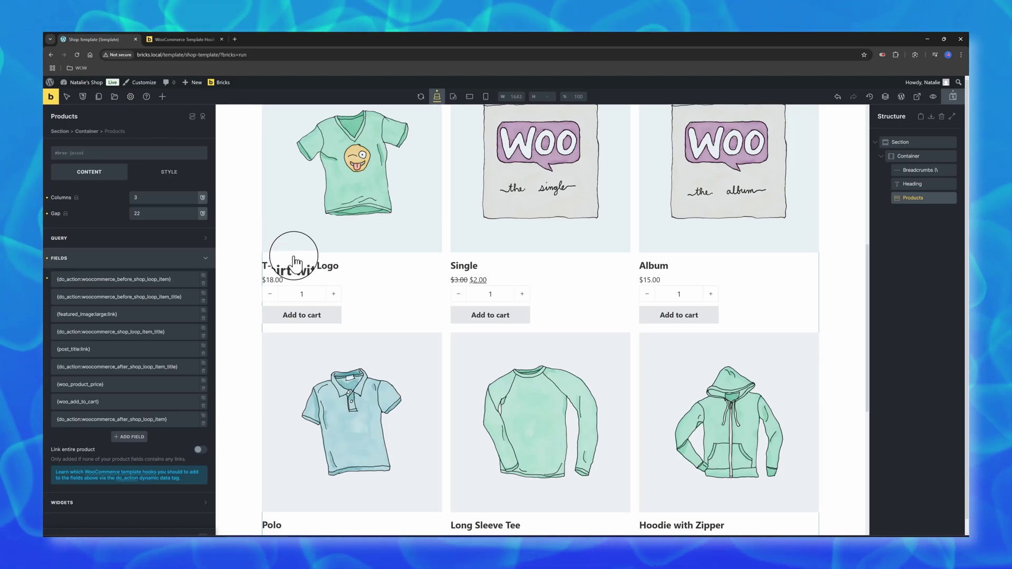
pyautogui.hotkey('ctrl', 'Tab')
pyautogui.scroll(-20, 332, 280)
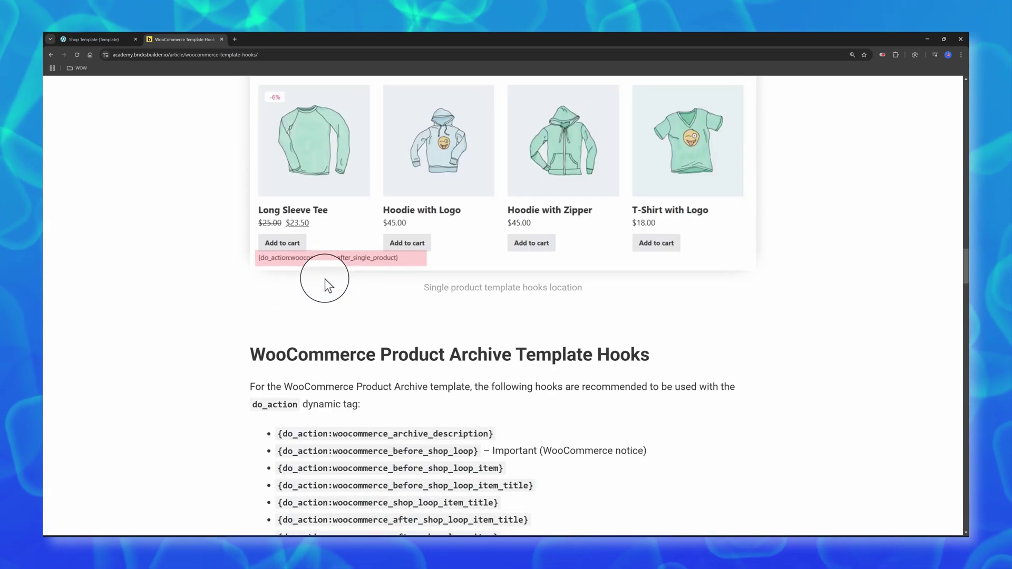
pyautogui.scroll(-1, 326, 284)
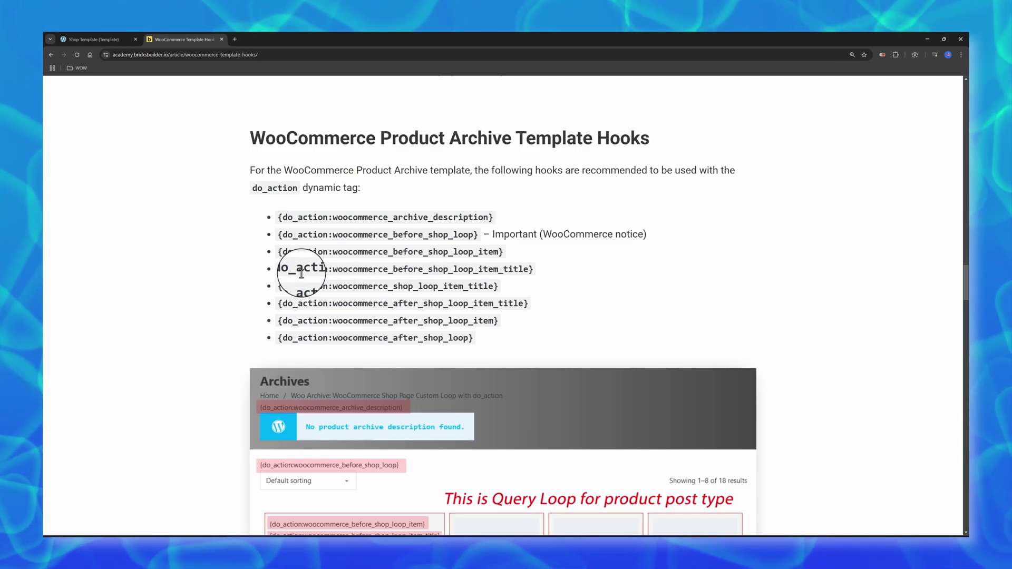
pyautogui.scroll(-2, 340, 274)
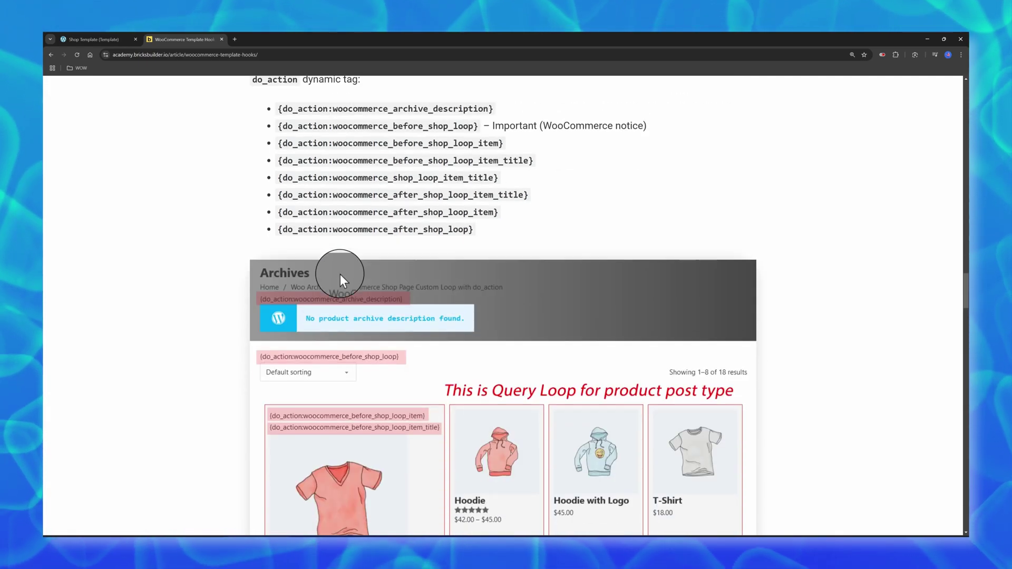
pyautogui.scroll(-1, 340, 274)
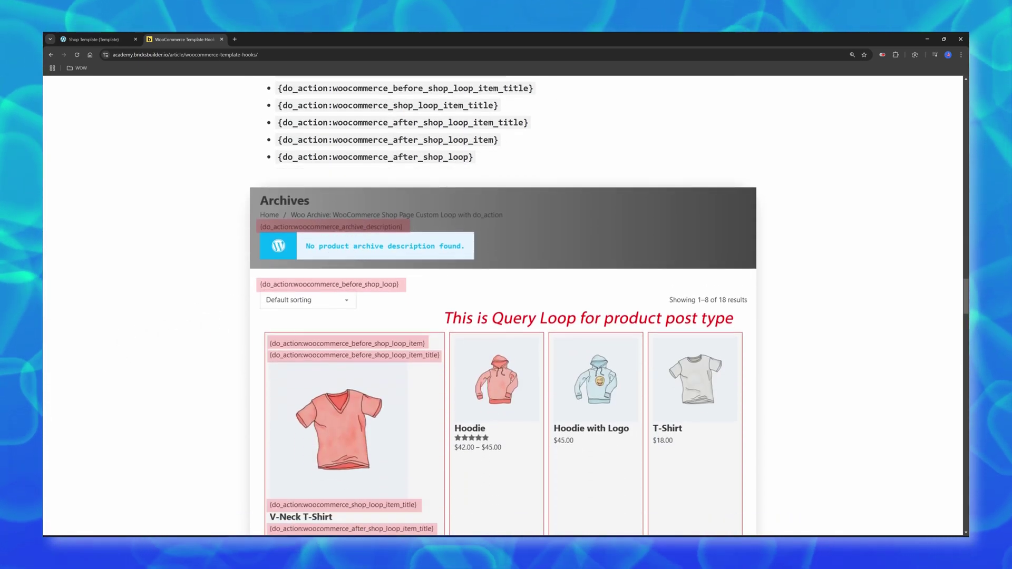
pyautogui.hotkey('ctrl', 'w')
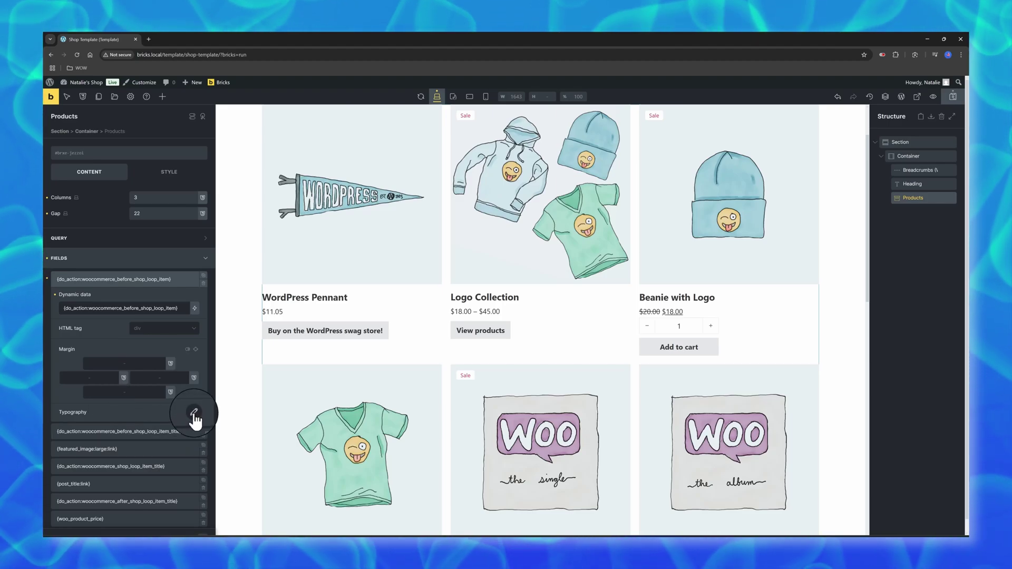
pyautogui.click(136, 280)
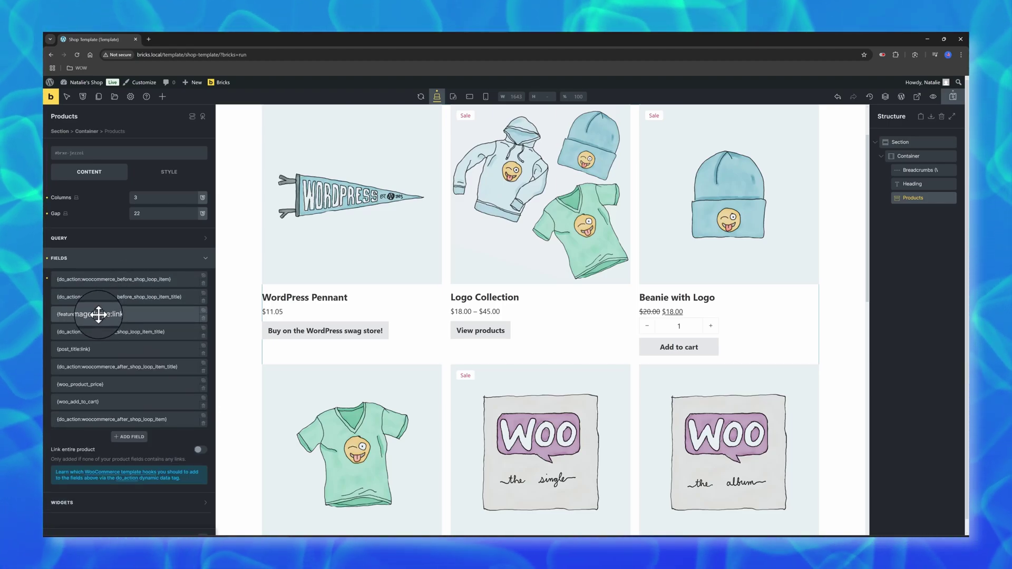
pyautogui.moveTo(99, 314)
pyautogui.mouseDown()
pyautogui.moveTo(102, 294)
pyautogui.moveTo(117, 322)
pyautogui.mouseUp()
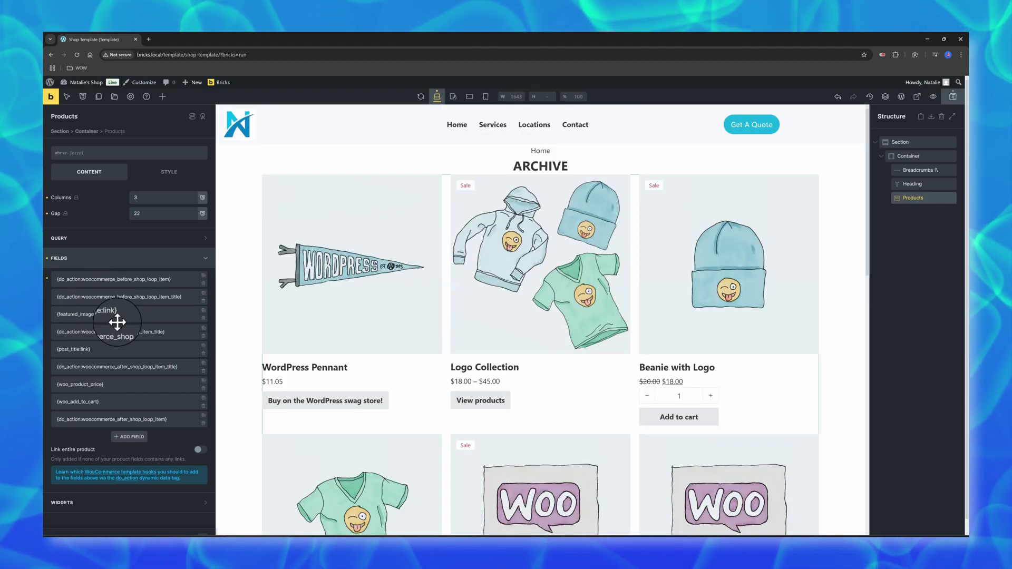
pyautogui.click(144, 286)
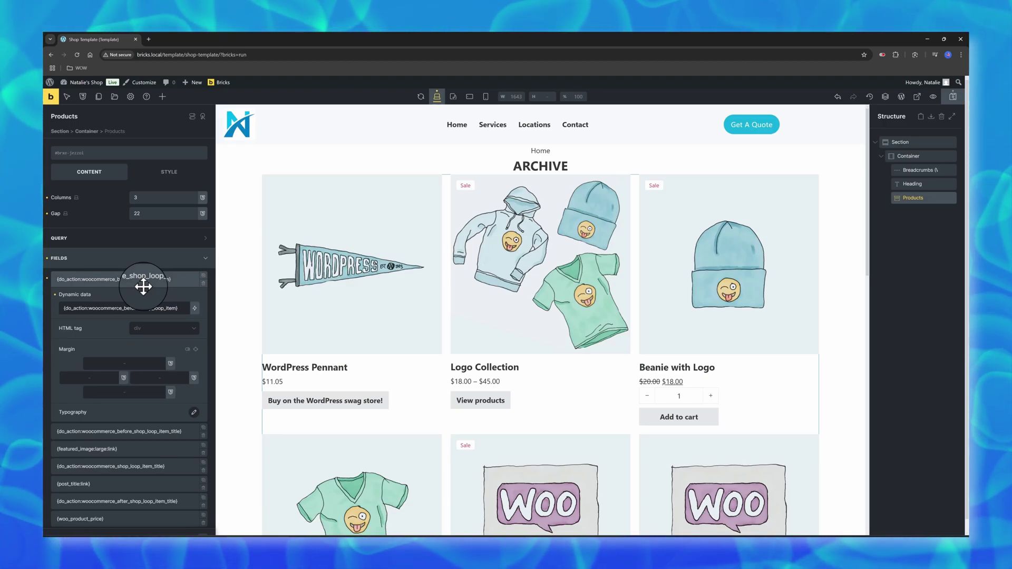
# Give the {woo_add_to_cart} field a top margin of 40.
pyautogui.click(142, 285)
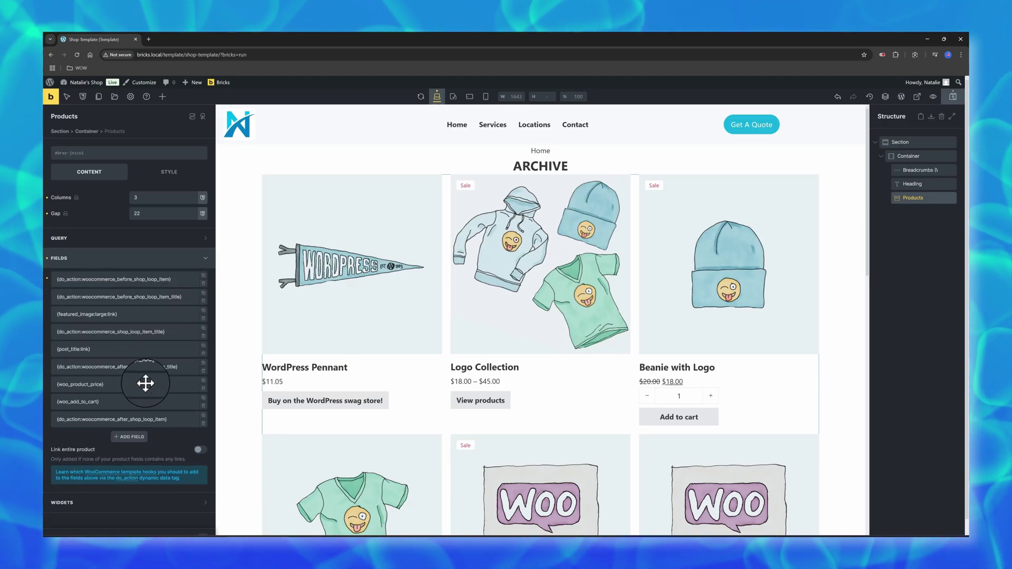
pyautogui.click(119, 403)
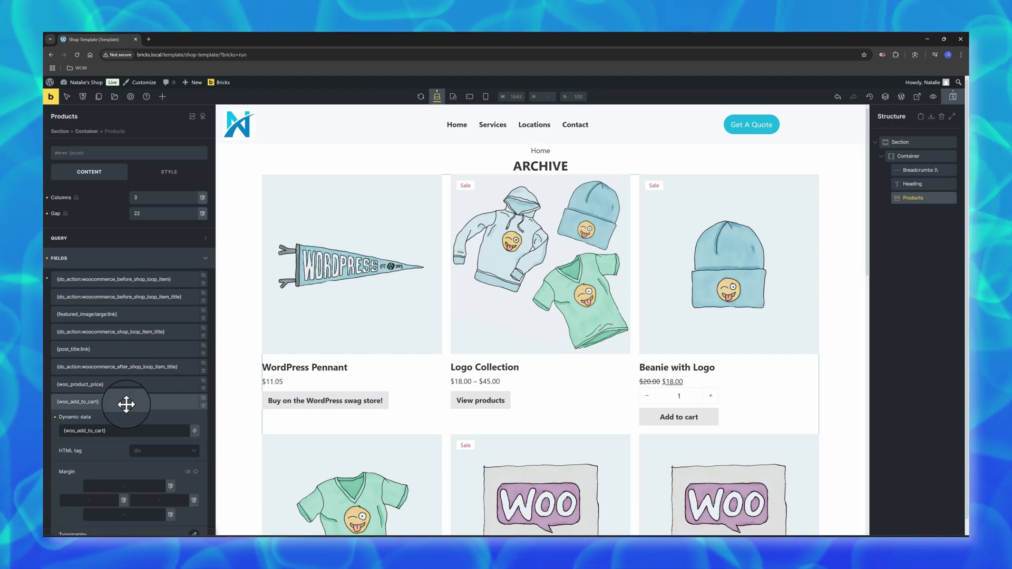
pyautogui.scroll(-1, 123, 385)
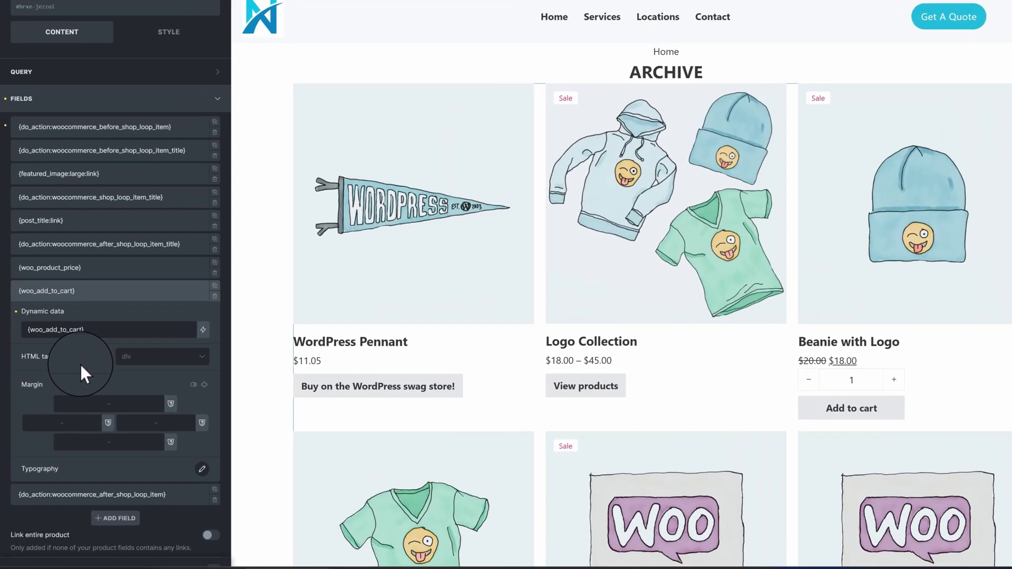
pyautogui.click(92, 403)
pyautogui.write('40')
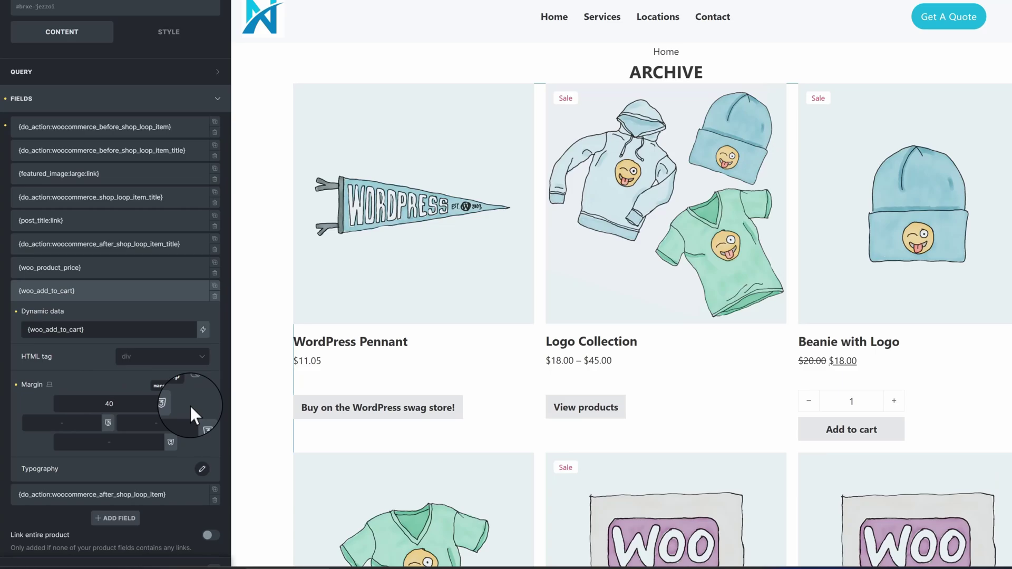
# Try red as the add-to-cart text colour under Typography, then clear it back to default.
pyautogui.scroll(-2, 189, 417)
pyautogui.click(202, 373)
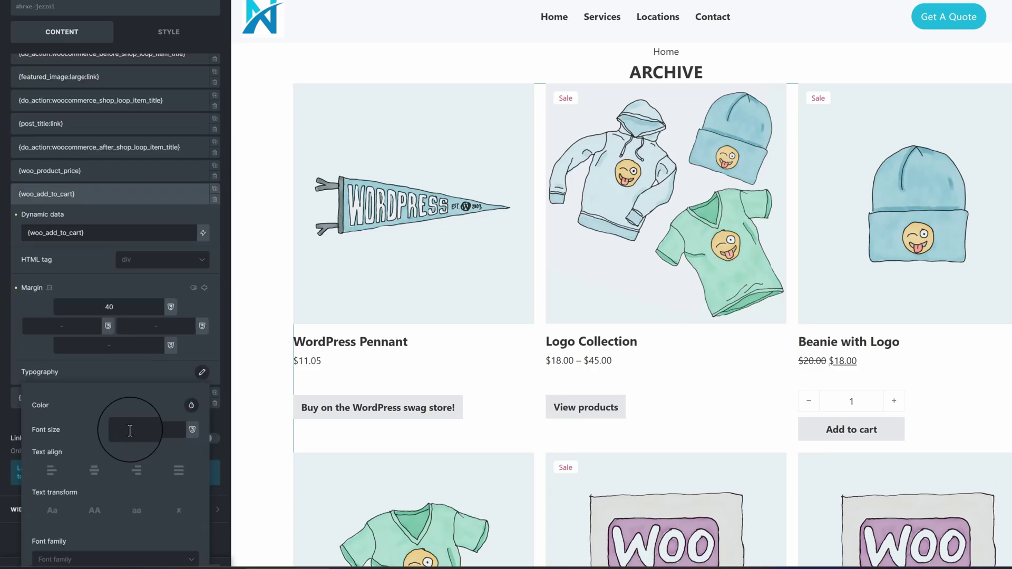
pyautogui.click(191, 407)
pyautogui.click(63, 429)
pyautogui.scroll(-5, 105, 408)
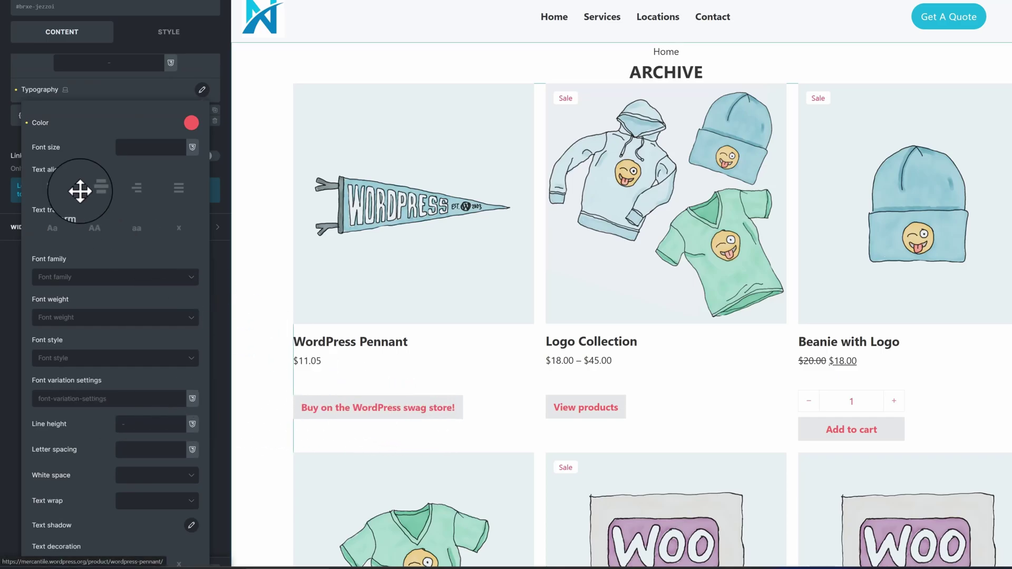
pyautogui.click(26, 123)
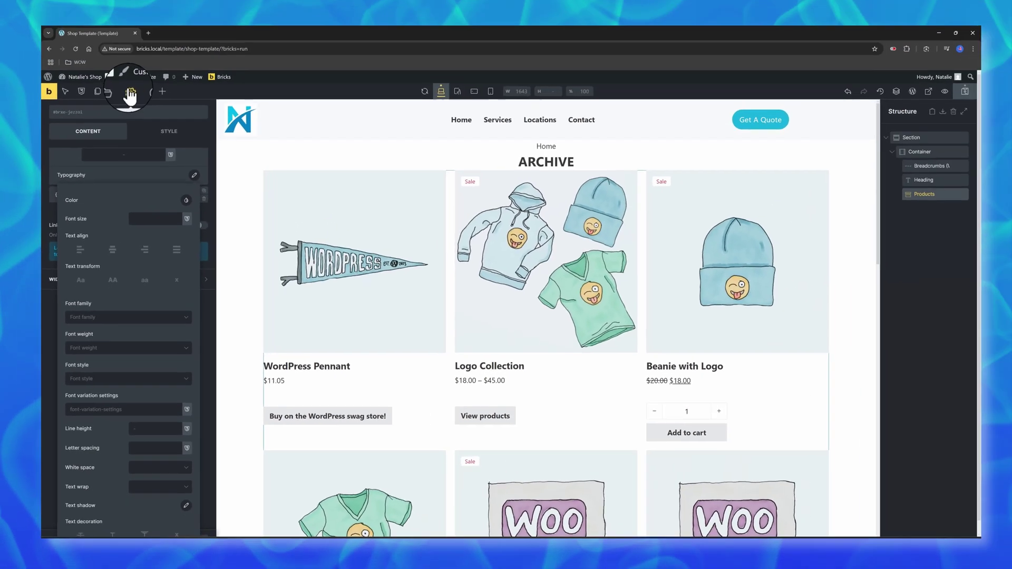
# In the theme style's WooCommerce button settings, set the top and bottom padding, with 25 at the bottom.
pyautogui.click(131, 99)
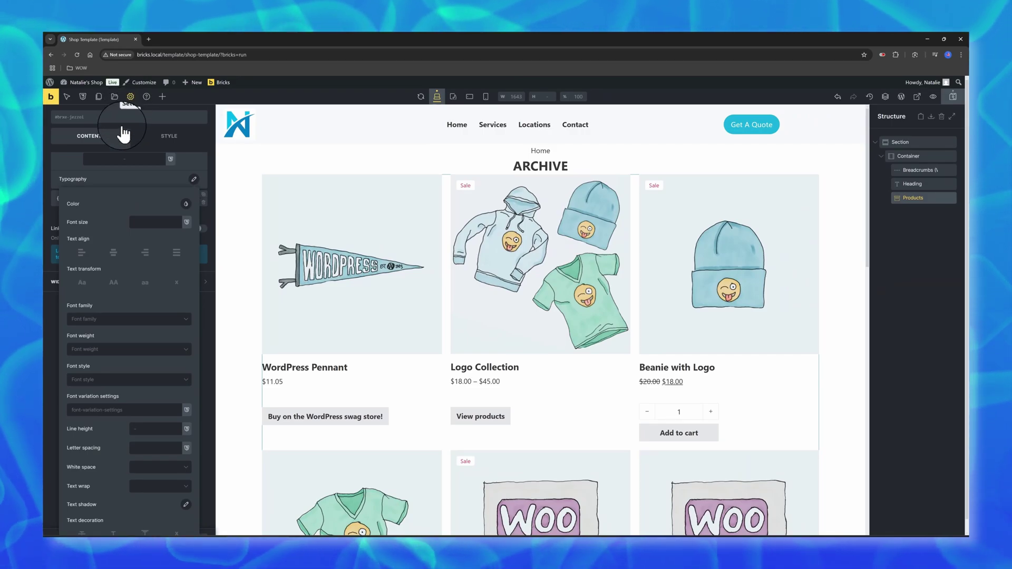
pyautogui.scroll(-10, 111, 168)
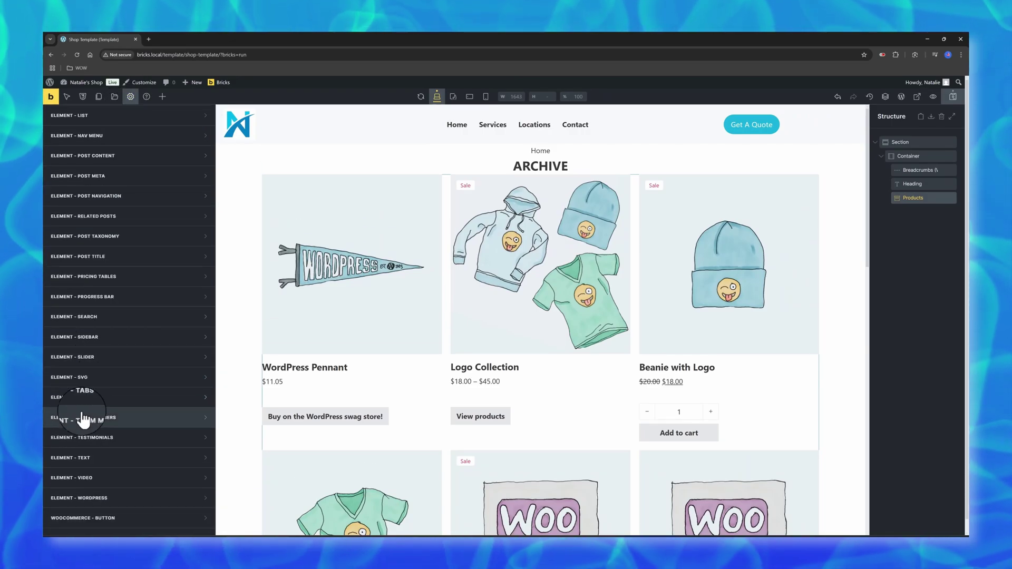
pyautogui.click(129, 519)
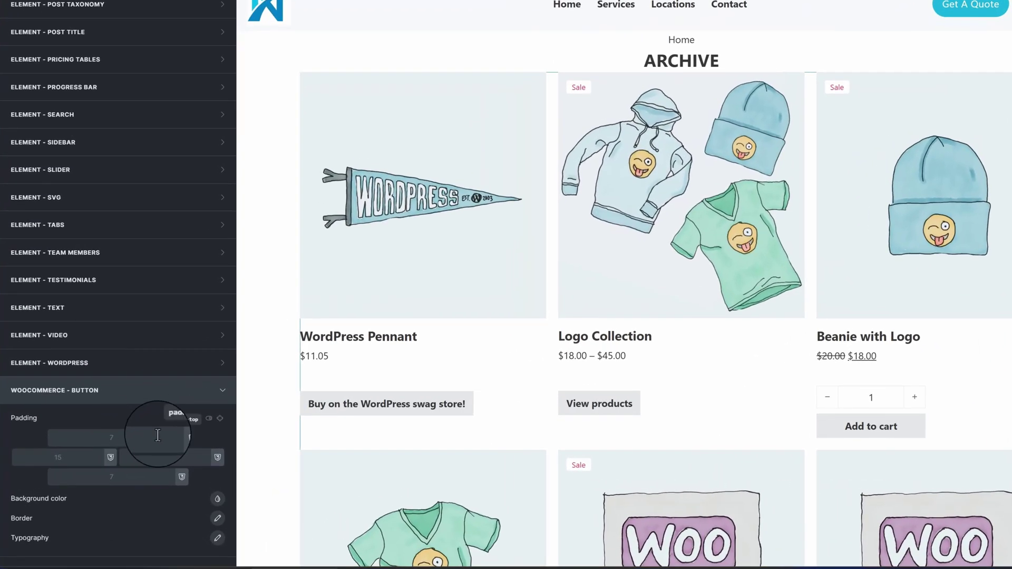
pyautogui.click(160, 434)
pyautogui.write('11')
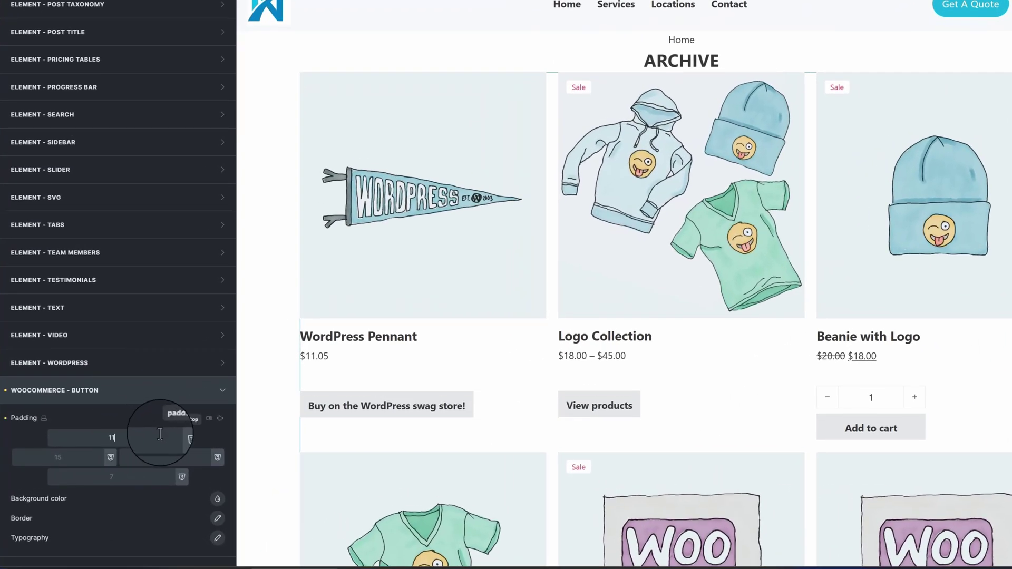
pyautogui.press('BackSpace')
pyautogui.press('BackSpace')
pyautogui.write('25')
pyautogui.click(80, 475)
pyautogui.write('25')
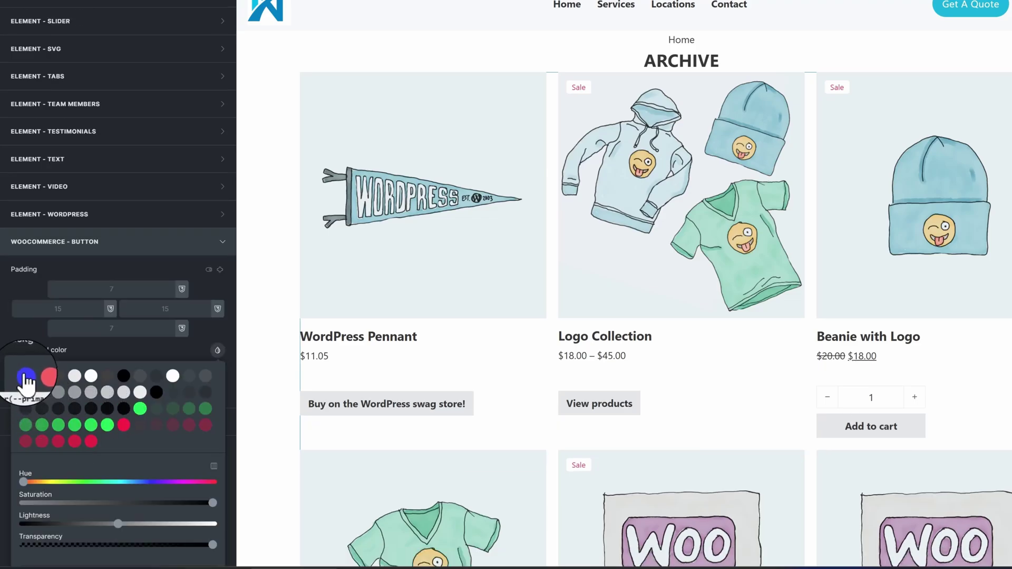
# Give the WooCommerce buttons a cyan background and a 50 border radius on every corner.
pyautogui.click(126, 482)
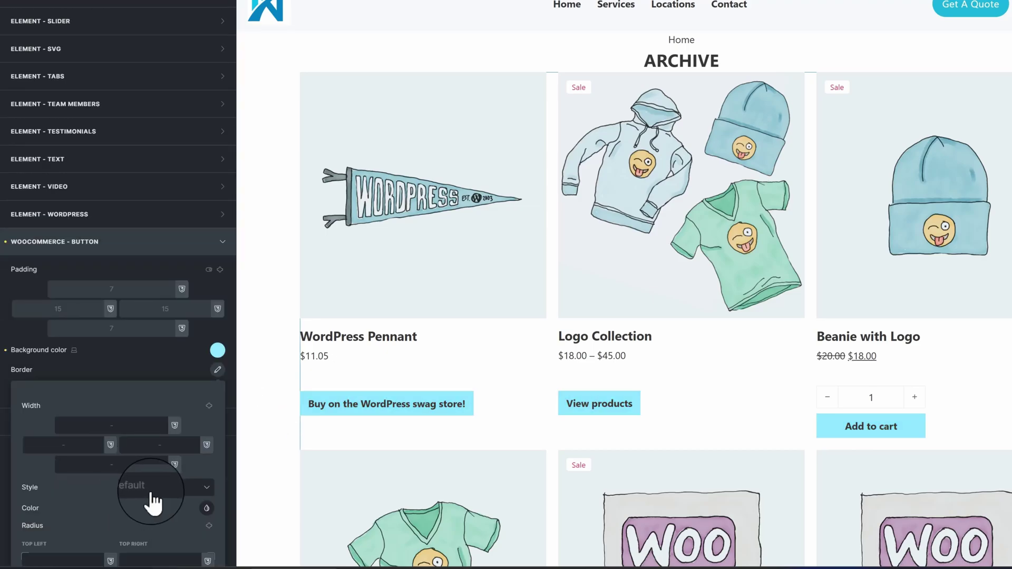
pyautogui.scroll(-1, 98, 496)
pyautogui.click(97, 526)
pyautogui.write('50')
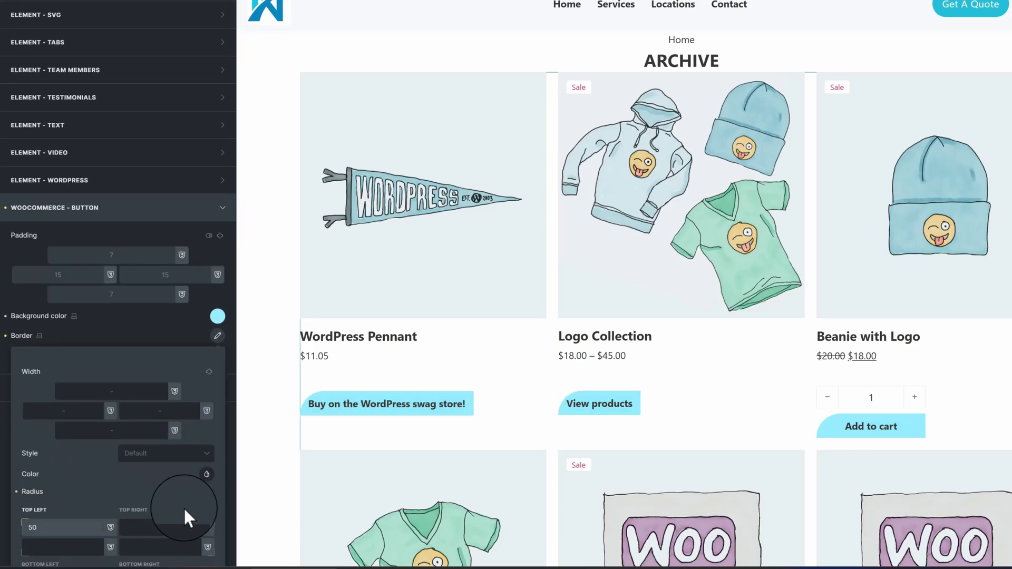
pyautogui.press('Tab')
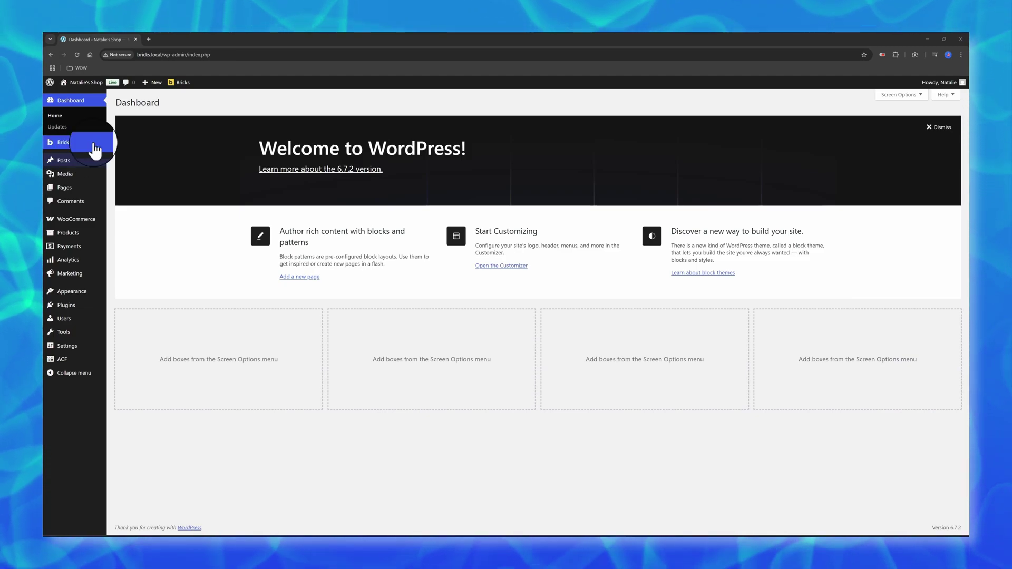
# Go to the Performance tab of the Bricks settings.
pyautogui.moveTo(100, 144)
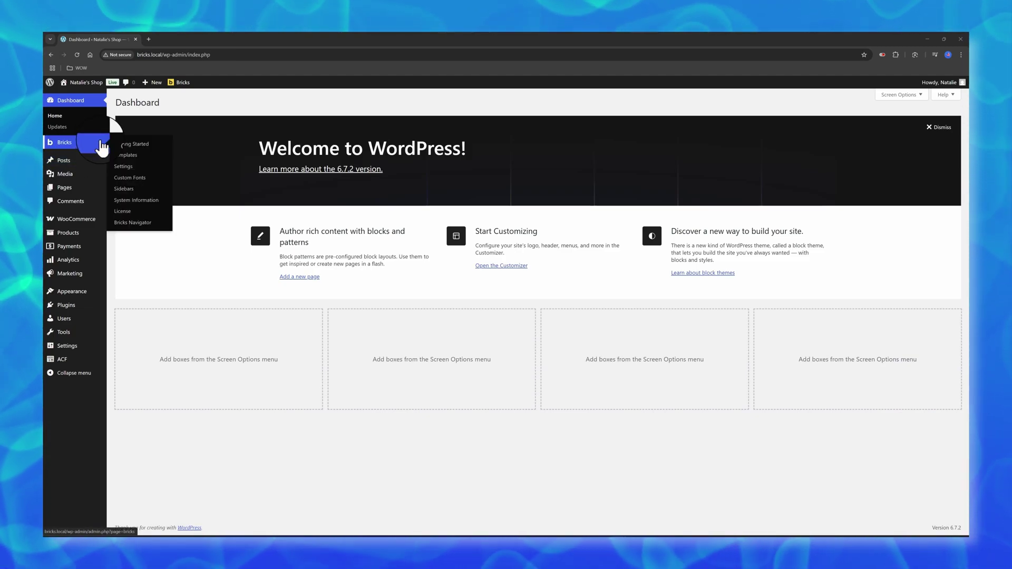
pyautogui.click(129, 168)
pyautogui.click(298, 129)
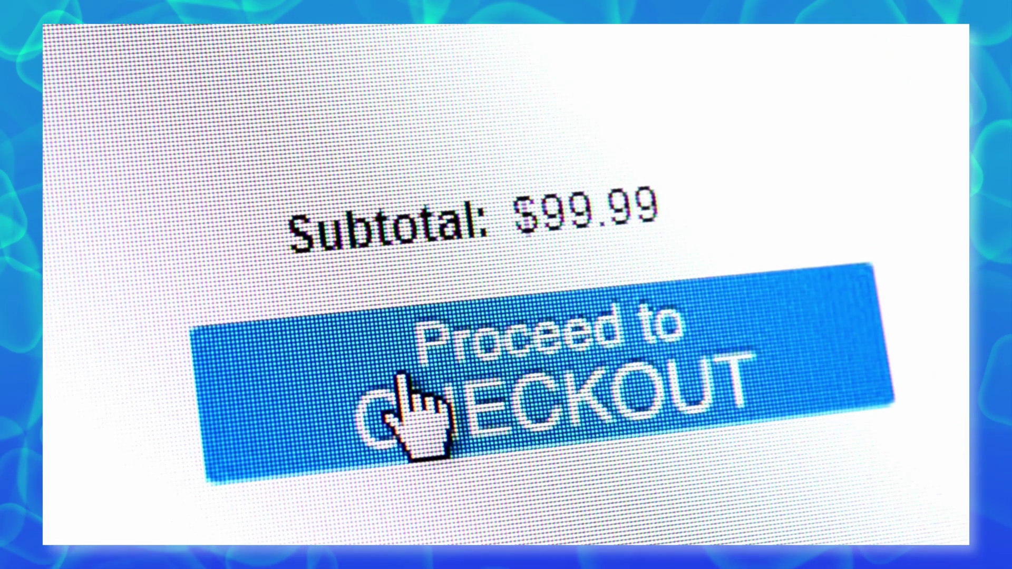
# Open the default Checkout page to review its contact, shipping and order summary sections.
pyautogui.click(402, 375)
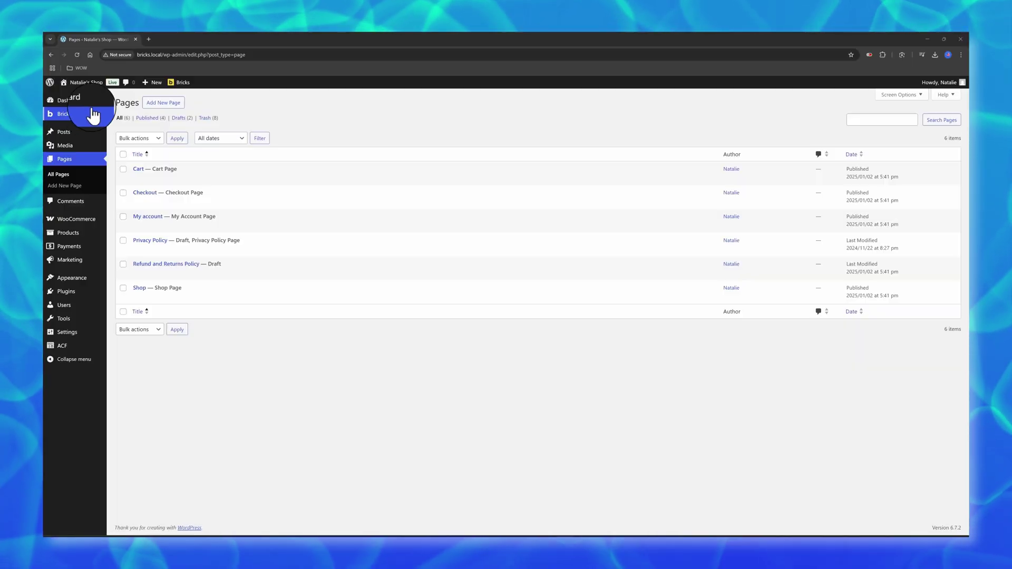
# Create a Bricks template titled 'Checkout Template' of type WooCommerce - Checkout and publish it.
pyautogui.moveTo(68, 113)
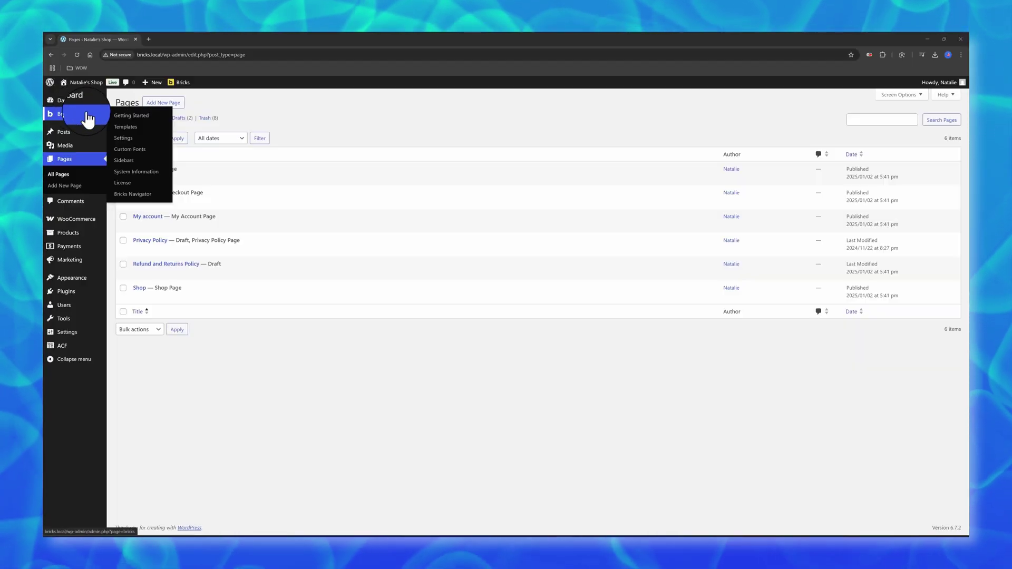
pyautogui.click(130, 129)
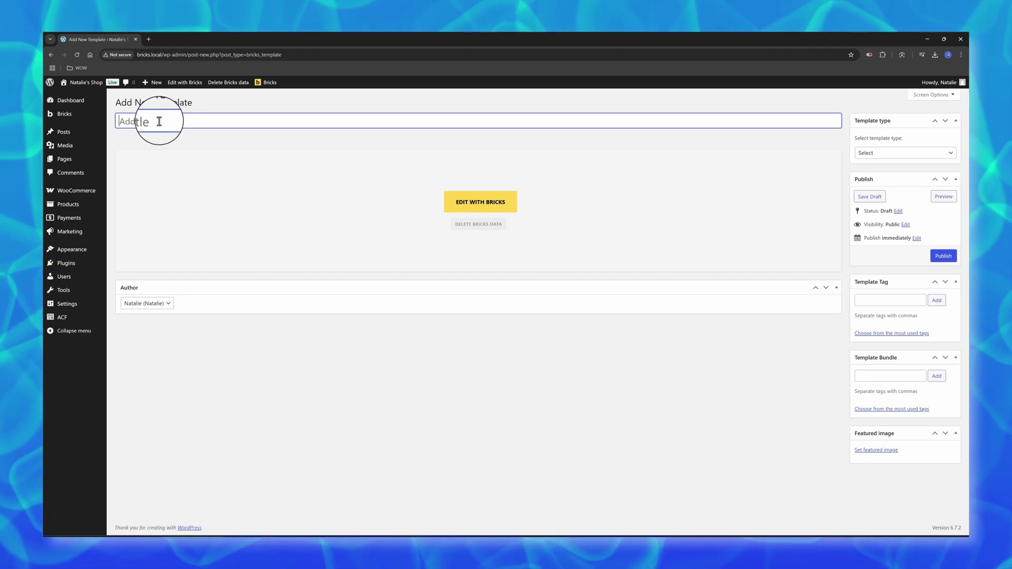
pyautogui.write('Checkout Template')
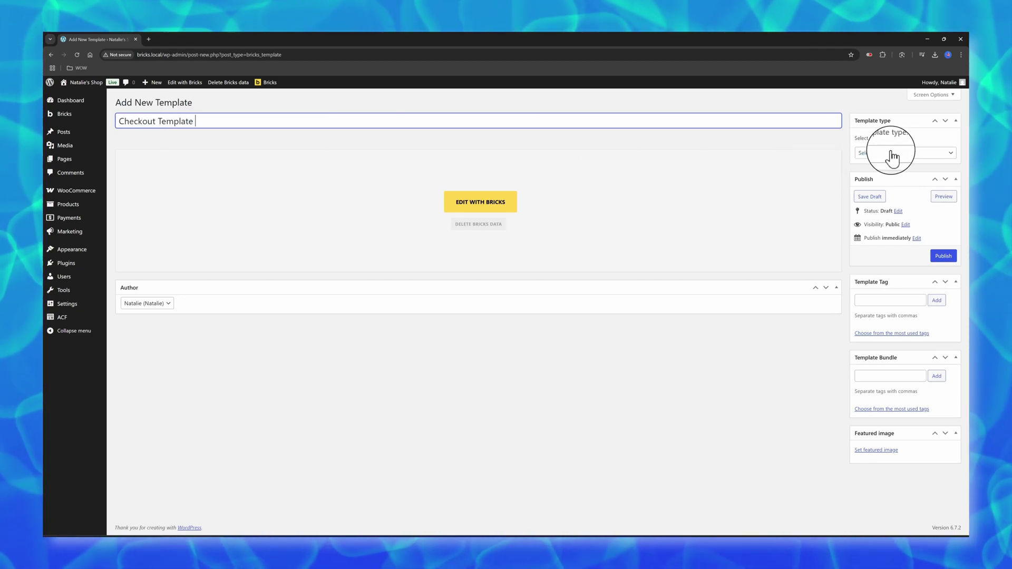
pyautogui.click(893, 154)
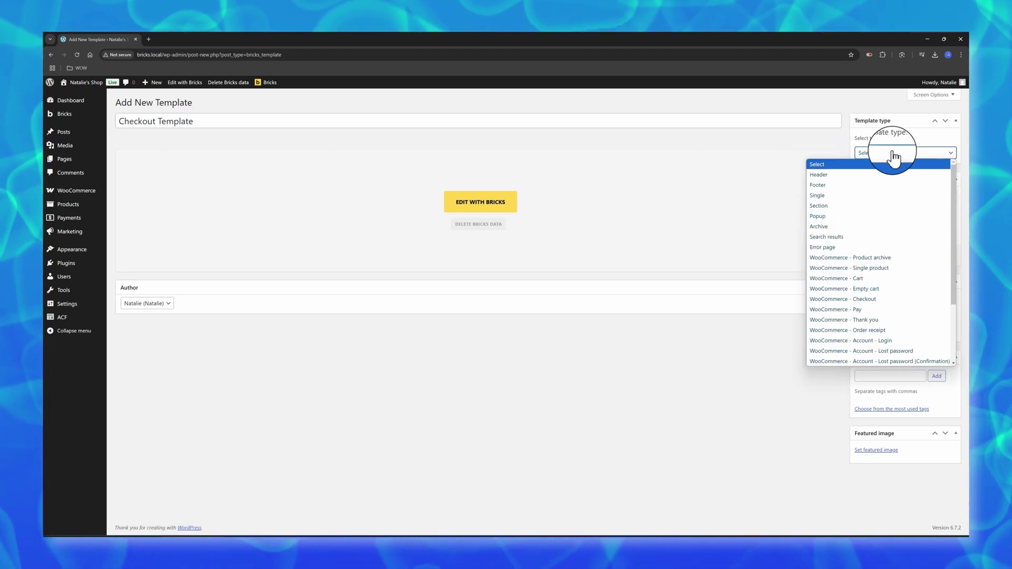
pyautogui.click(840, 299)
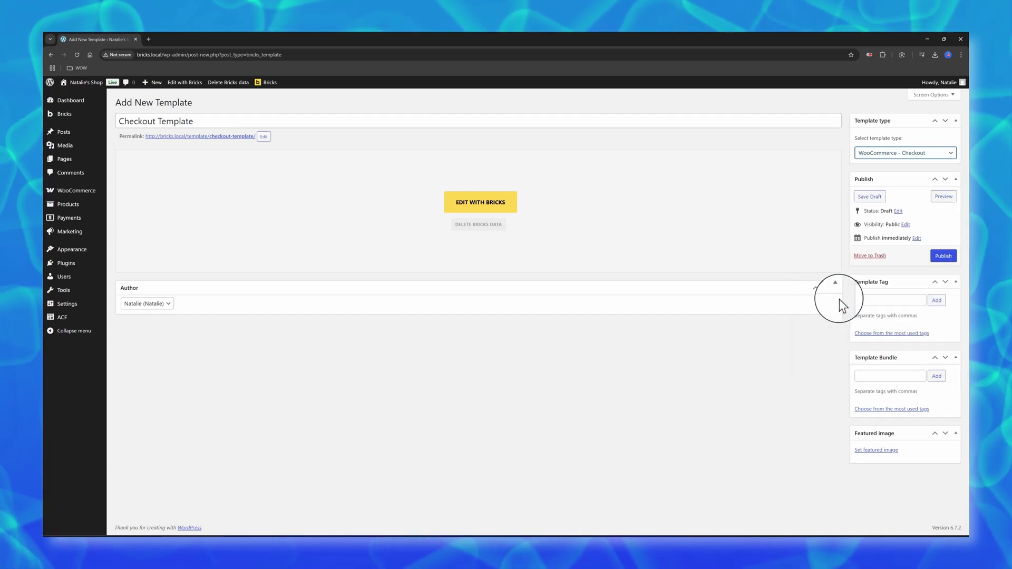
pyautogui.click(943, 256)
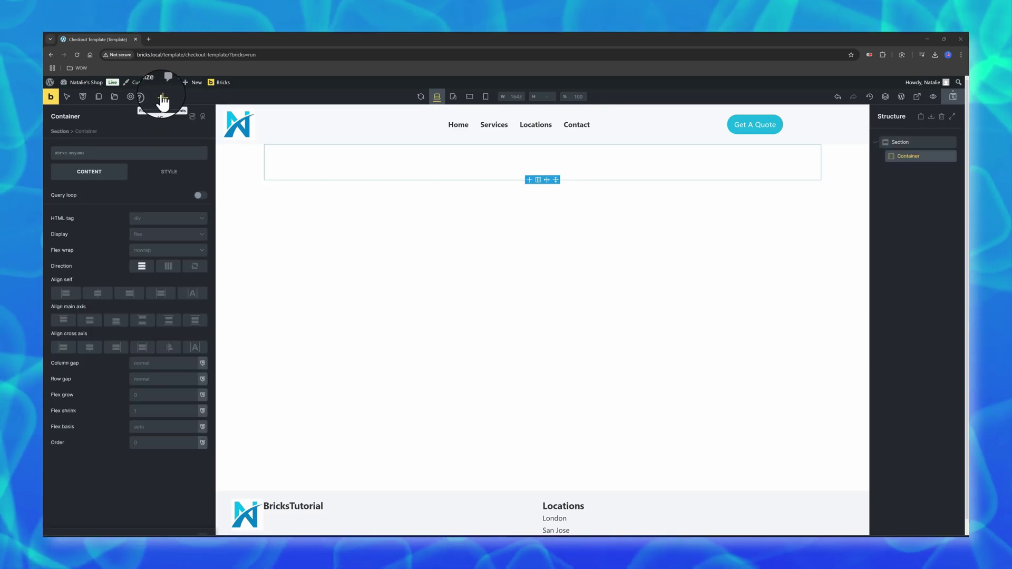
# Add a Section and a Checkout customer details form to the template, then select the form.
pyautogui.click(162, 96)
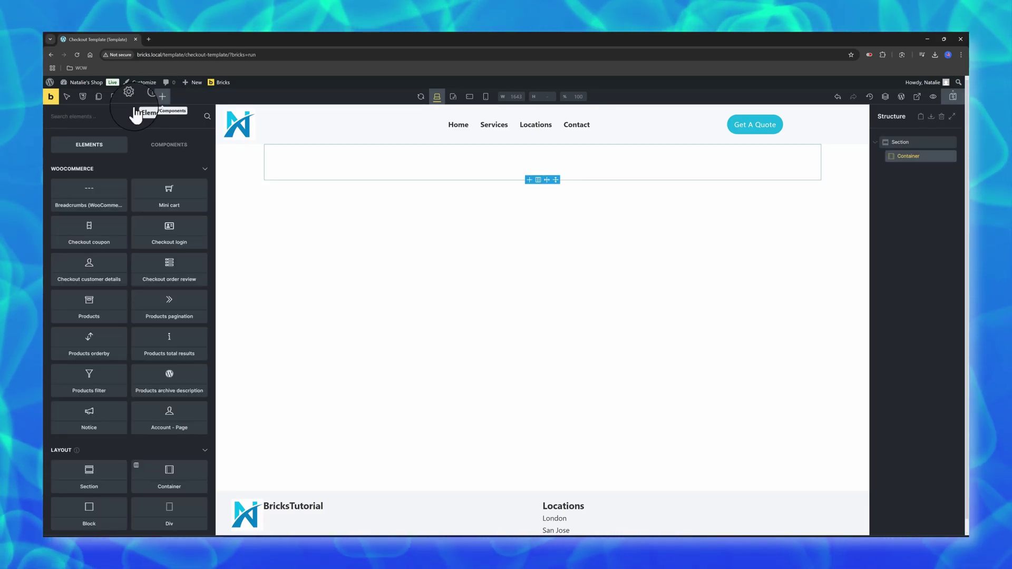
pyautogui.click(100, 268)
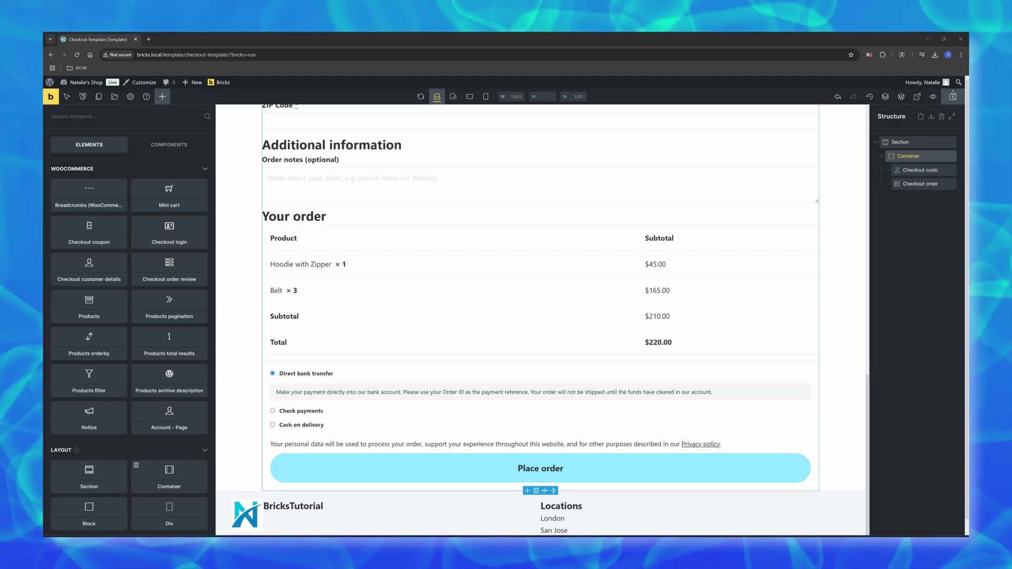
pyautogui.click(921, 170)
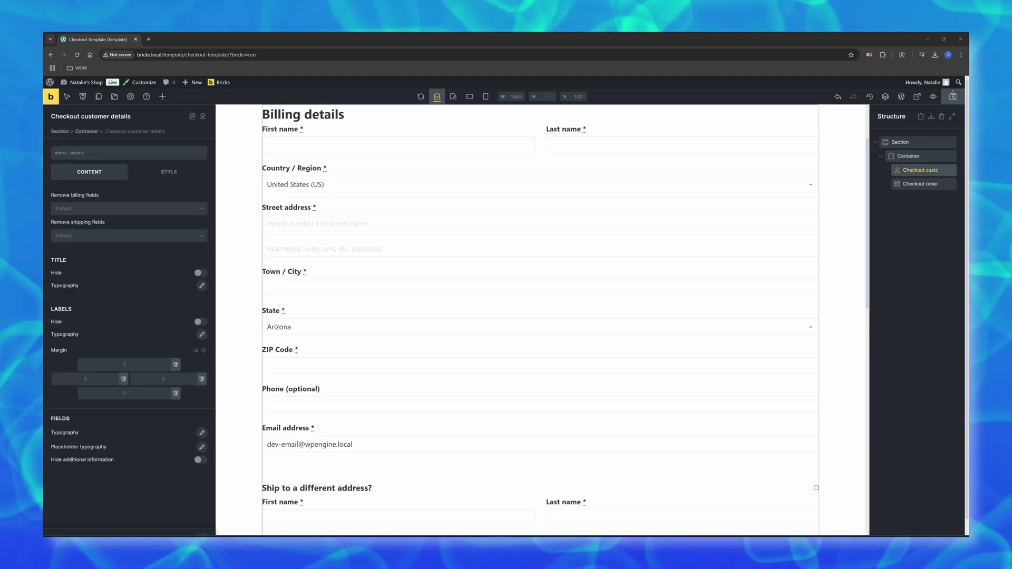
# Remove Country / Region, the apartment line and Street address from the billing fields.
pyautogui.click(122, 211)
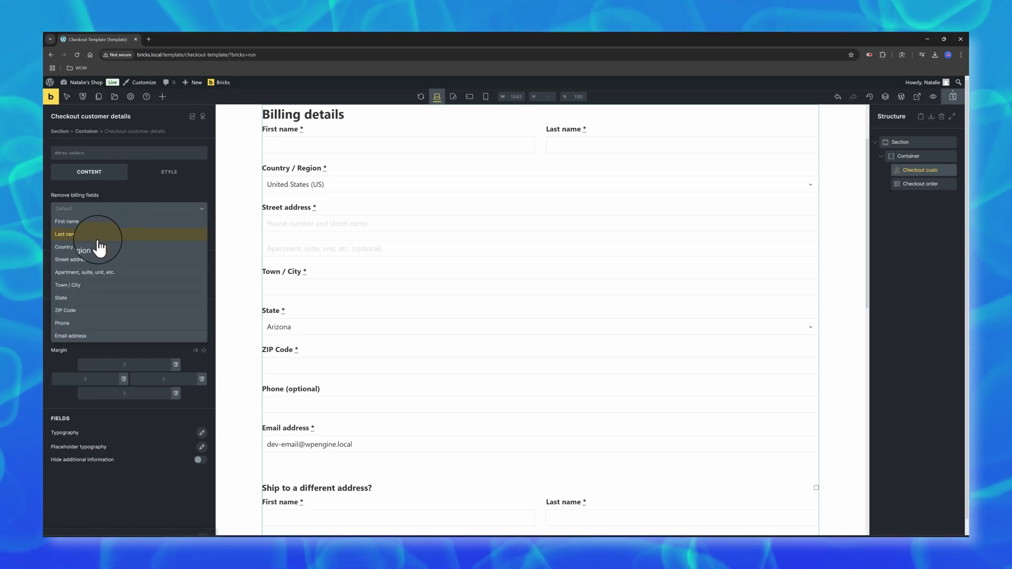
pyautogui.click(100, 248)
pyautogui.click(105, 207)
pyautogui.click(116, 259)
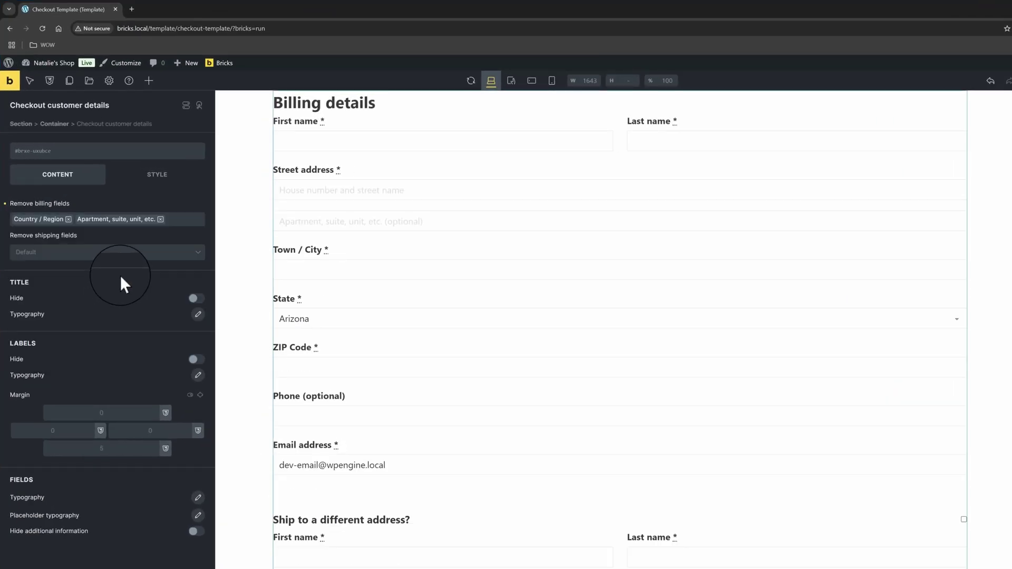
pyautogui.click(153, 219)
pyautogui.click(63, 265)
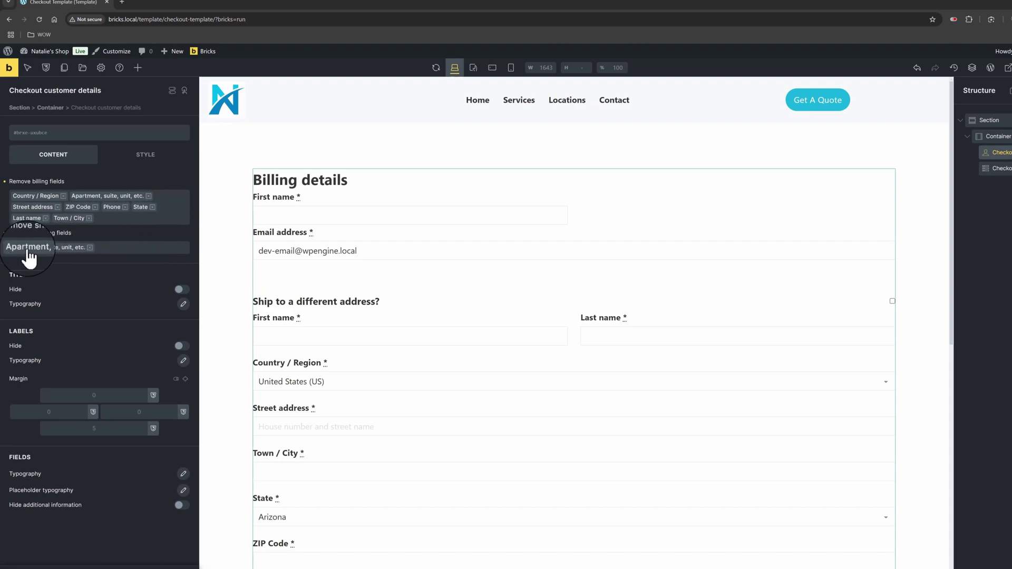
# Remove Last name, Country / Region, ZIP Code and State from the shipping fields.
pyautogui.click(123, 254)
pyautogui.click(61, 278)
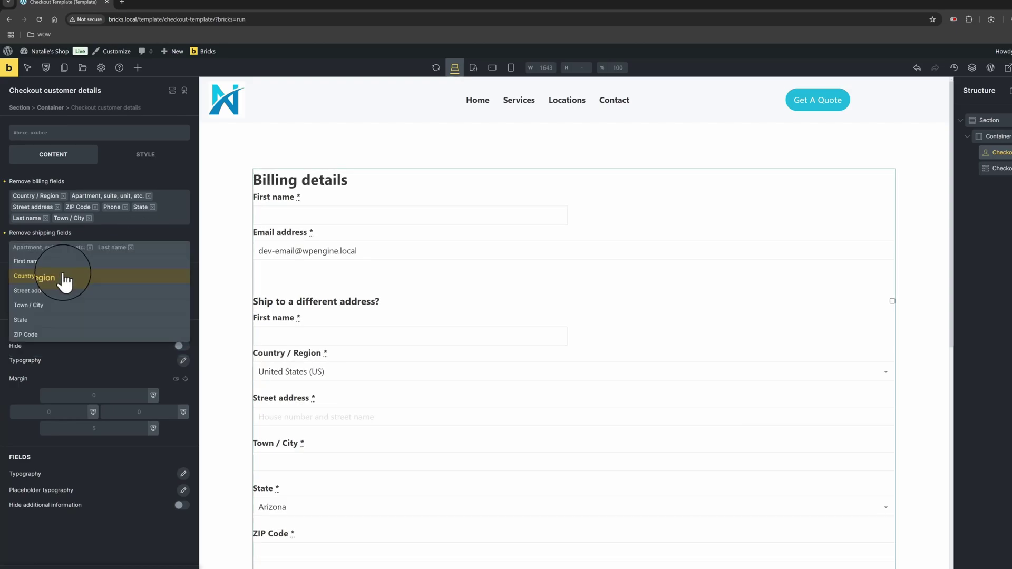
pyautogui.click(61, 278)
pyautogui.click(56, 339)
pyautogui.click(122, 254)
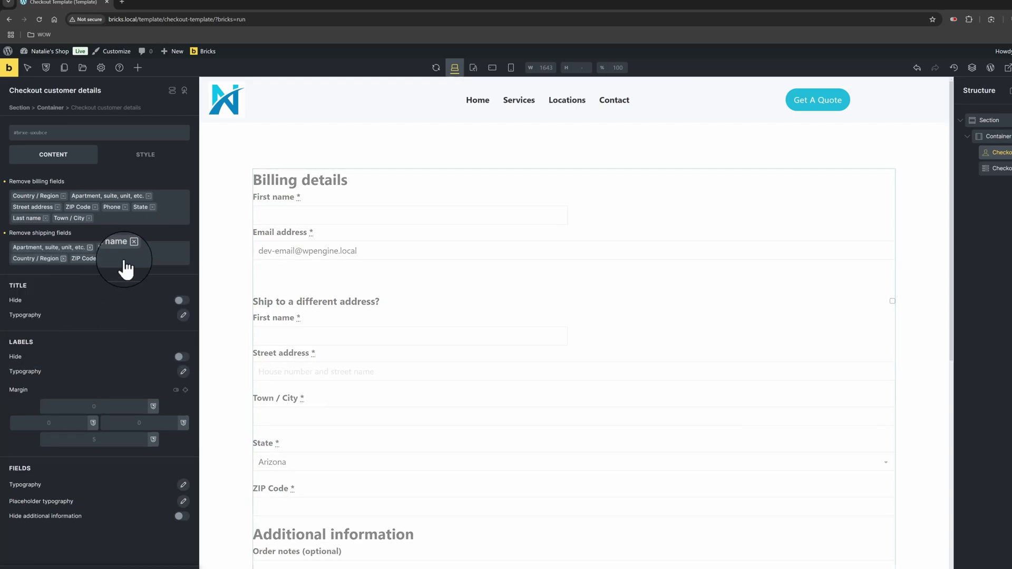
pyautogui.click(124, 267)
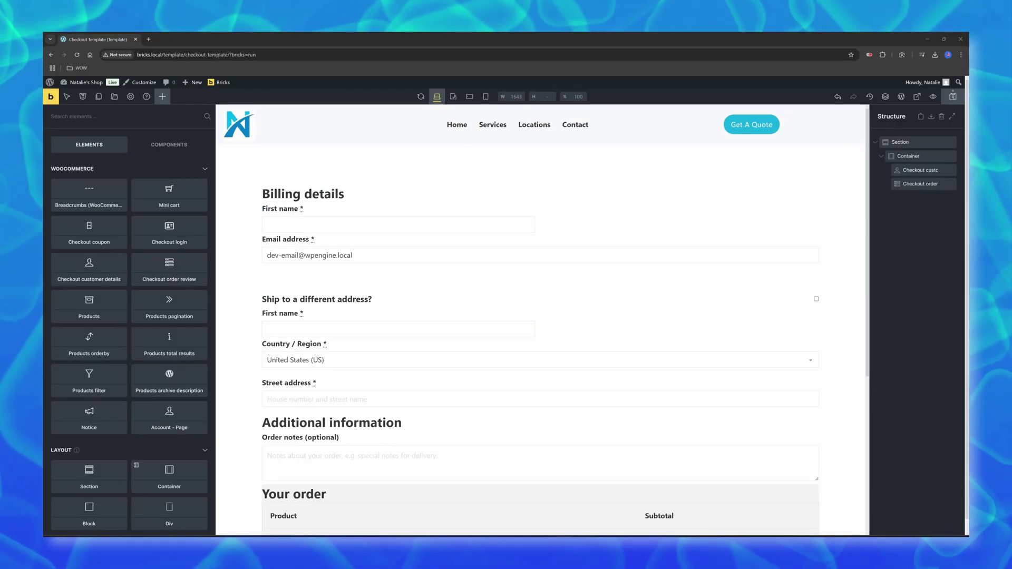
# Preview the checkout on the frontend, then check it at mobile landscape and portrait widths.
pyautogui.click(933, 97)
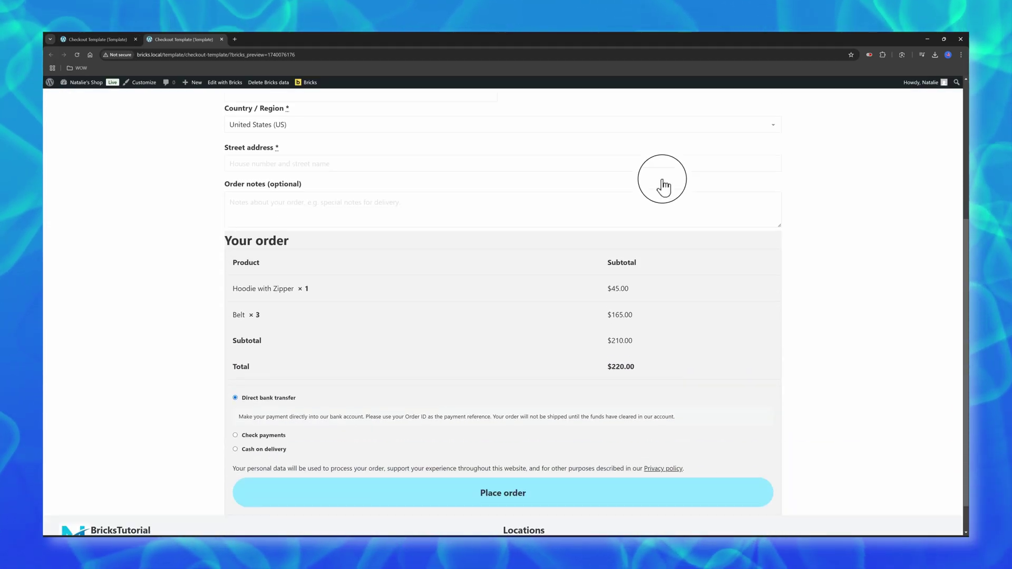
pyautogui.scroll(4, 662, 179)
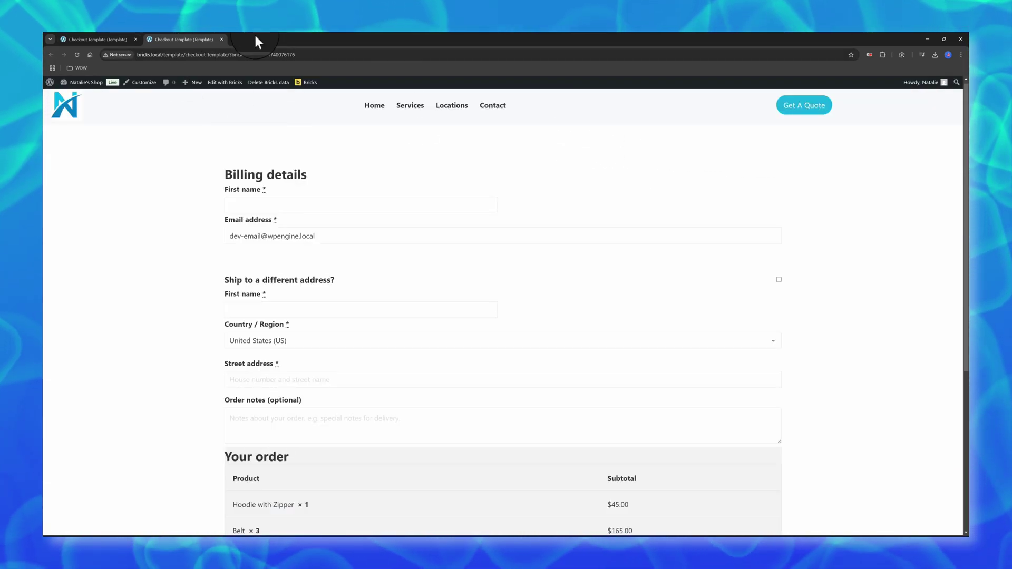
pyautogui.hotkey('ctrl', 'w')
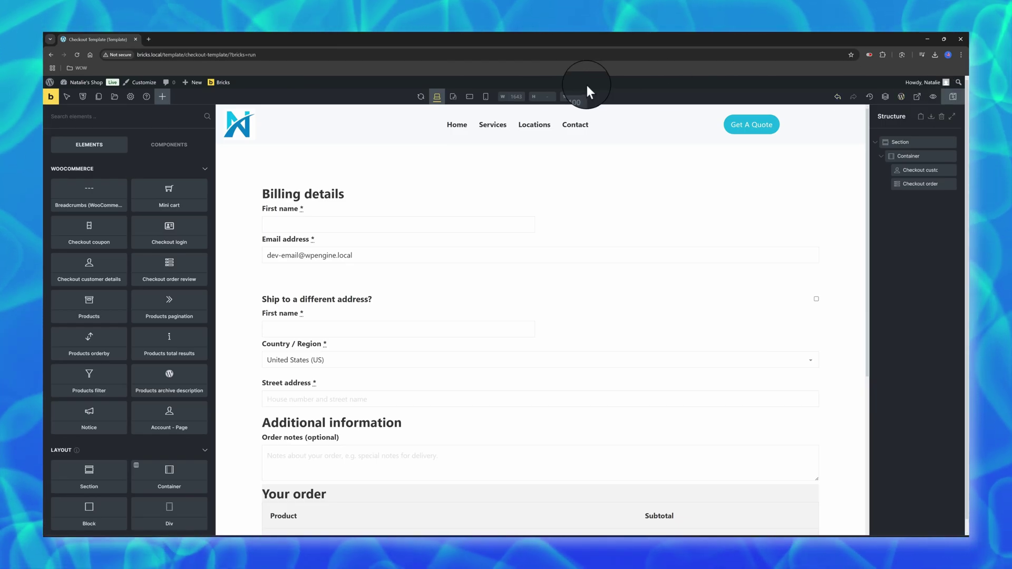
pyautogui.click(470, 97)
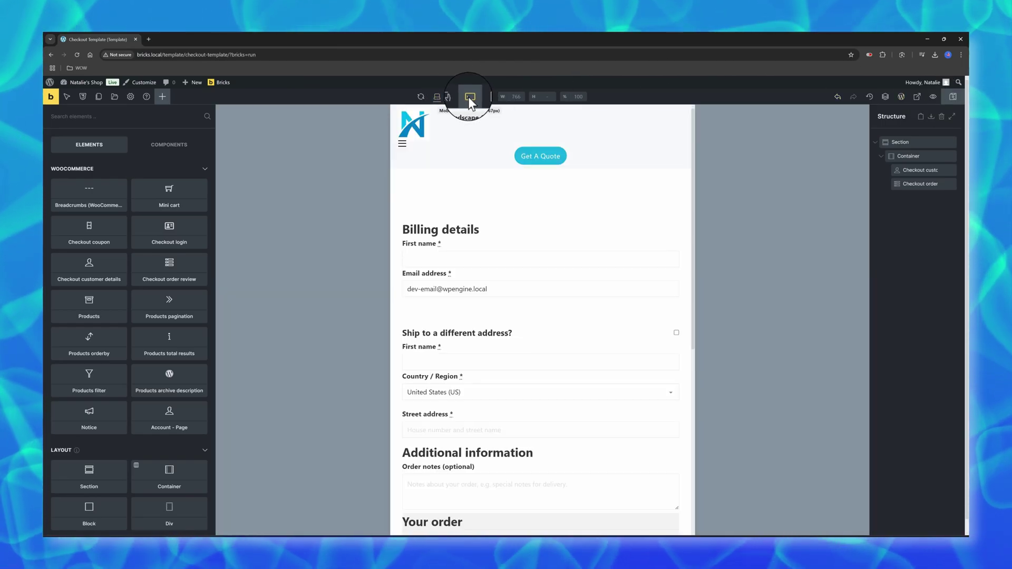
pyautogui.click(487, 98)
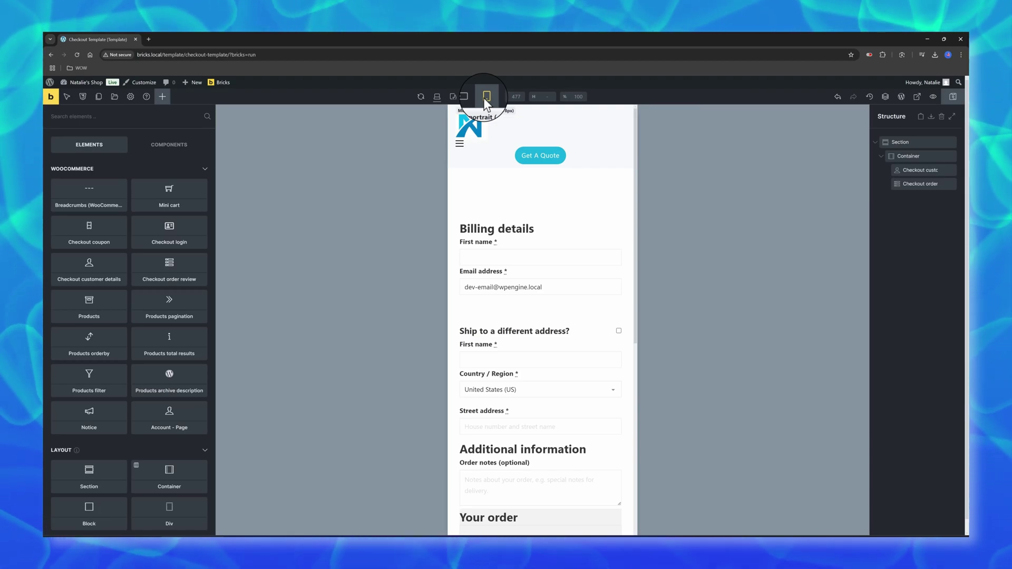
pyautogui.scroll(-4, 542, 211)
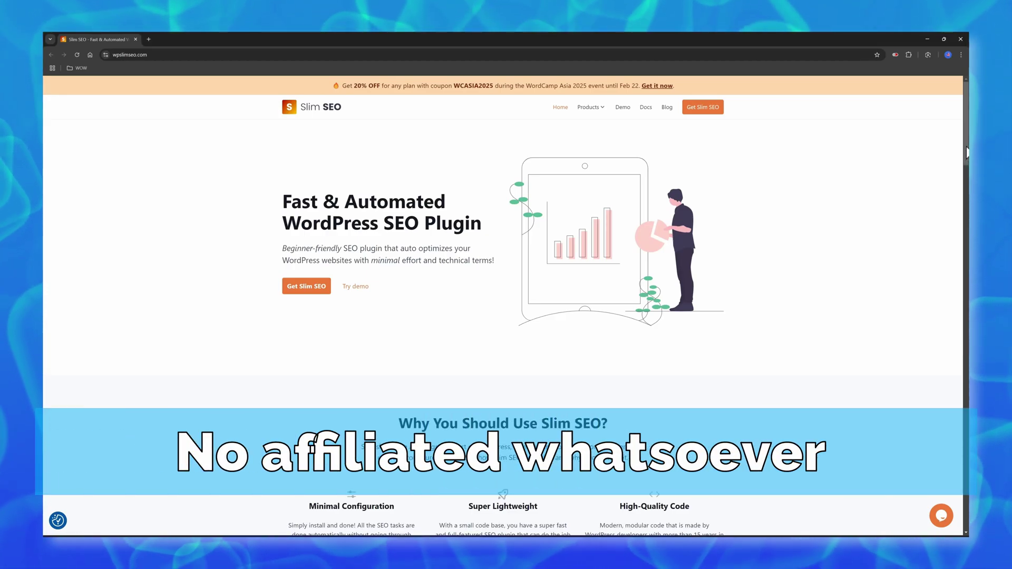
# Scroll a little down the Slim SEO homepage.
pyautogui.moveTo(968, 153); pyautogui.dragTo(957, 255)
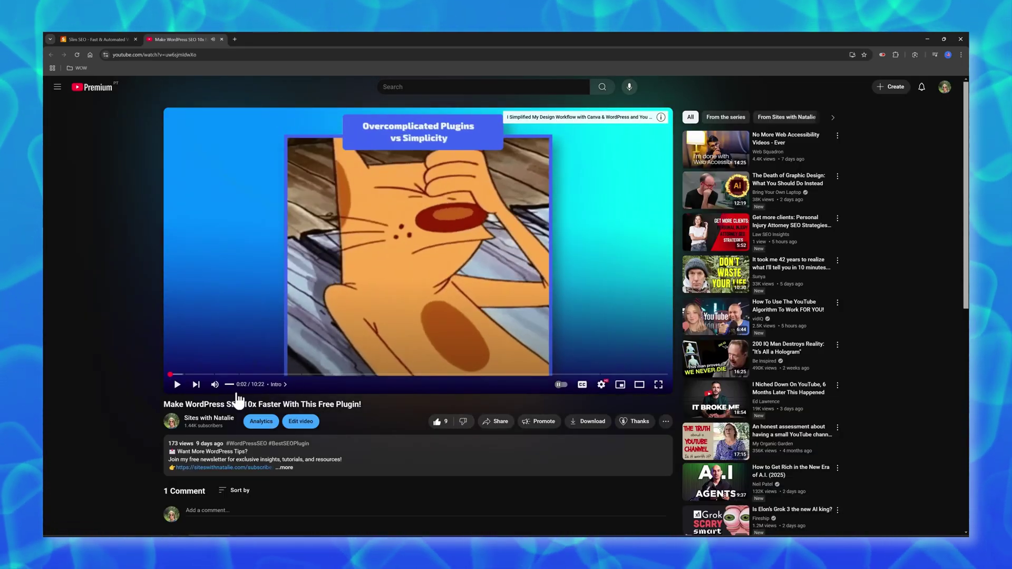
# Mute the sound of the Slim SEO YouTube video.
pyautogui.click(215, 384)
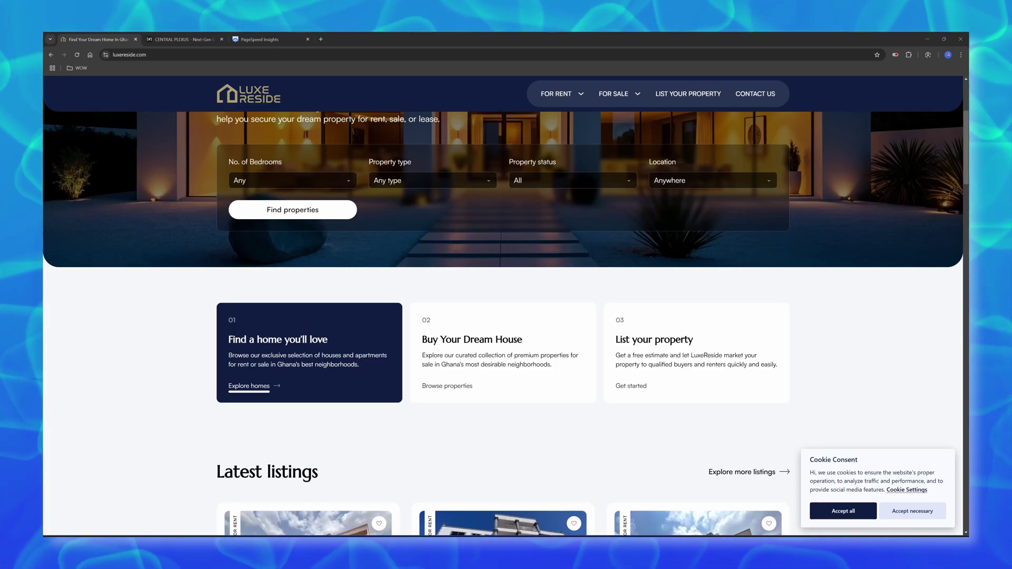
# Scroll through the LuxeReside home page and its property listings.
pyautogui.scroll(3, 503, 306)
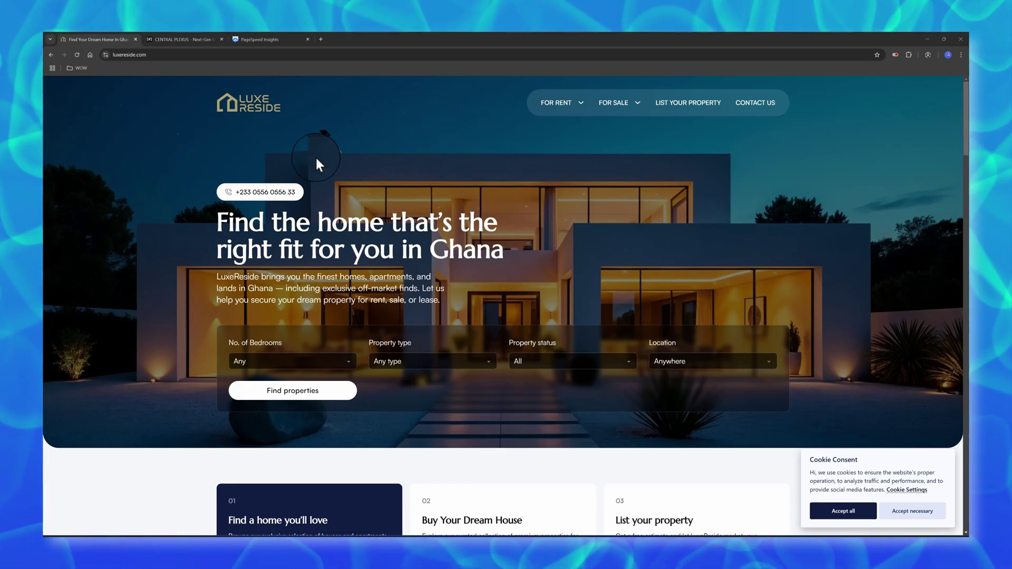
pyautogui.scroll(-3, 317, 159)
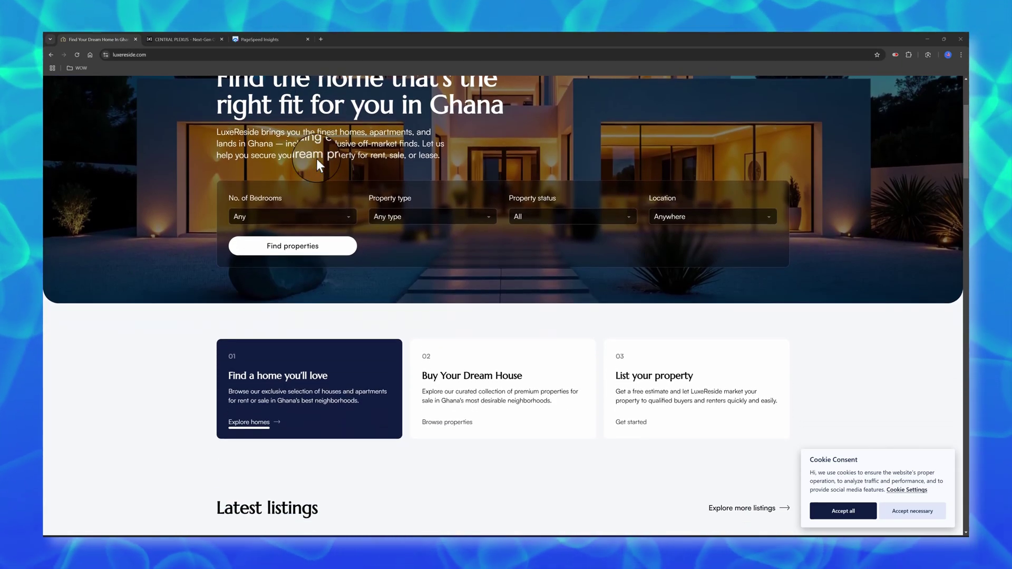
pyautogui.scroll(-3, 316, 159)
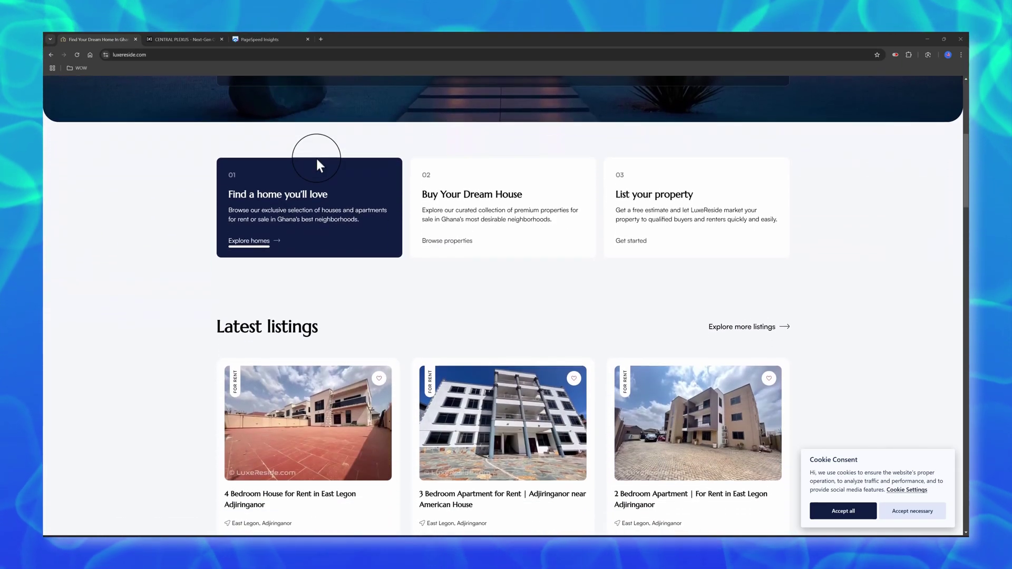
pyautogui.scroll(-3, 316, 159)
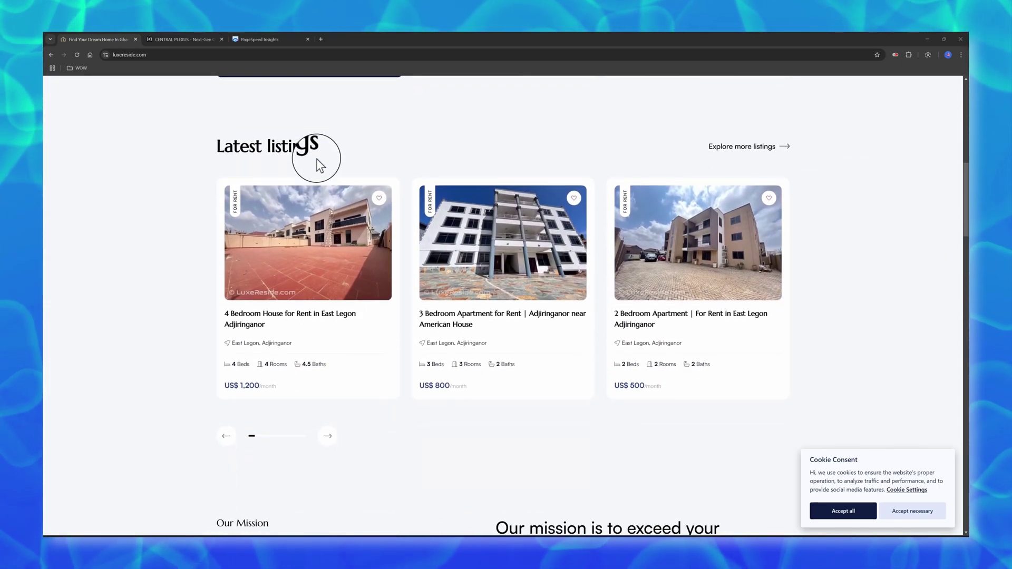
# Preview the home page in a mobile-sized DevTools view, search for 2-bedroom homes and show the property types.
pyautogui.press('F12')
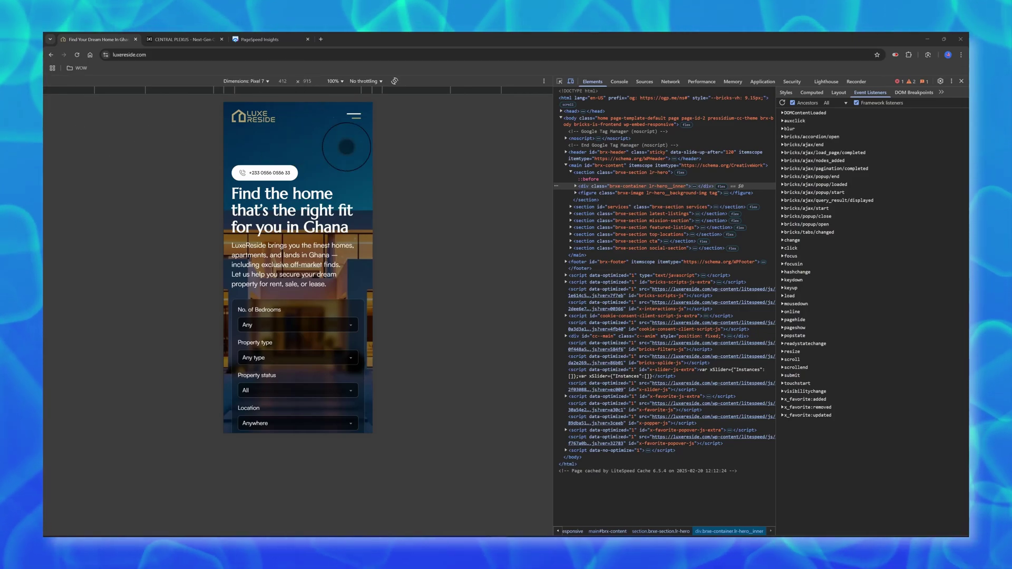
pyautogui.scroll(-4, 347, 147)
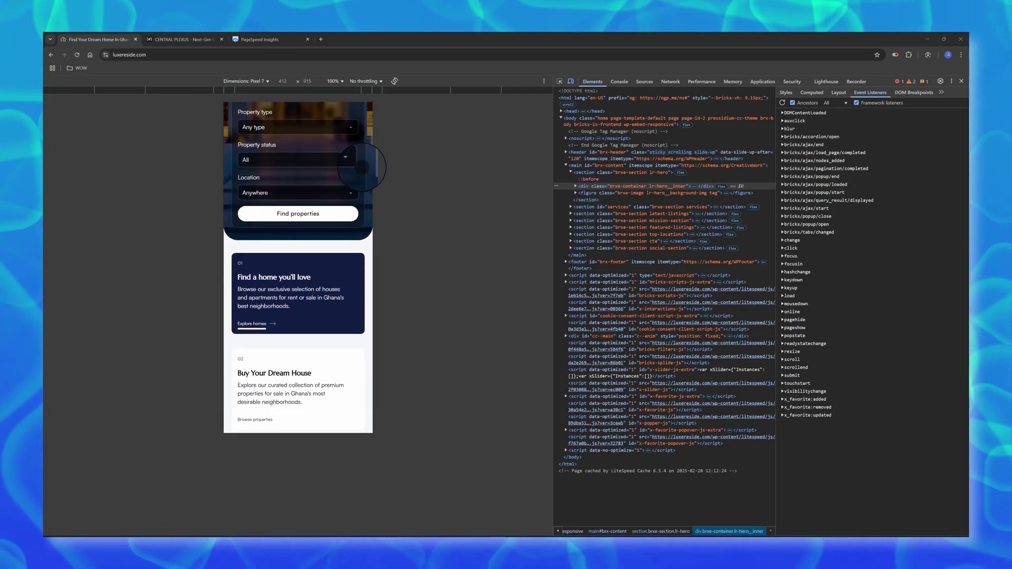
pyautogui.scroll(-4, 362, 168)
pyautogui.click(266, 364)
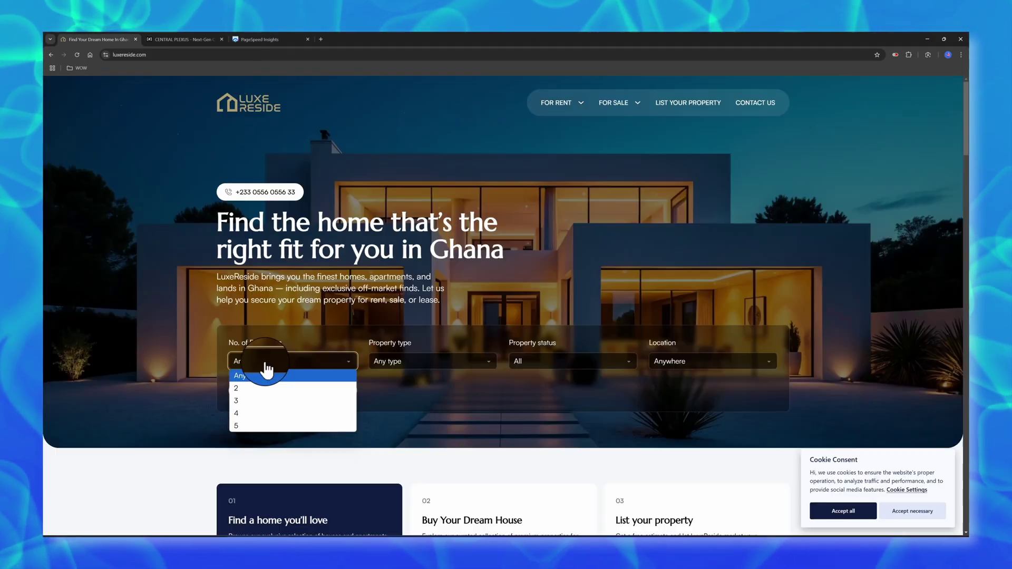
pyautogui.click(247, 389)
pyautogui.click(403, 361)
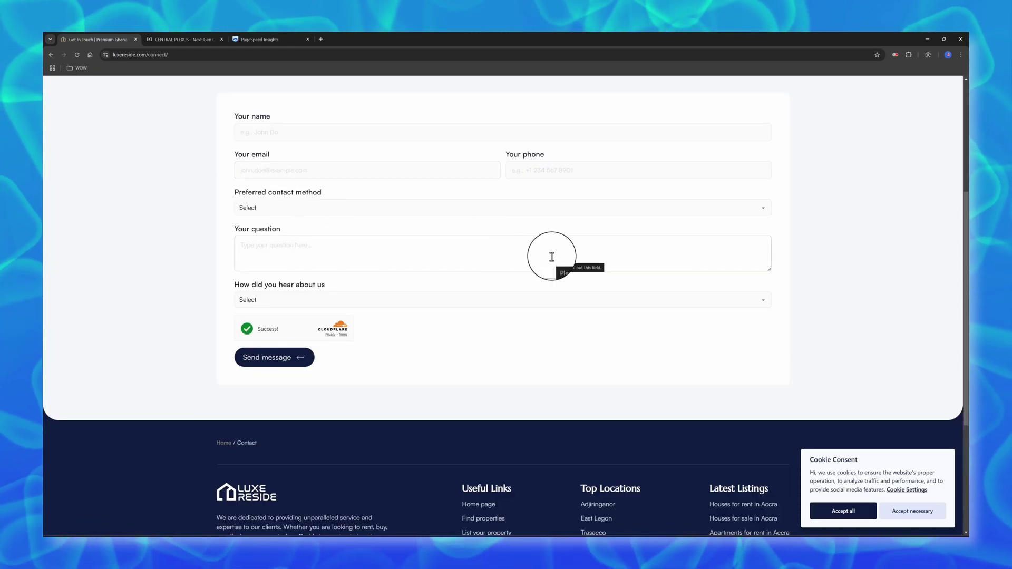
# Scroll through the Contact page and footer, then go to the Central Plexus site.
pyautogui.scroll(5, 533, 253)
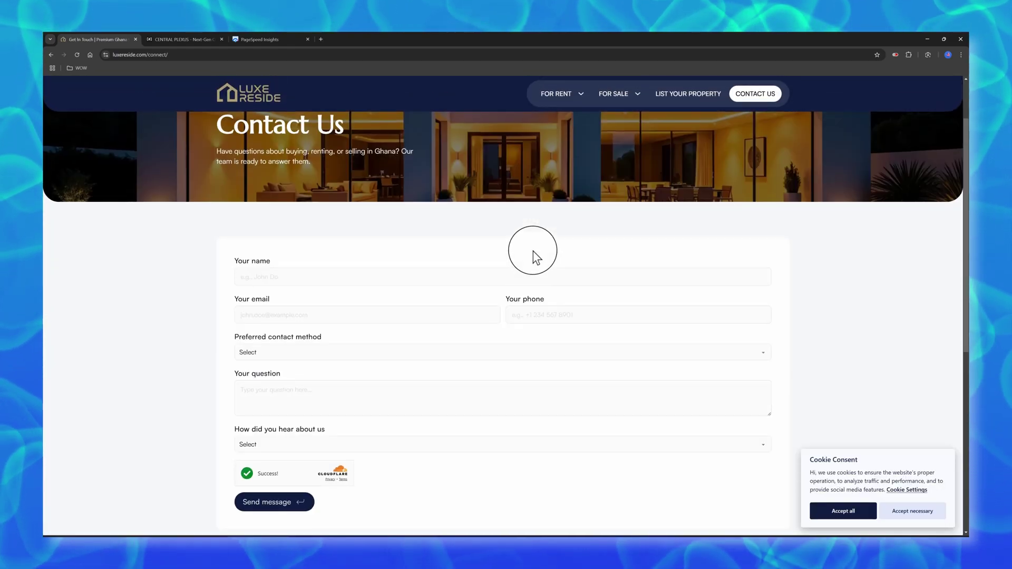
pyautogui.scroll(-5, 512, 245)
pyautogui.scroll(-3, 507, 248)
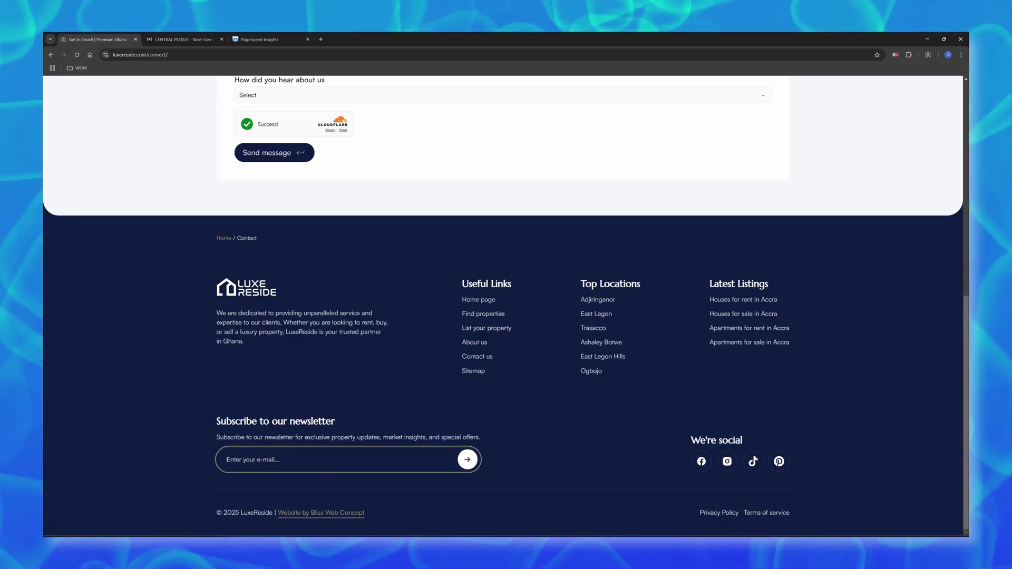
pyautogui.click(259, 362)
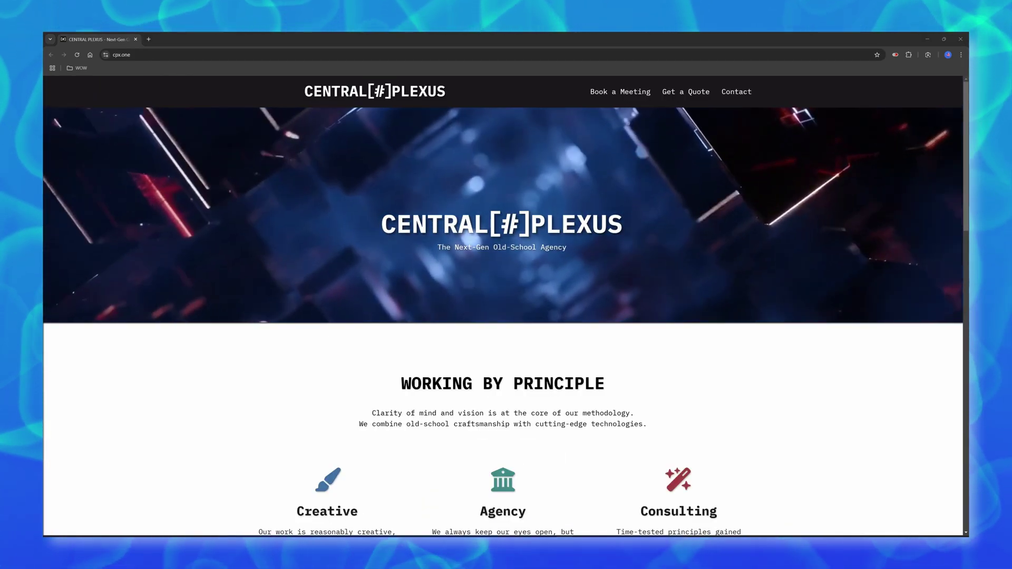
# Scroll through the cpx.one home page and Contact page content.
pyautogui.scroll(-1, 270, 200)
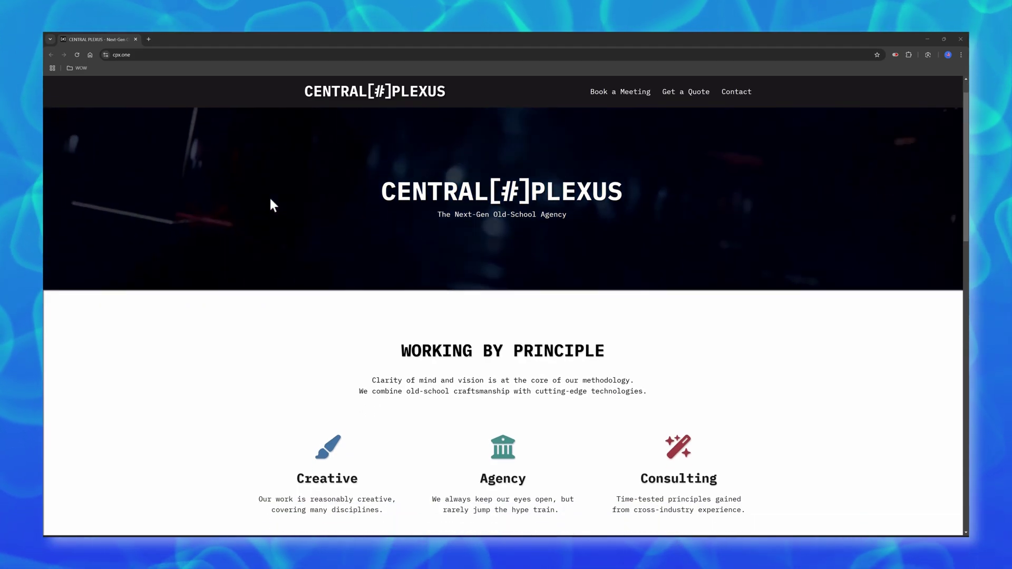
pyautogui.scroll(-1, 269, 199)
pyautogui.scroll(-5, 270, 199)
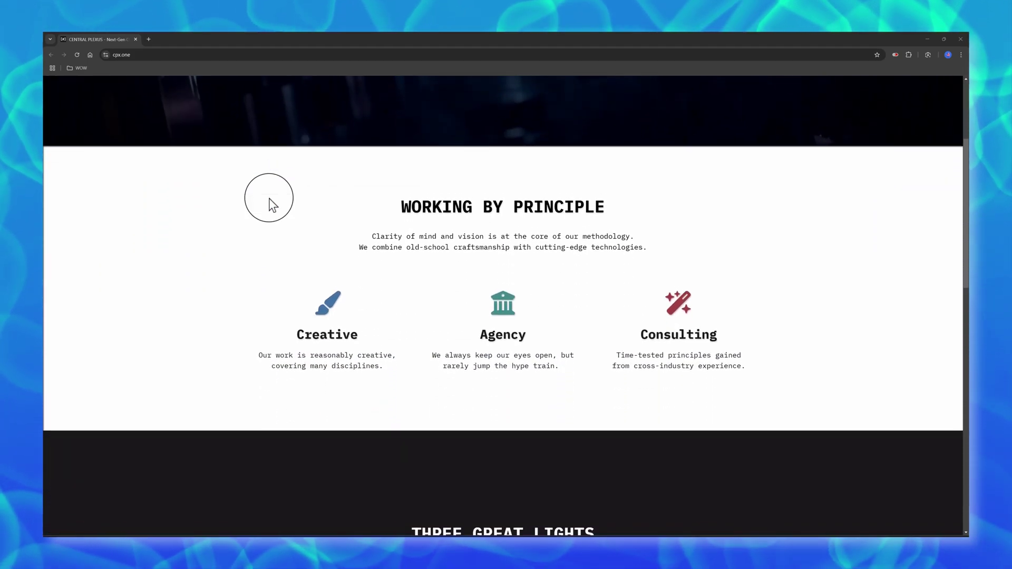
pyautogui.scroll(-5, 270, 200)
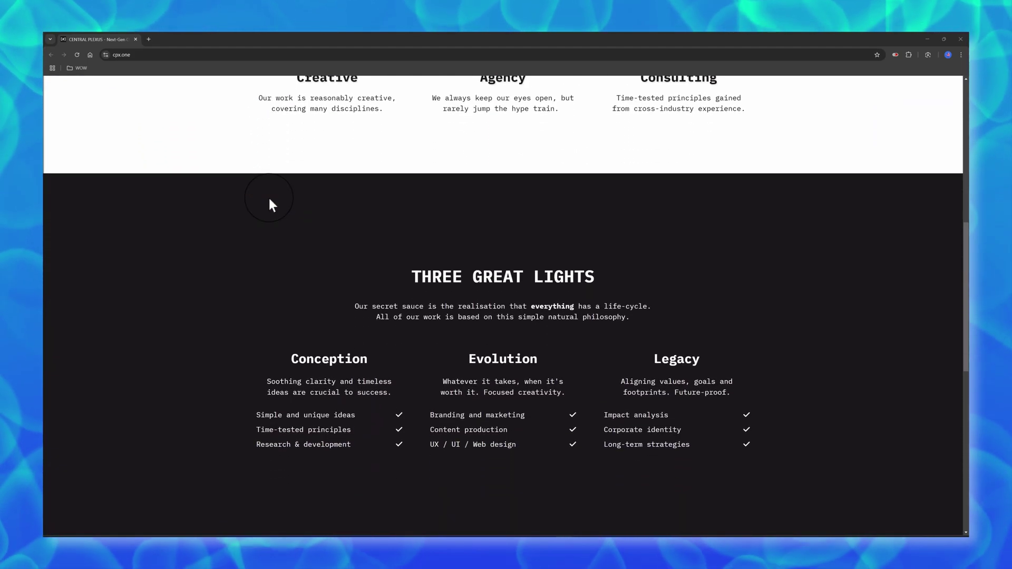
pyautogui.scroll(-5, 269, 200)
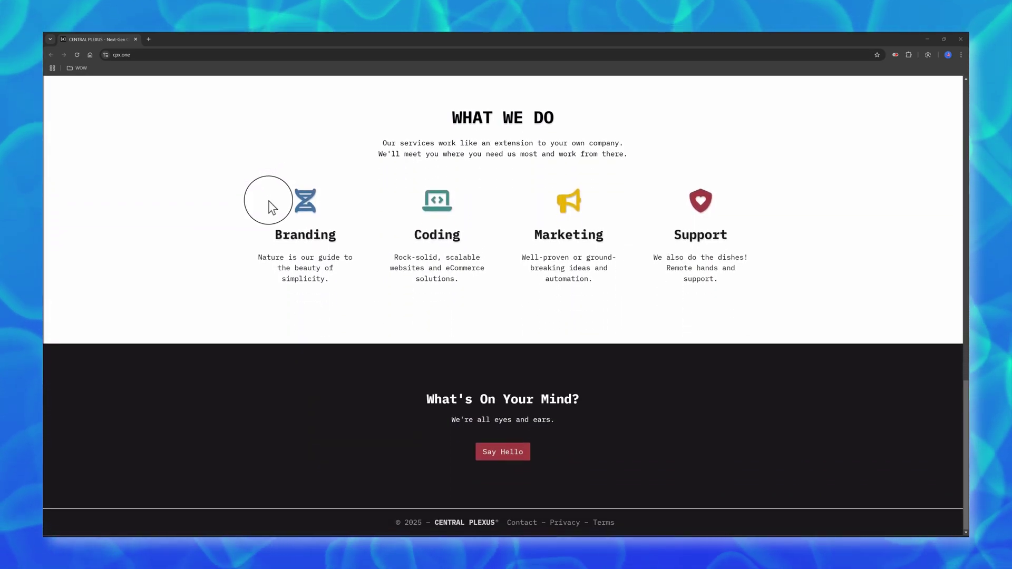
pyautogui.scroll(10, 257, 212)
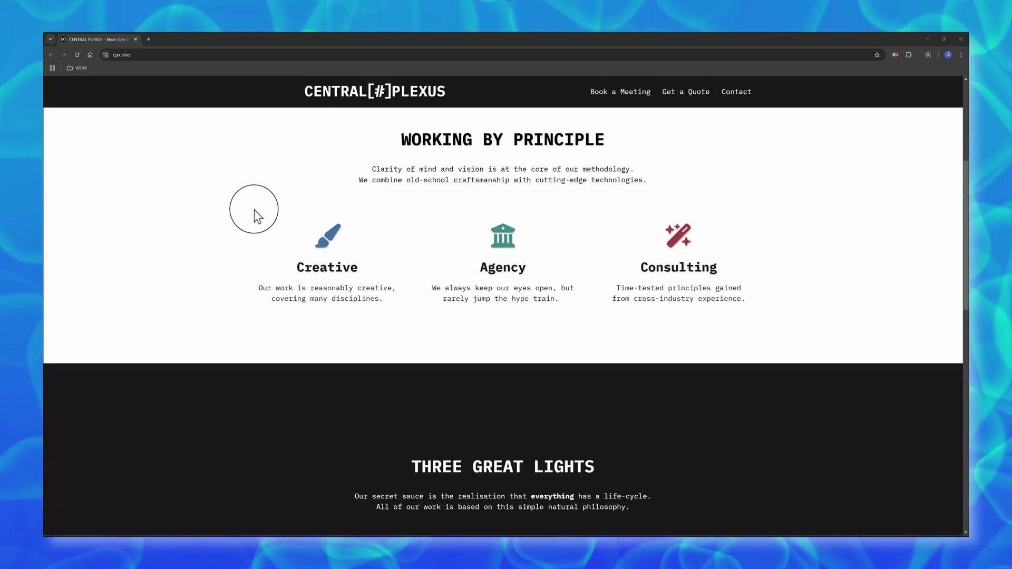
pyautogui.scroll(5, 255, 210)
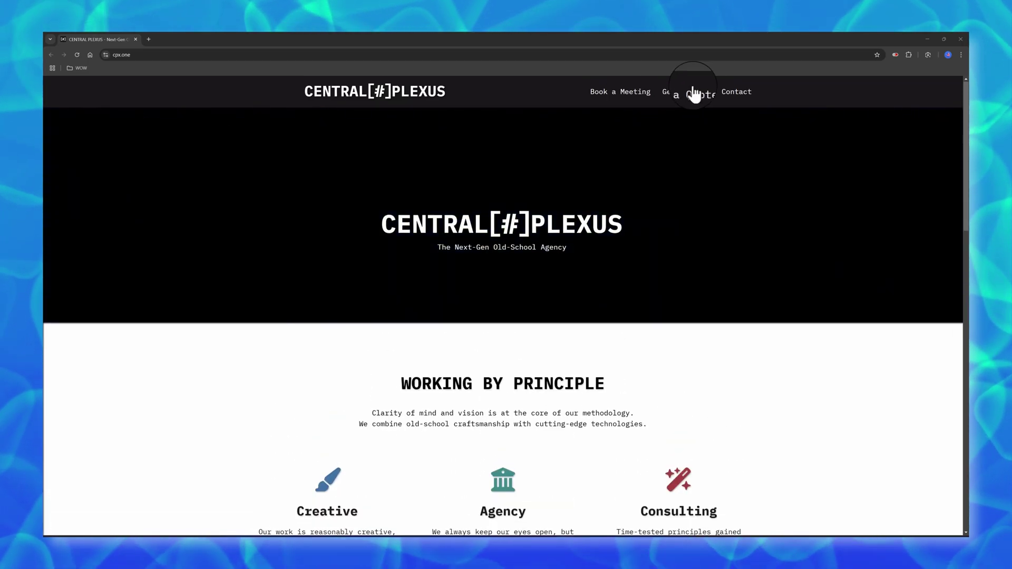
pyautogui.scroll(-1, 308, 143)
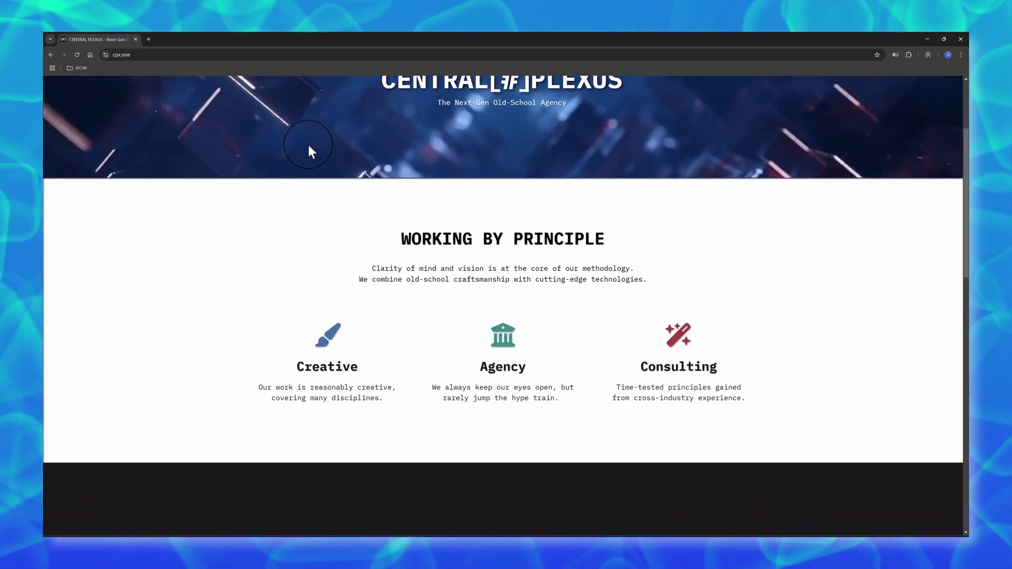
pyautogui.scroll(-2, 232, 293)
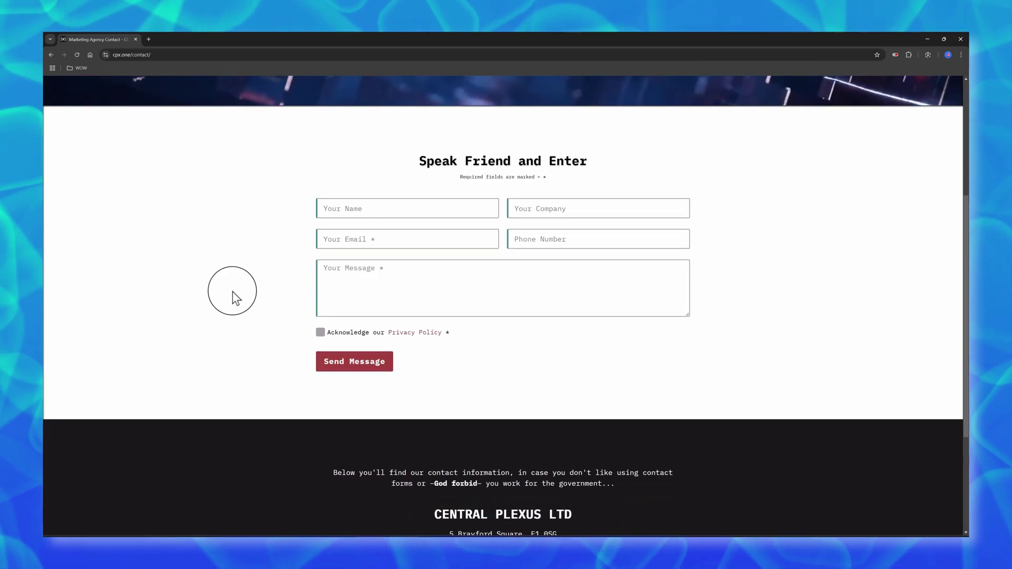
pyautogui.scroll(-2, 233, 293)
pyautogui.scroll(7, 233, 163)
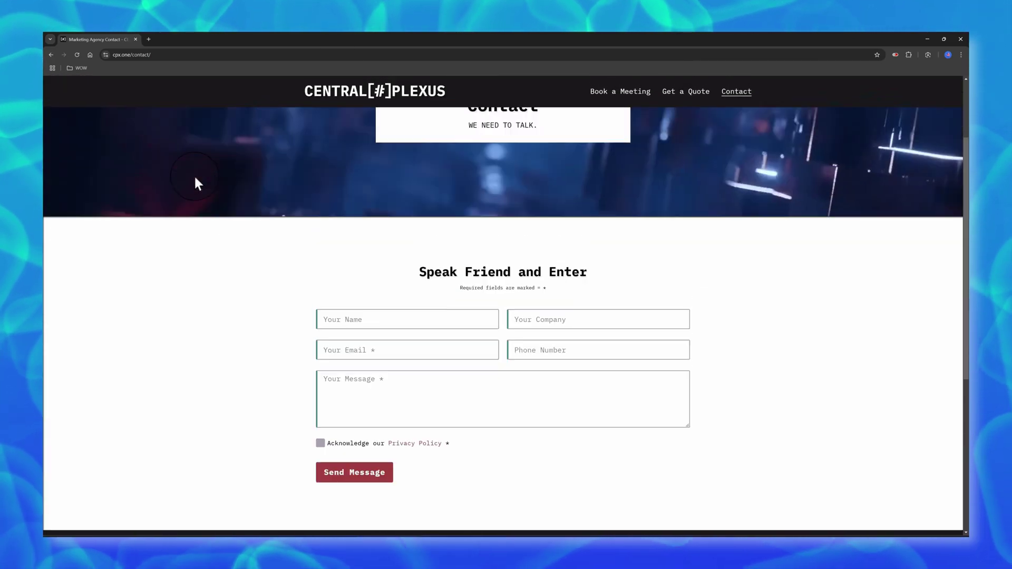
# Return to the Central Plexus home page and open the meeting booking page, keeping the Africa - Banjul time zone.
pyautogui.click(330, 93)
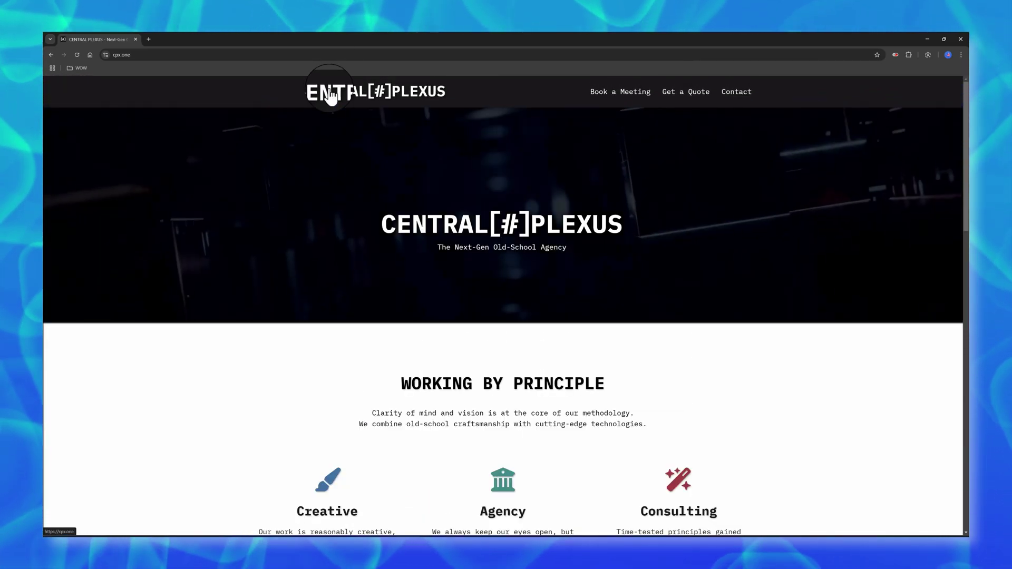
pyautogui.scroll(-12, 460, 324)
pyautogui.scroll(10, 462, 327)
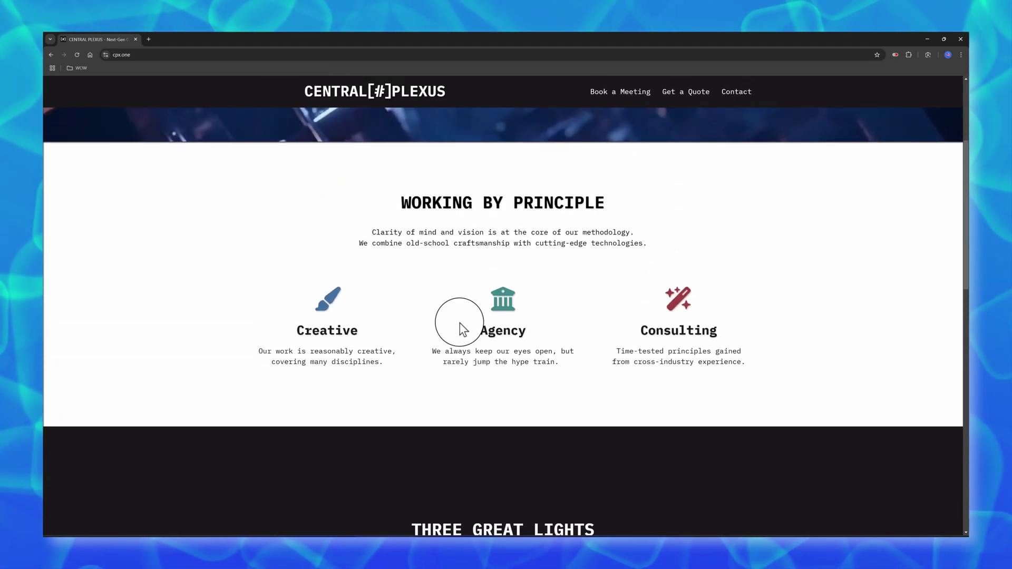
pyautogui.click(627, 92)
pyautogui.click(574, 165)
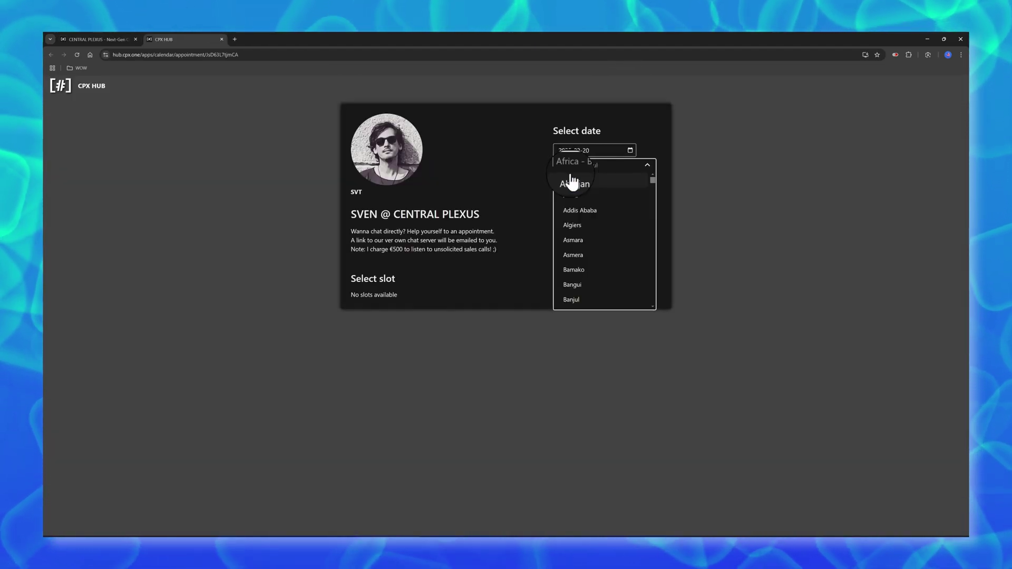
pyautogui.click(96, 86)
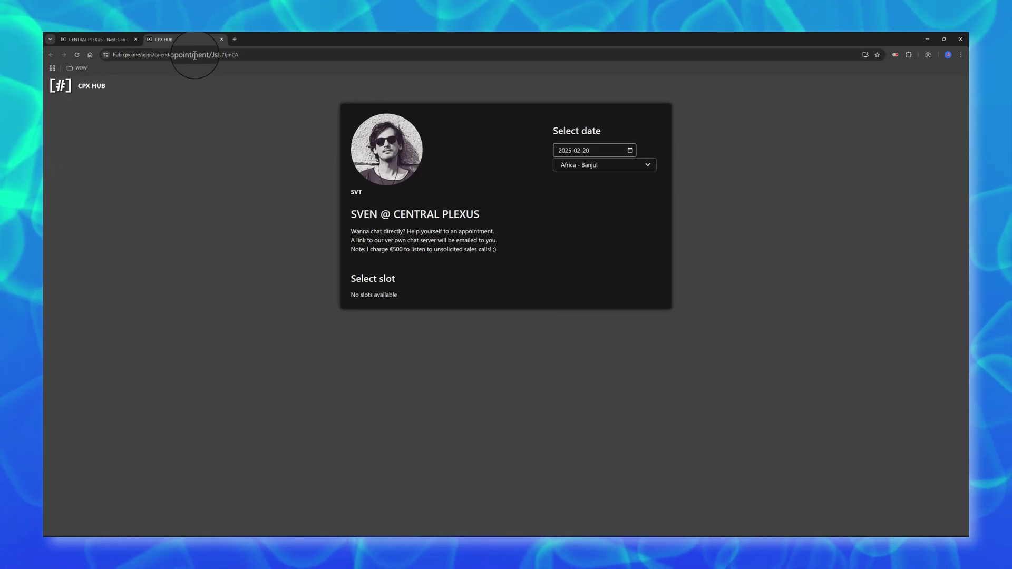
# Close the booking tab, review the cpx.one desktop PageSpeed scores (100/100/96/100), then scroll bricksbuilder.io's features.
pyautogui.click(222, 40)
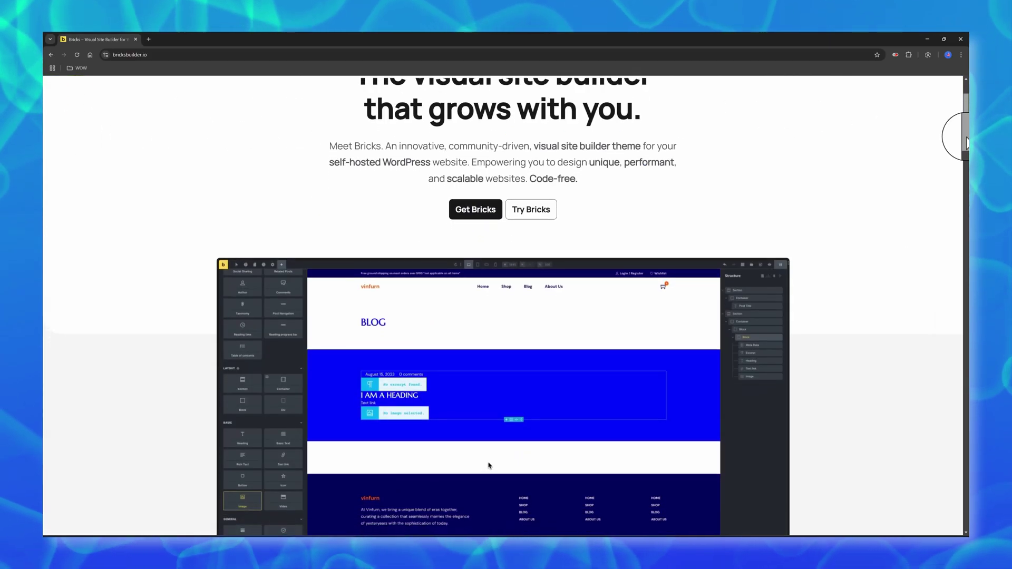
pyautogui.moveTo(966, 138); pyautogui.dragTo(938, 243)
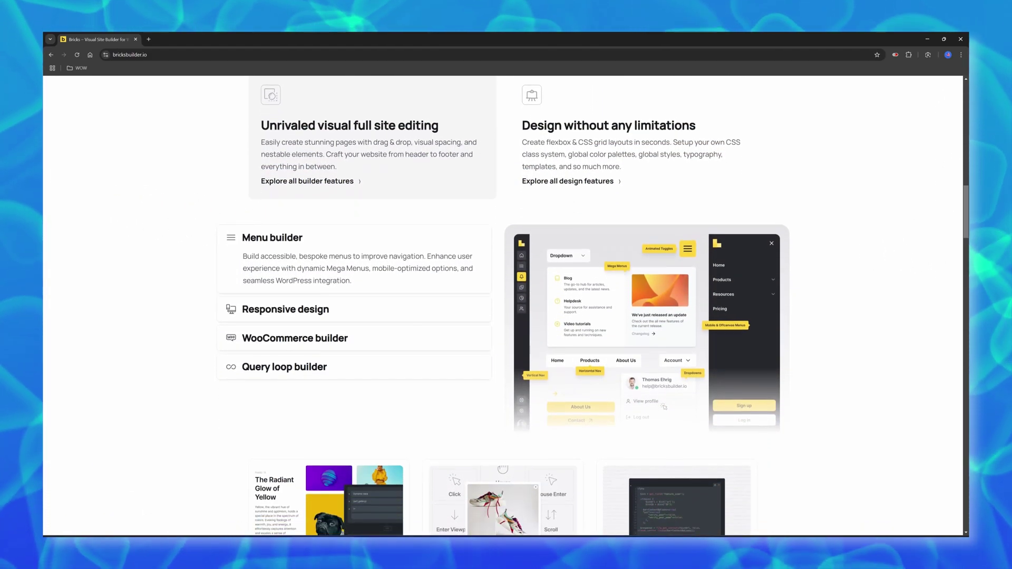